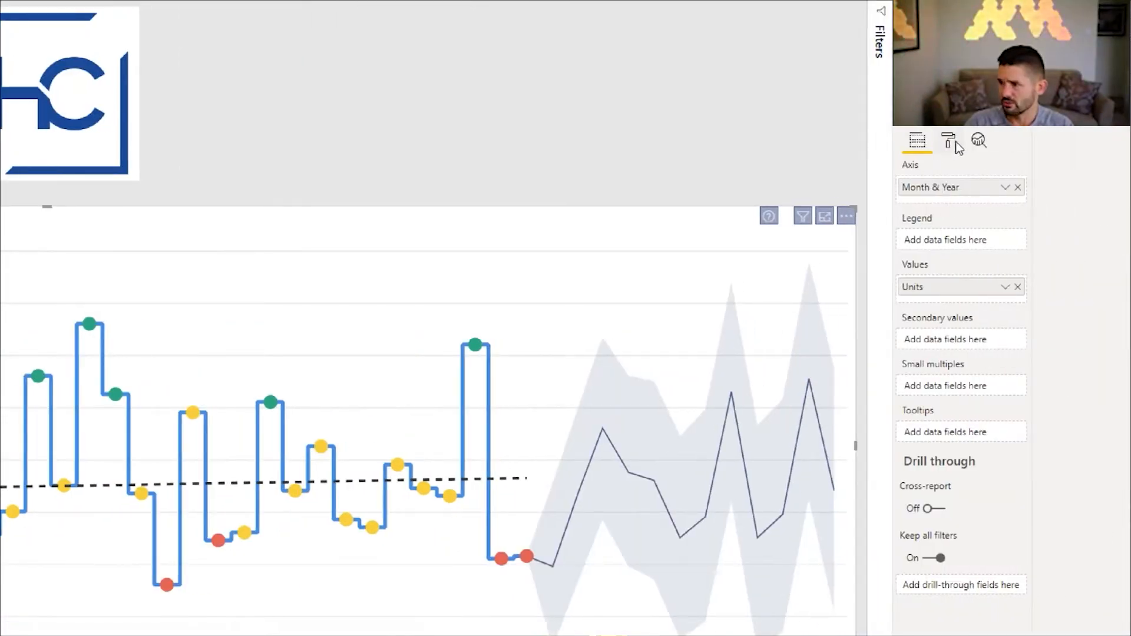
Open the data color settings of the Units and Forecast line chart.
click(957, 146)
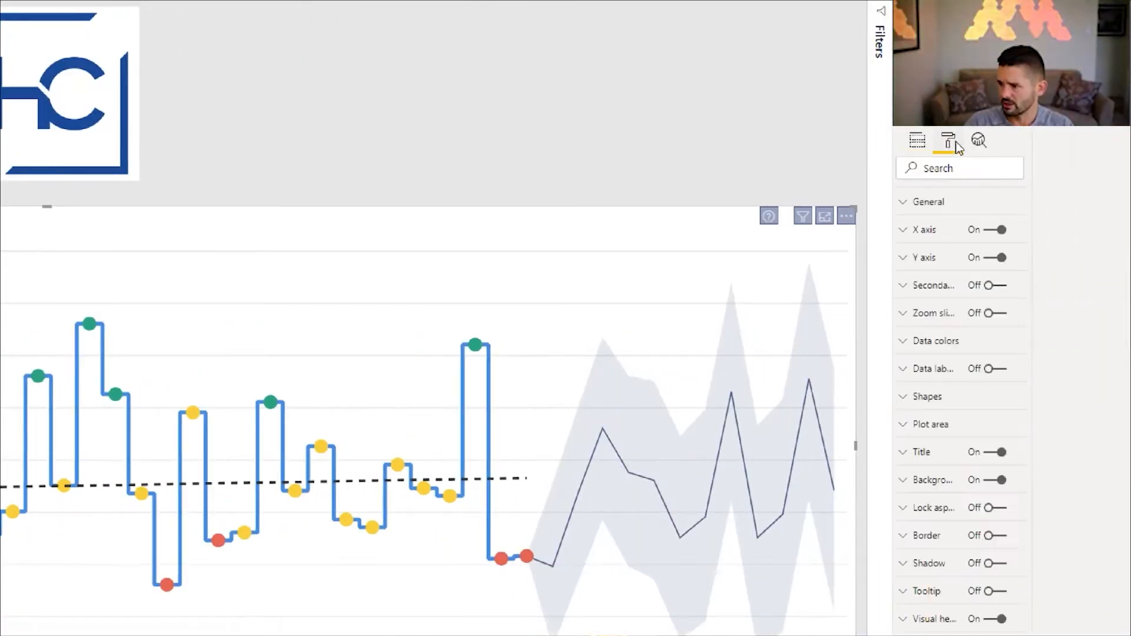
click(956, 351)
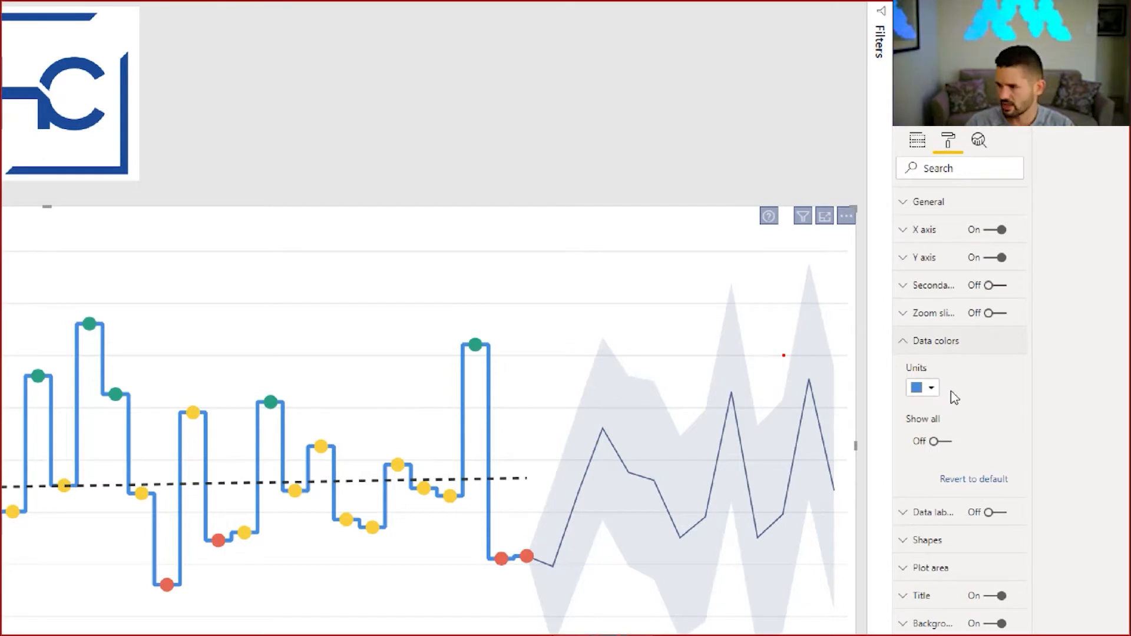
mouse_move(945, 376)
mouse_down()
mouse_move(977, 401)
mouse_move(949, 392)
mouse_move(952, 383)
mouse_move(961, 394)
mouse_up()
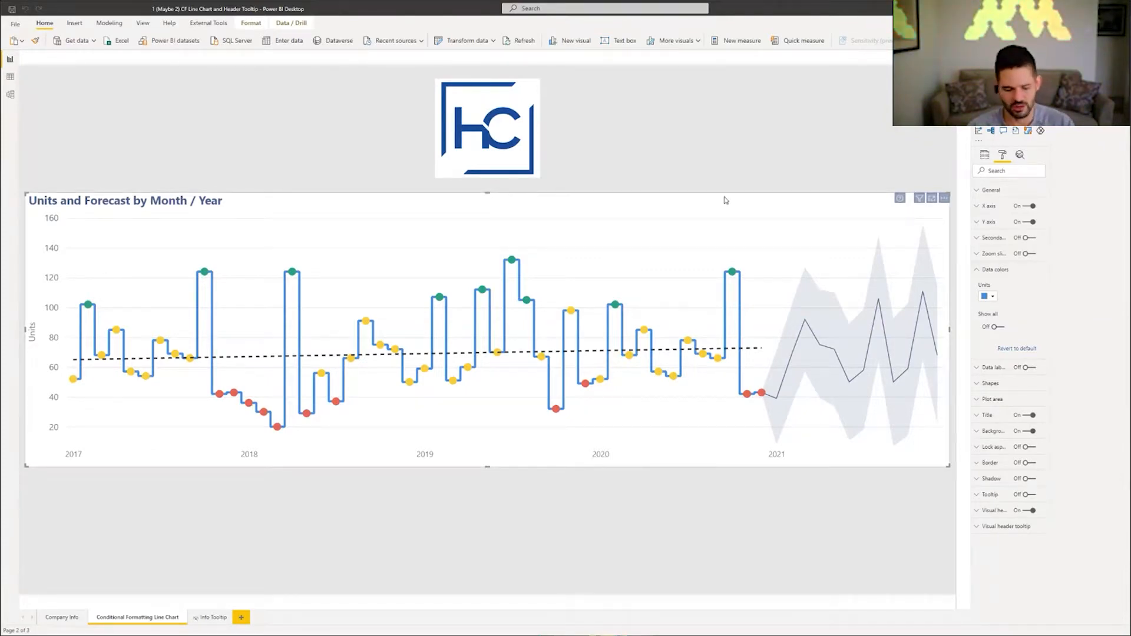
key(ctrl+v)
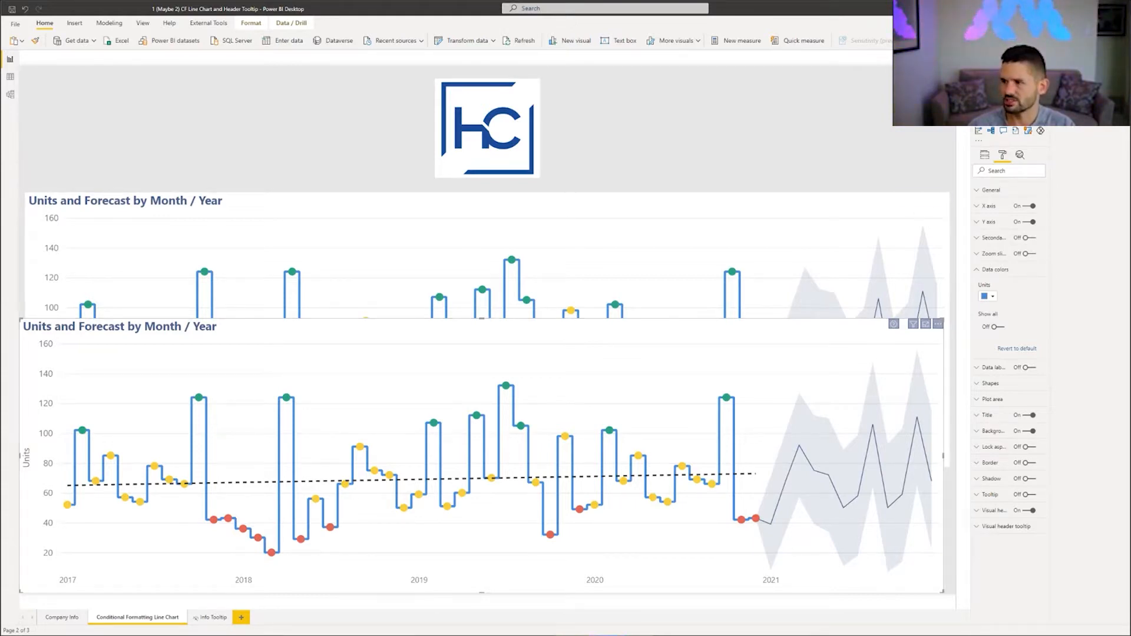
key(Delete)
click(721, 202)
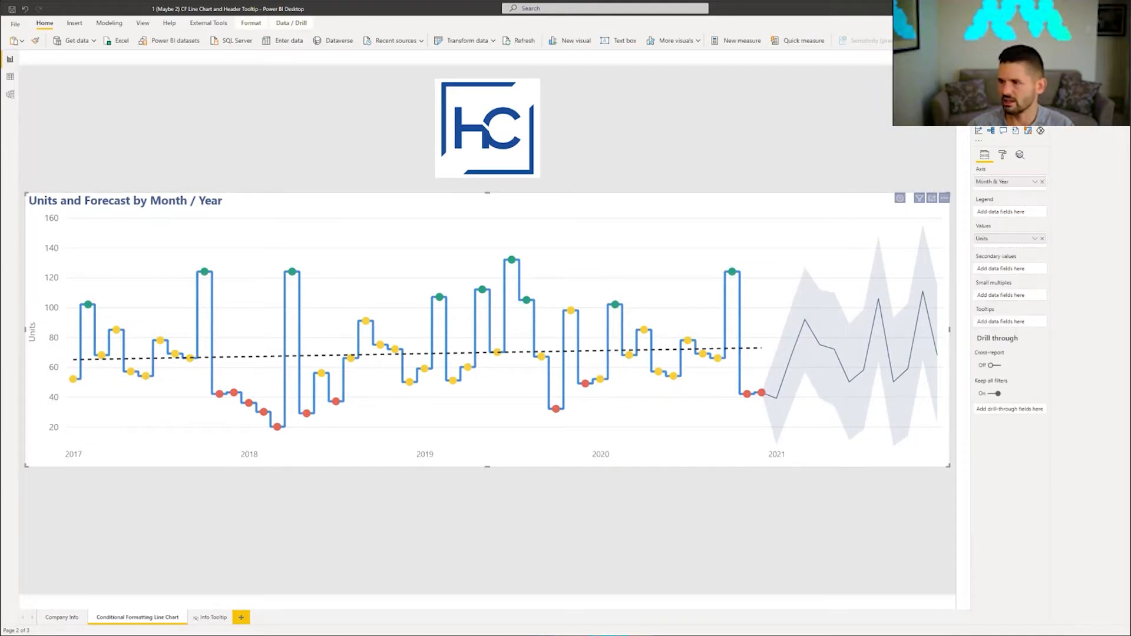
Temporarily convert the line chart to a column chart to review its default color's conditional formatting rules, and undo the conversion.
click(1015, 70)
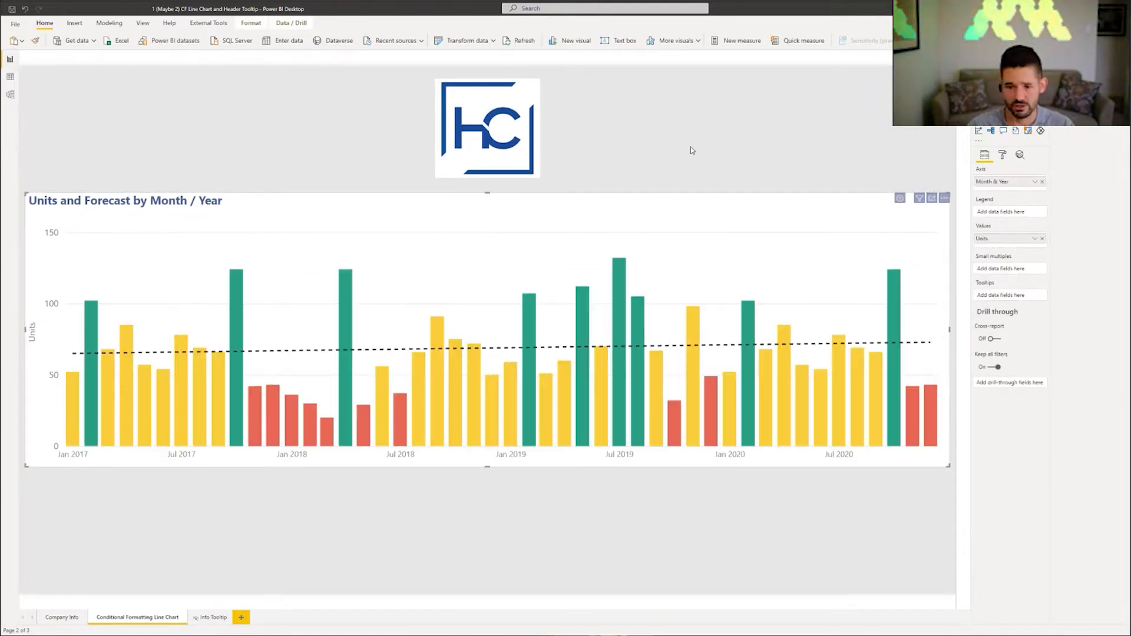
click(1002, 154)
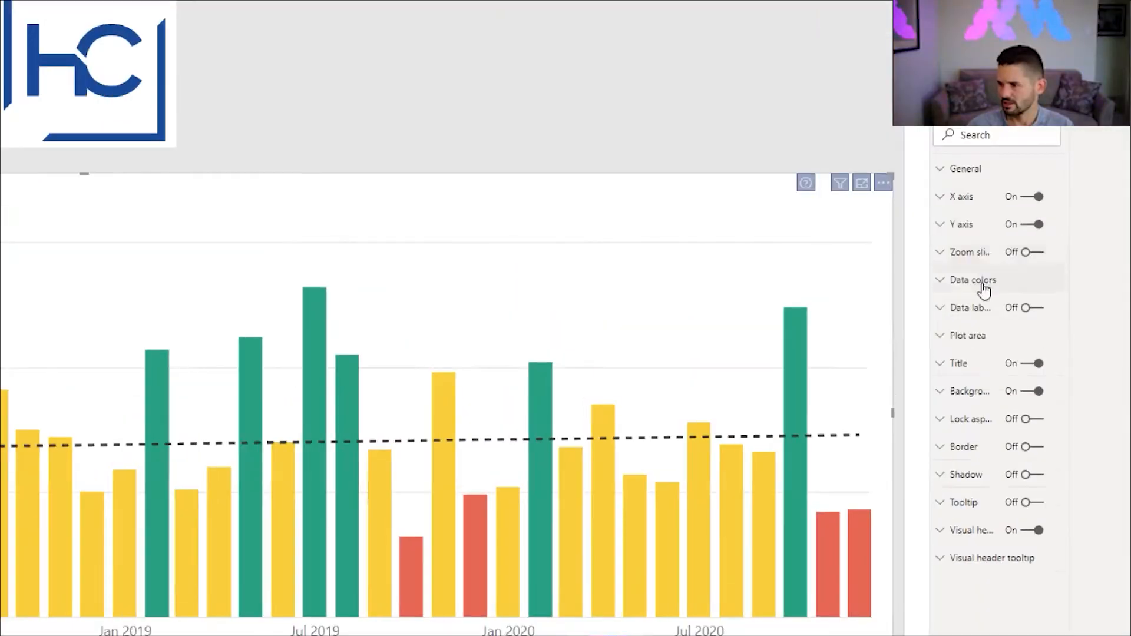
click(997, 254)
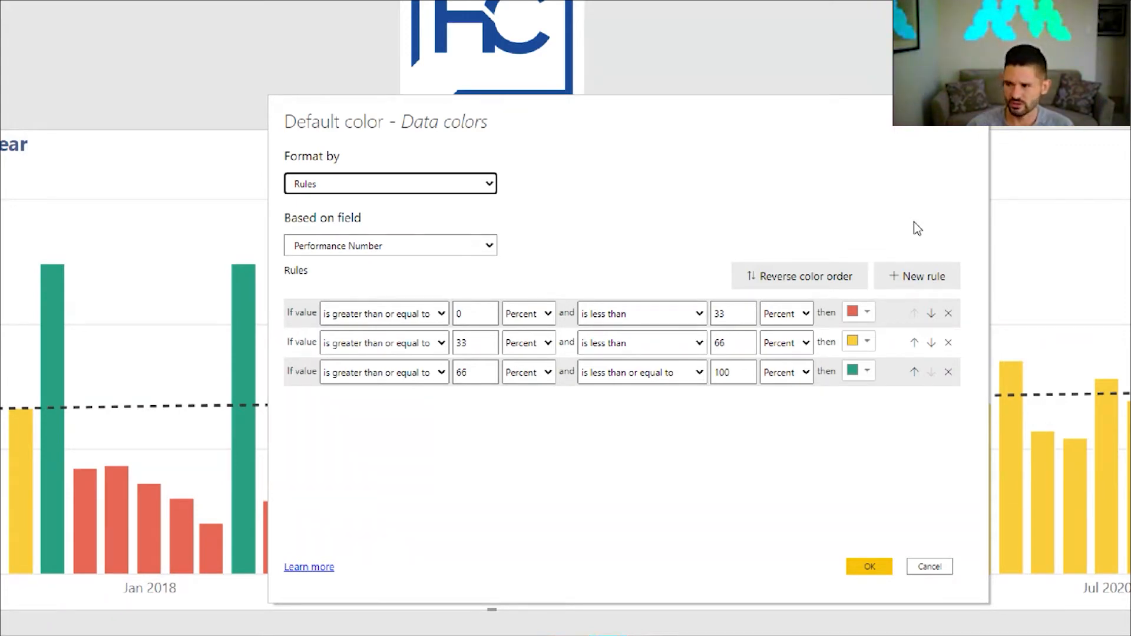
key(Escape)
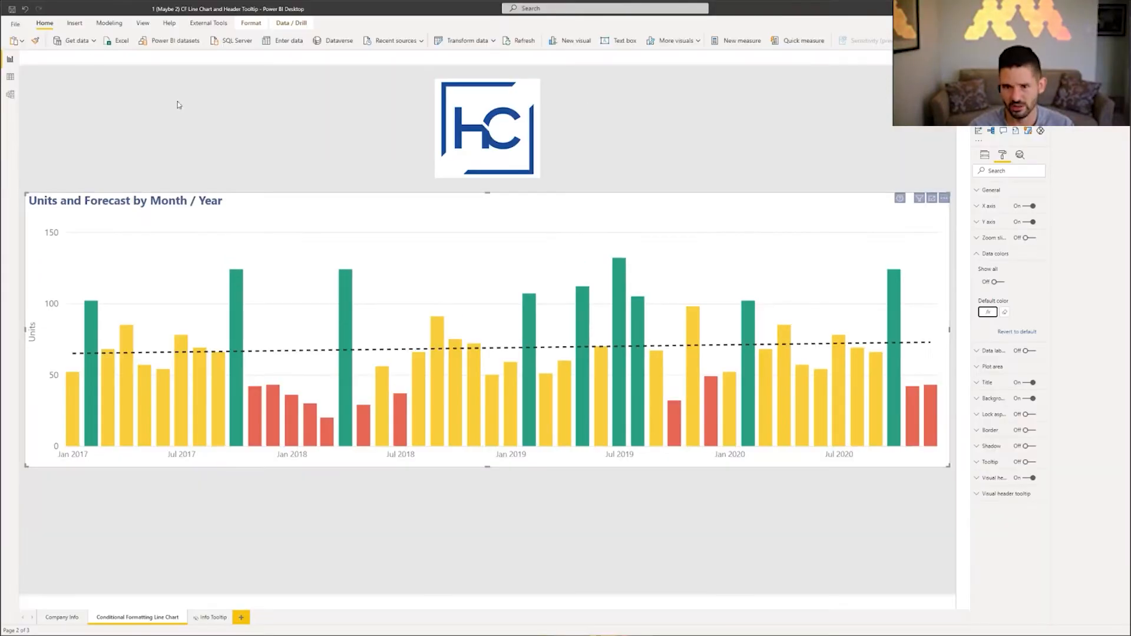
click(26, 9)
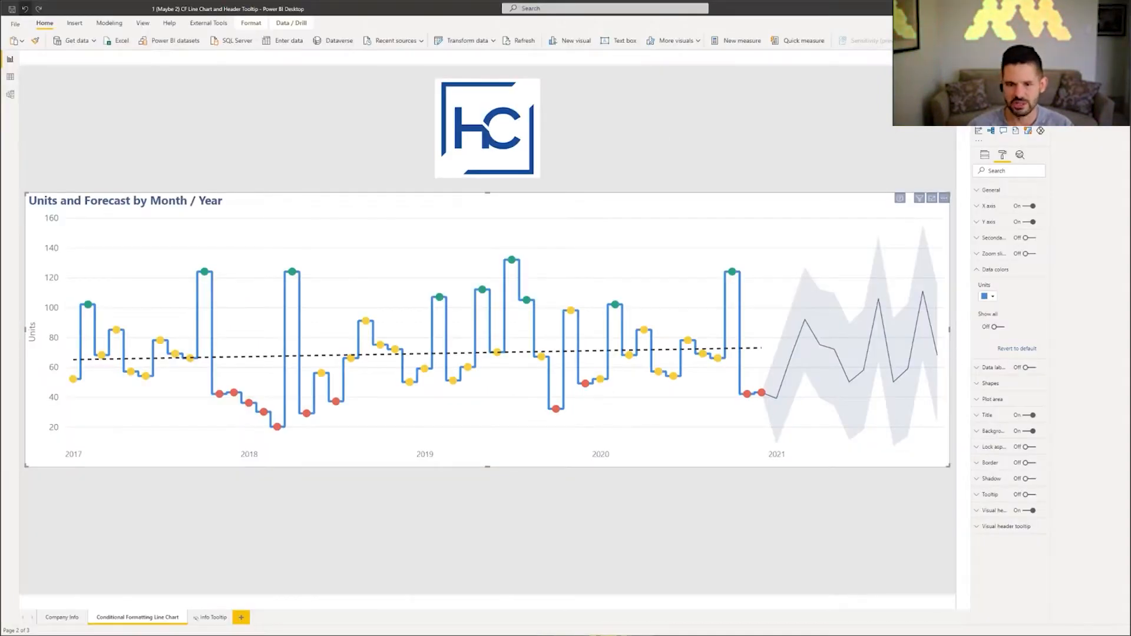
drag(26, 193, 465, 318)
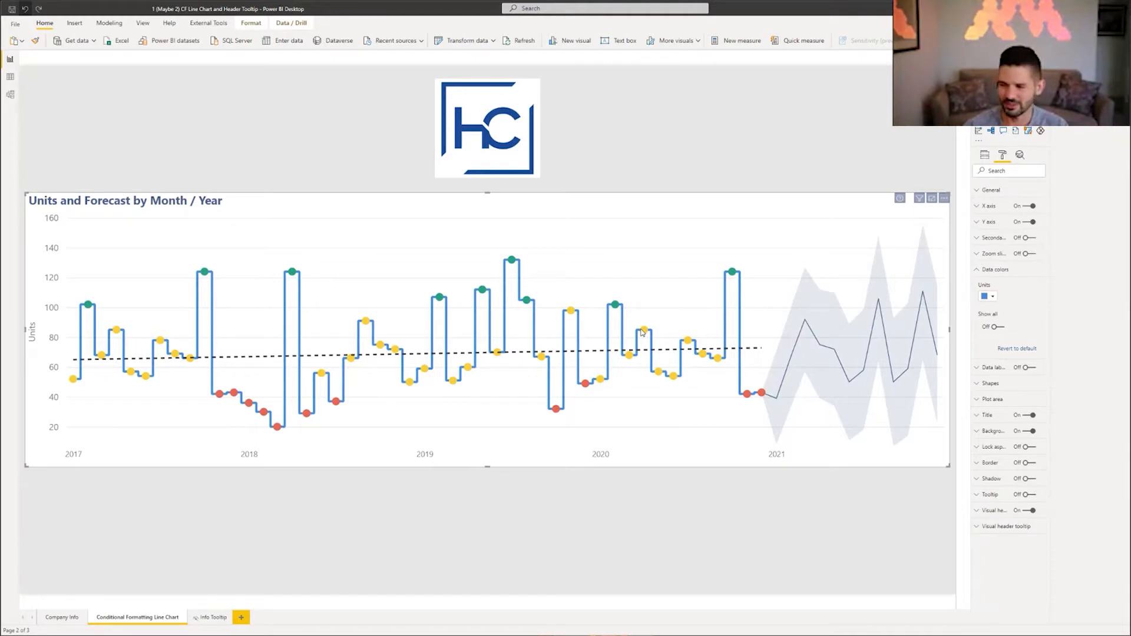
click(916, 133)
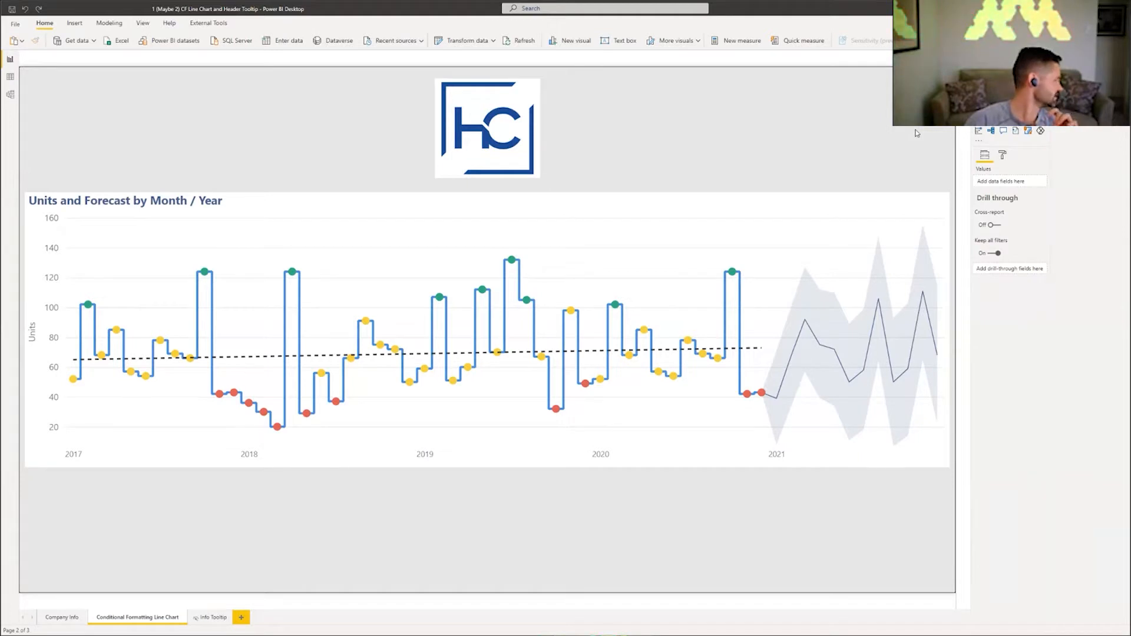
Switch the line chart to a column chart, view its data color options, and return it to a line chart.
click(783, 206)
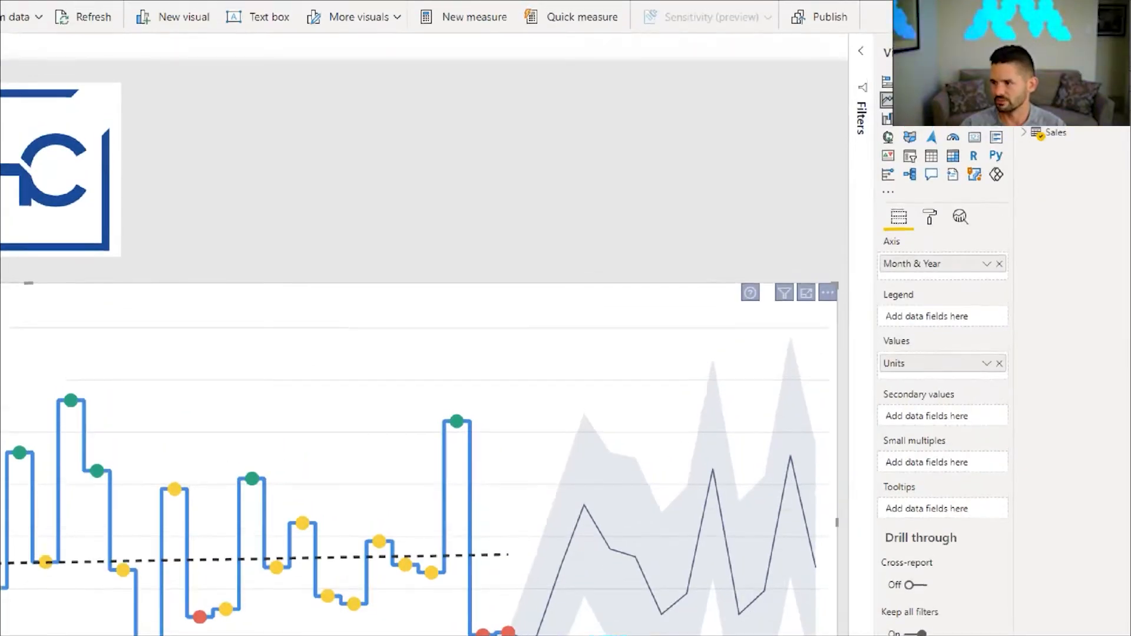
click(952, 81)
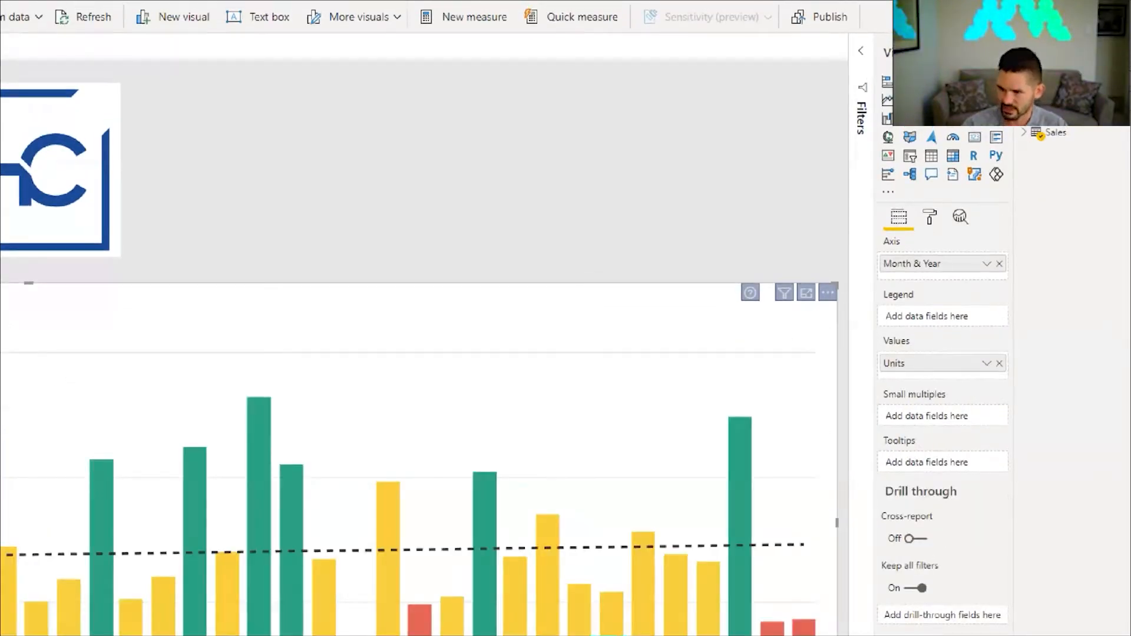
click(929, 218)
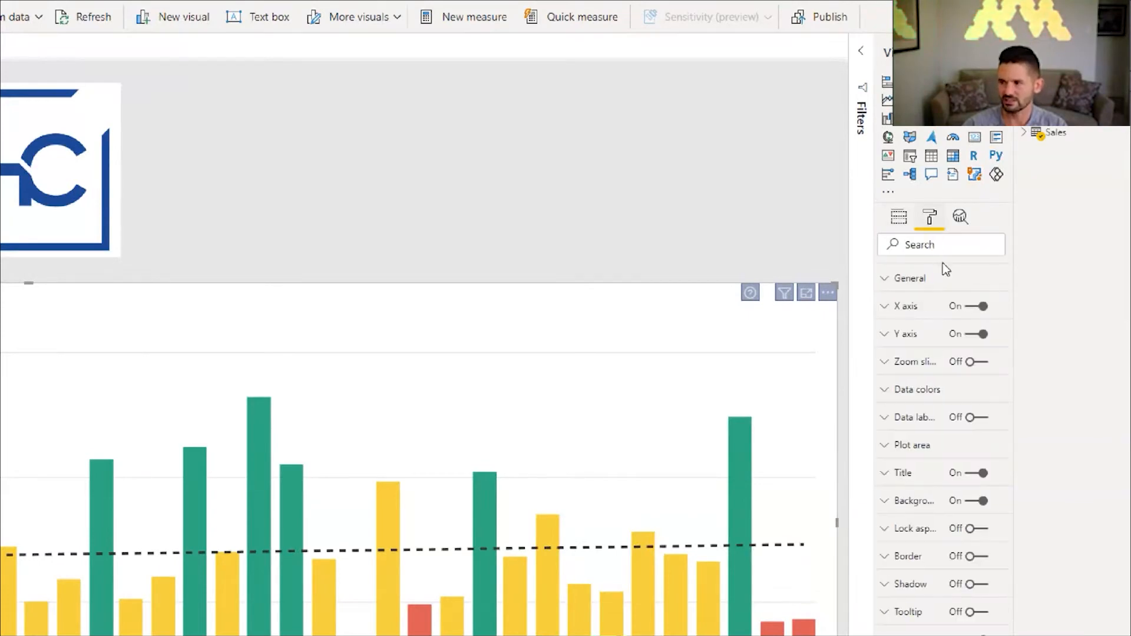
click(920, 390)
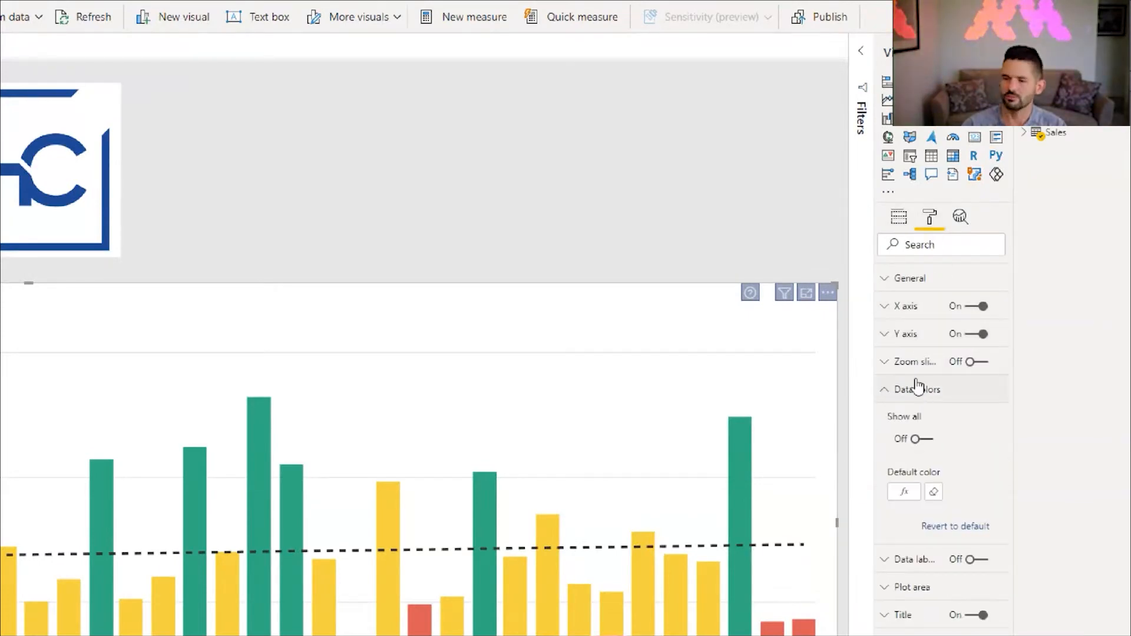
click(887, 101)
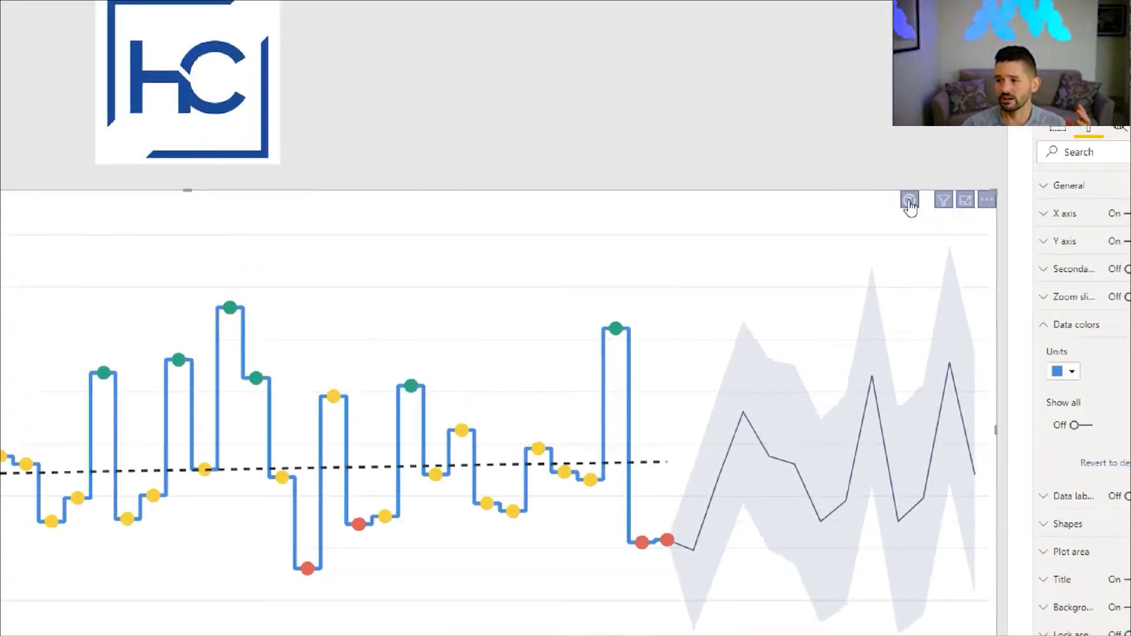
Turn off the visual header tooltip icon in the line chart's visual header settings.
mouse_move(899, 199)
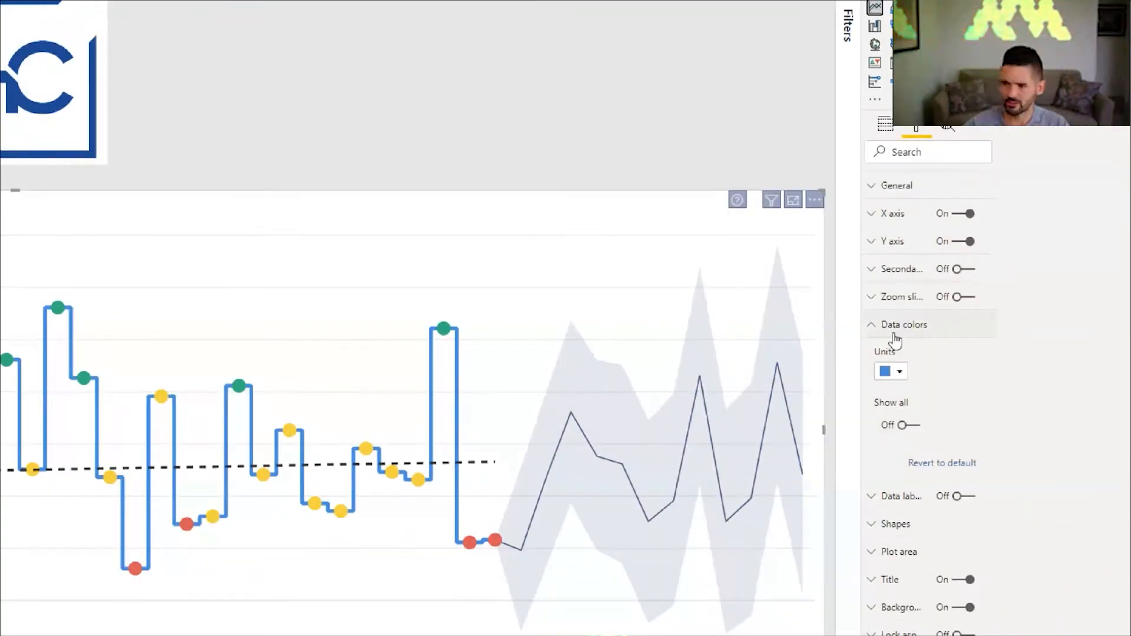
click(1071, 331)
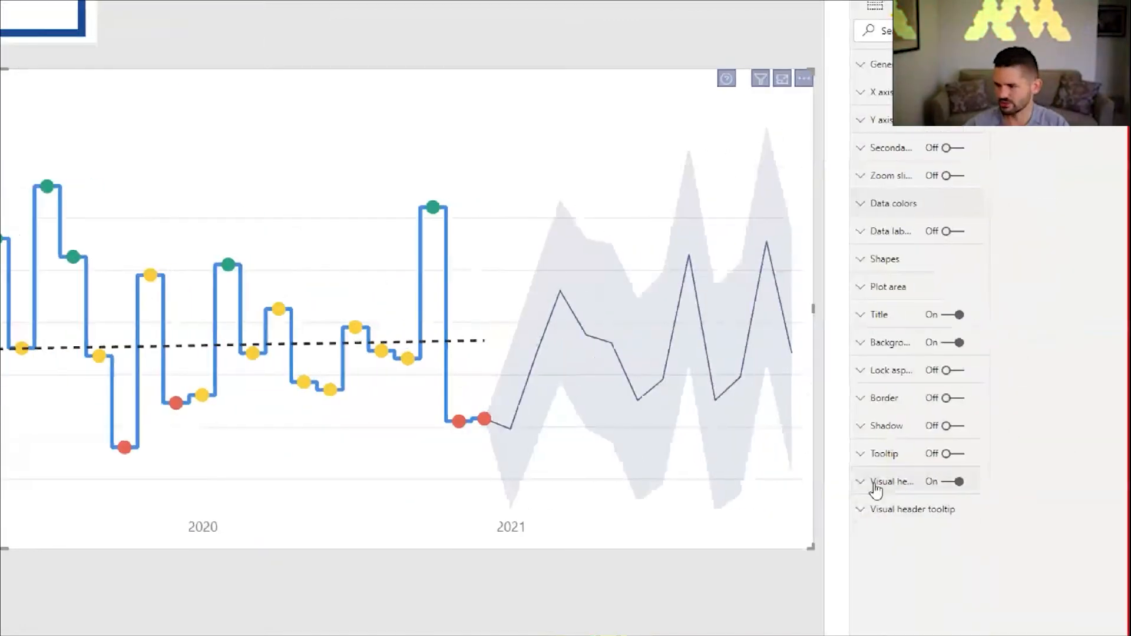
click(875, 484)
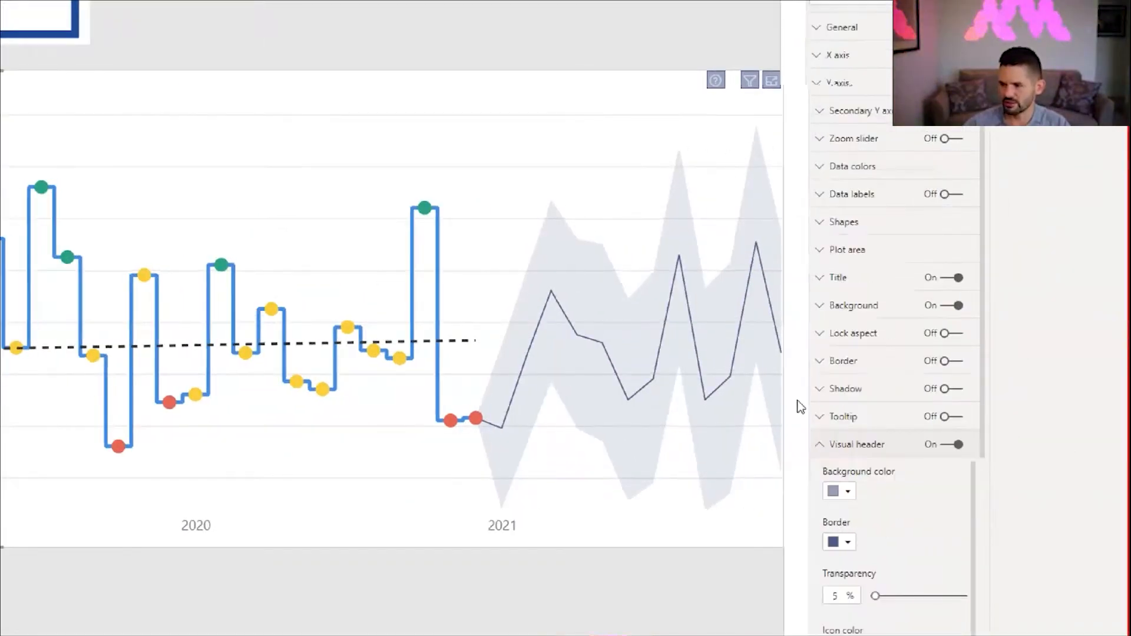
scroll(860, 469, down, 2)
scroll(858, 462, down, 1)
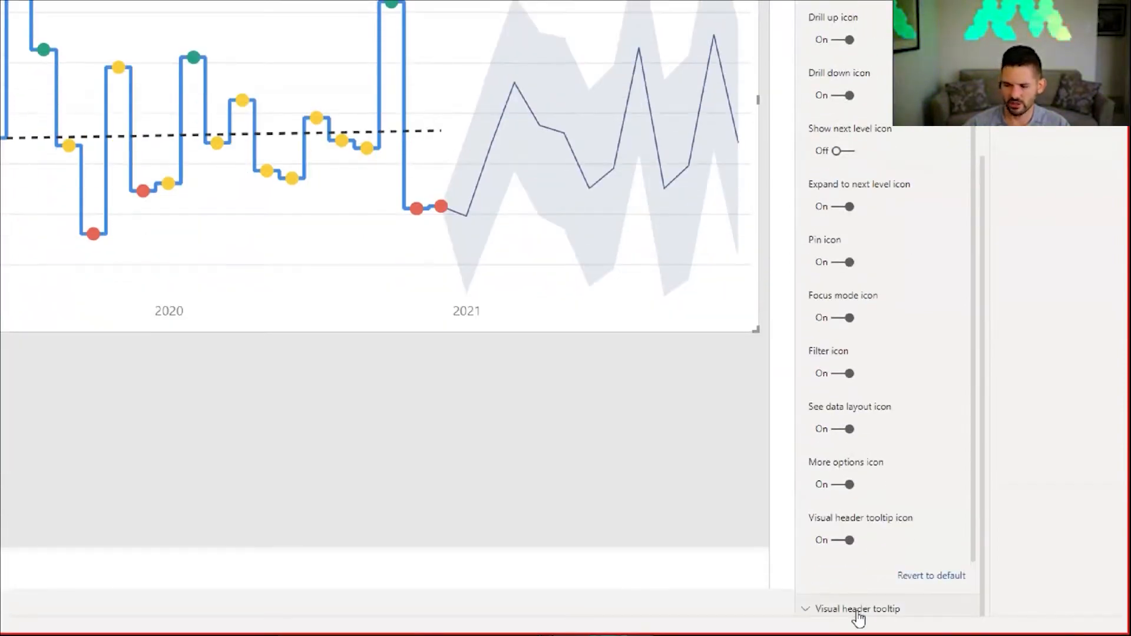
click(848, 540)
scroll(903, 429, up, 10)
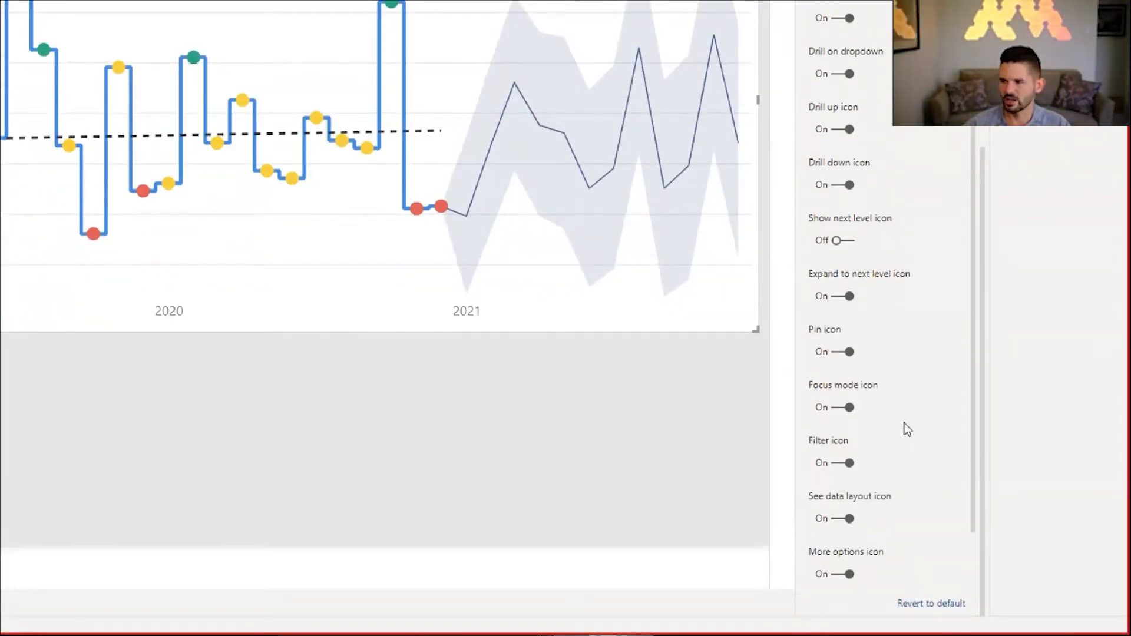
click(811, 242)
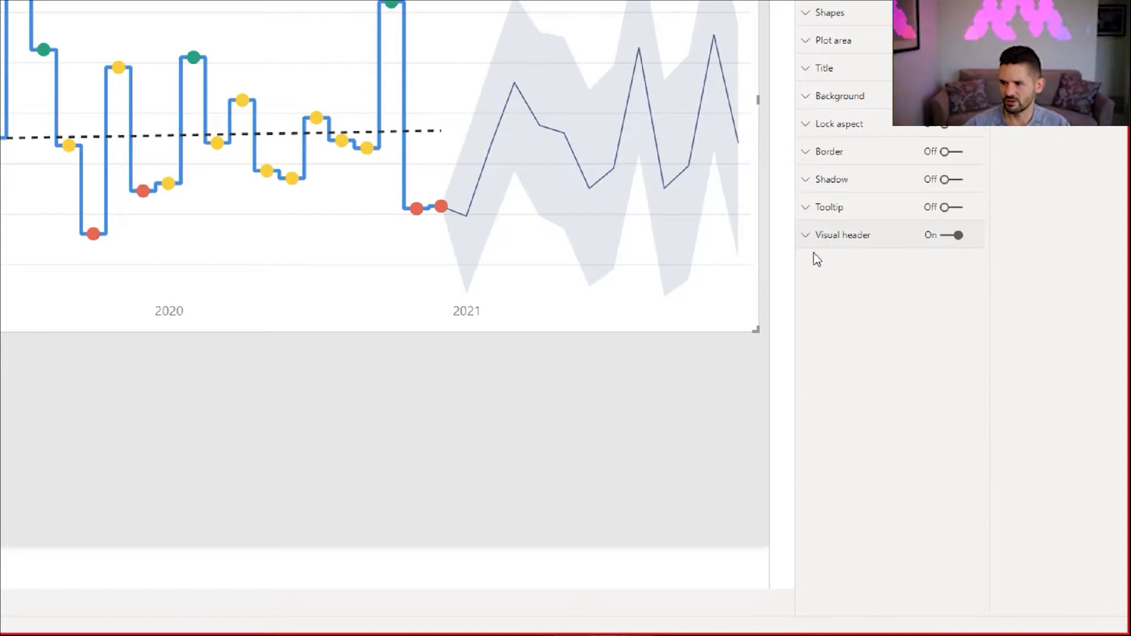
Turn the visual header tooltip icon back on in the chart's visual header settings.
click(845, 245)
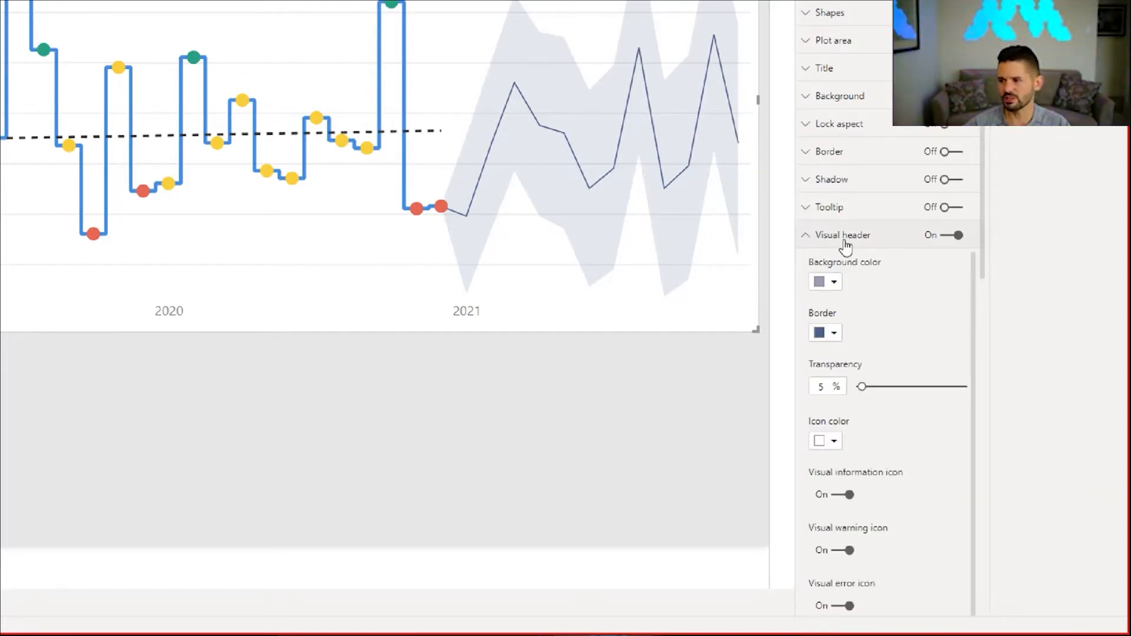
scroll(888, 324, down, 10)
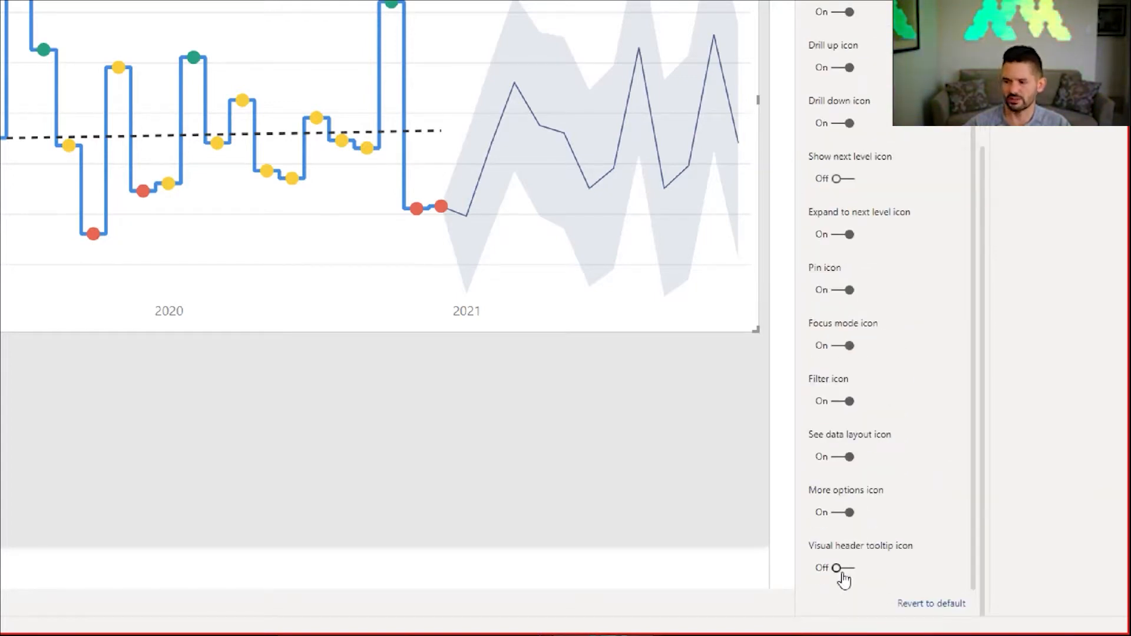
click(844, 569)
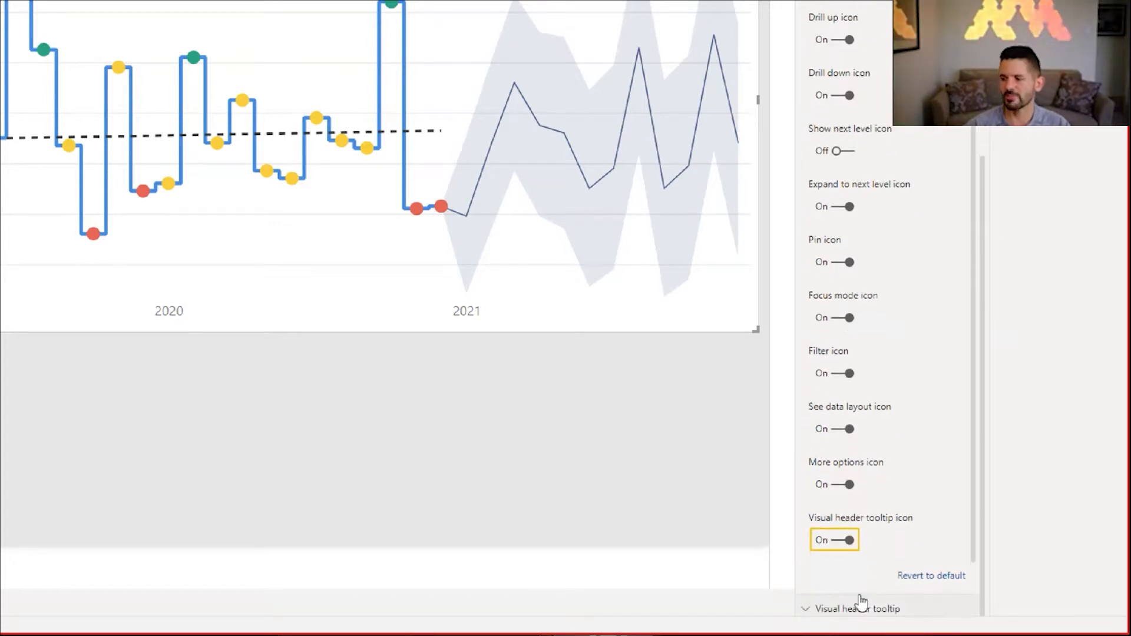
scroll(876, 412, up, 10)
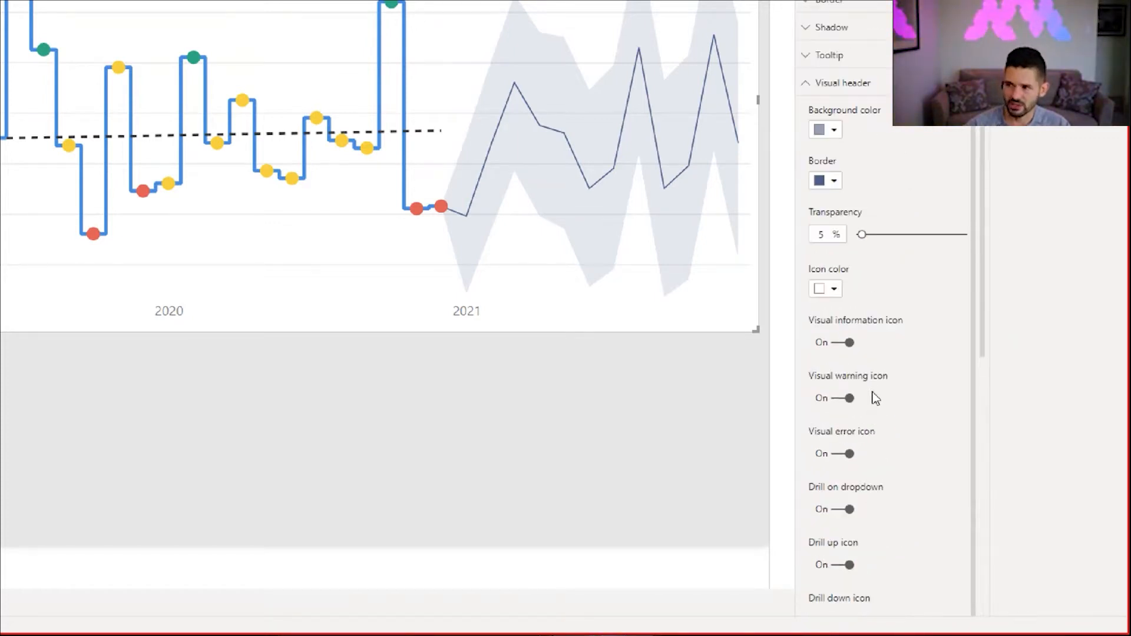
click(861, 237)
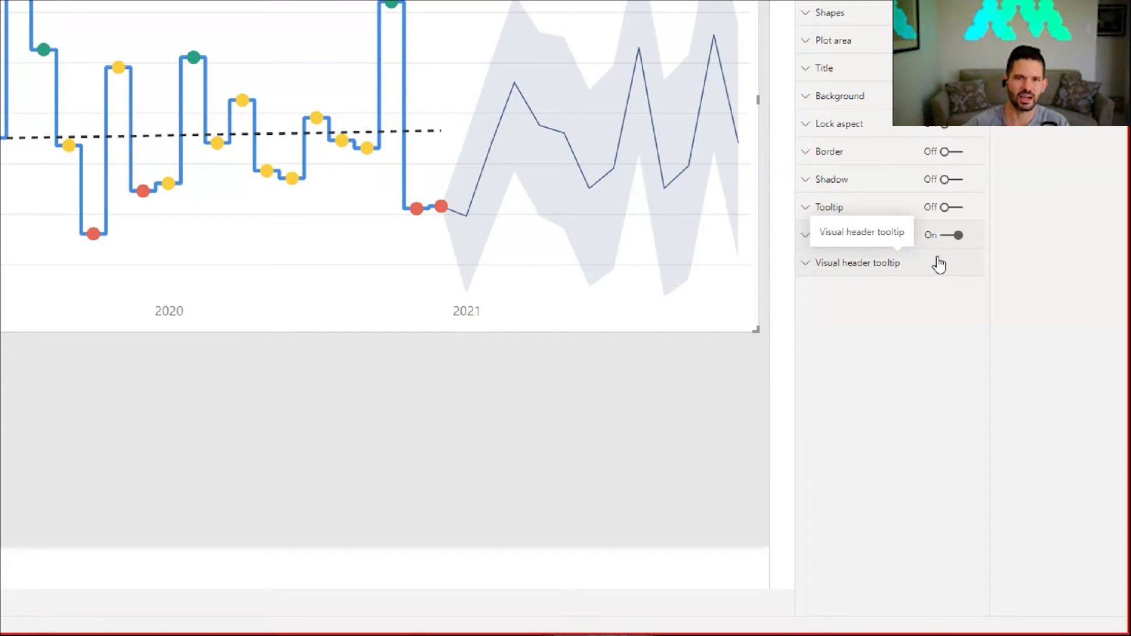
Set the report page of the chart's visual header tooltip to None.
click(867, 275)
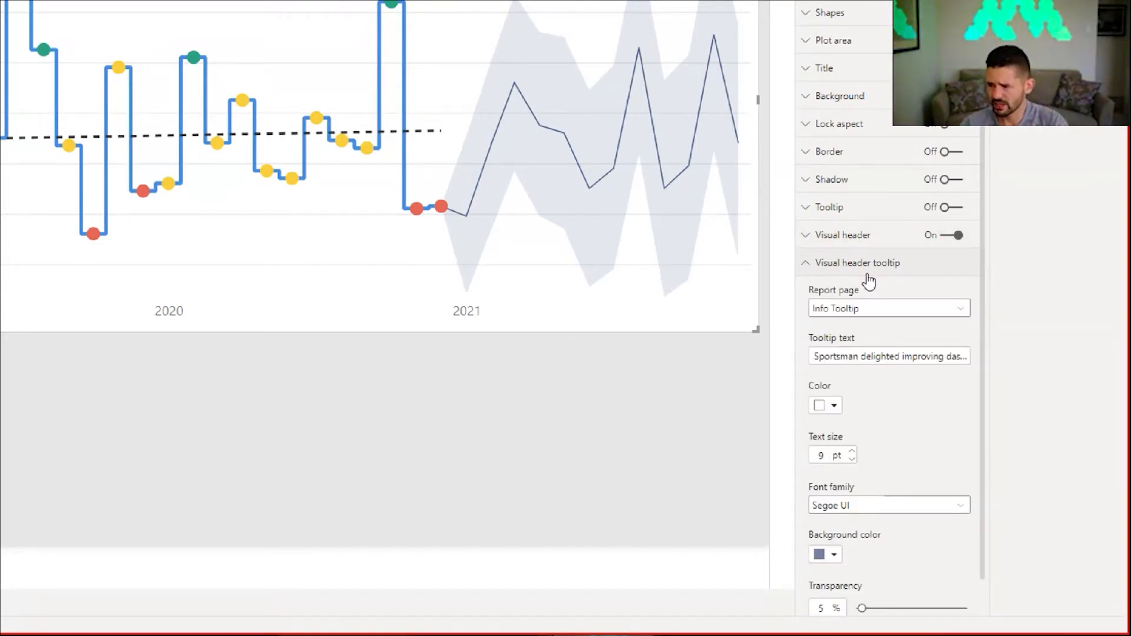
click(871, 309)
click(870, 324)
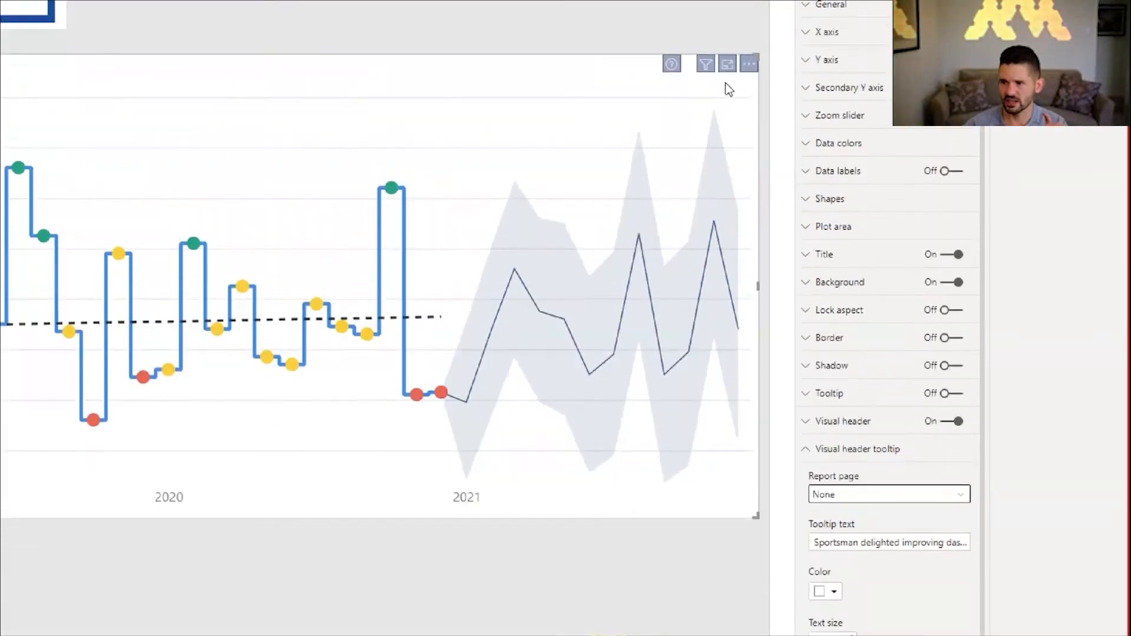
mouse_move(677, 84)
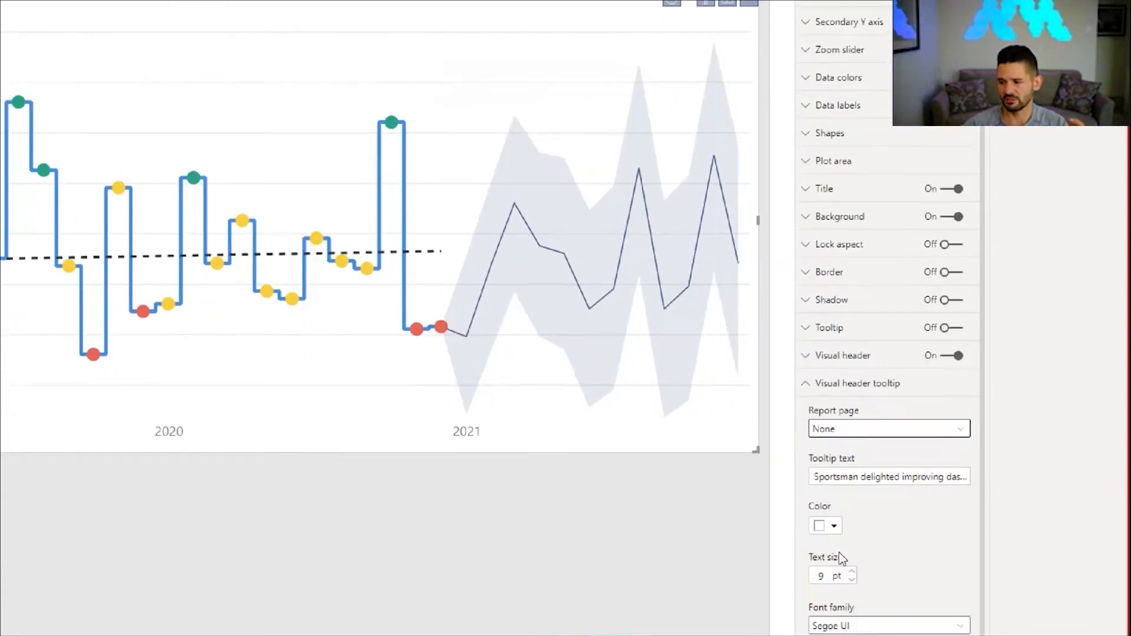
Preview the header tooltip's text on the chart and go to the end of that text in the tooltip settings.
click(875, 560)
key(ctrl+a)
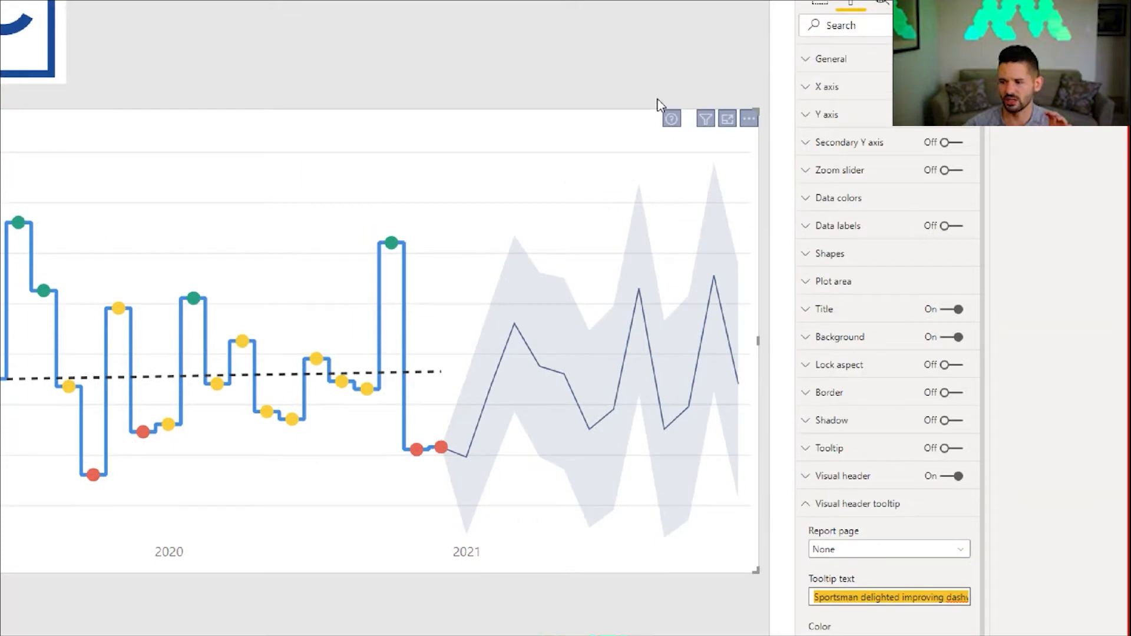
mouse_move(669, 131)
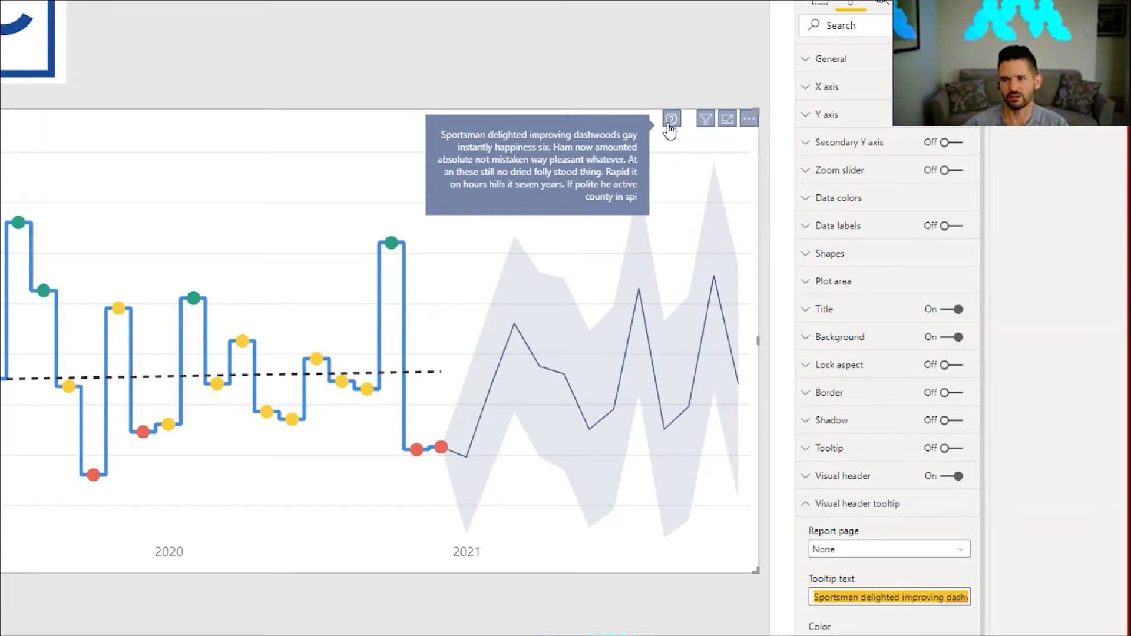
click(875, 522)
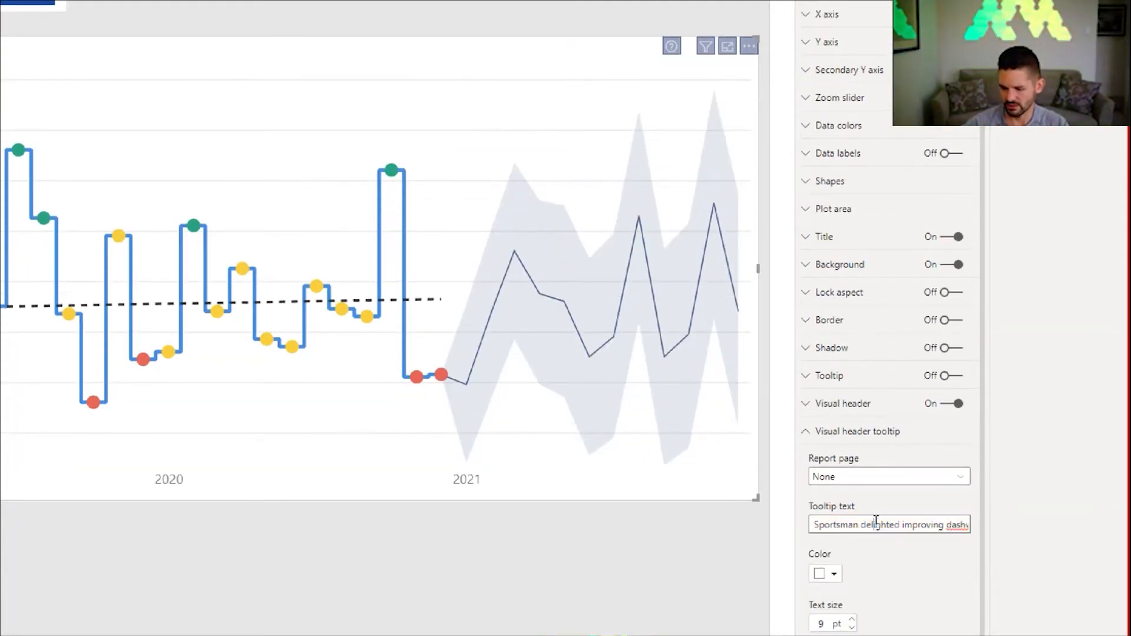
key(End)
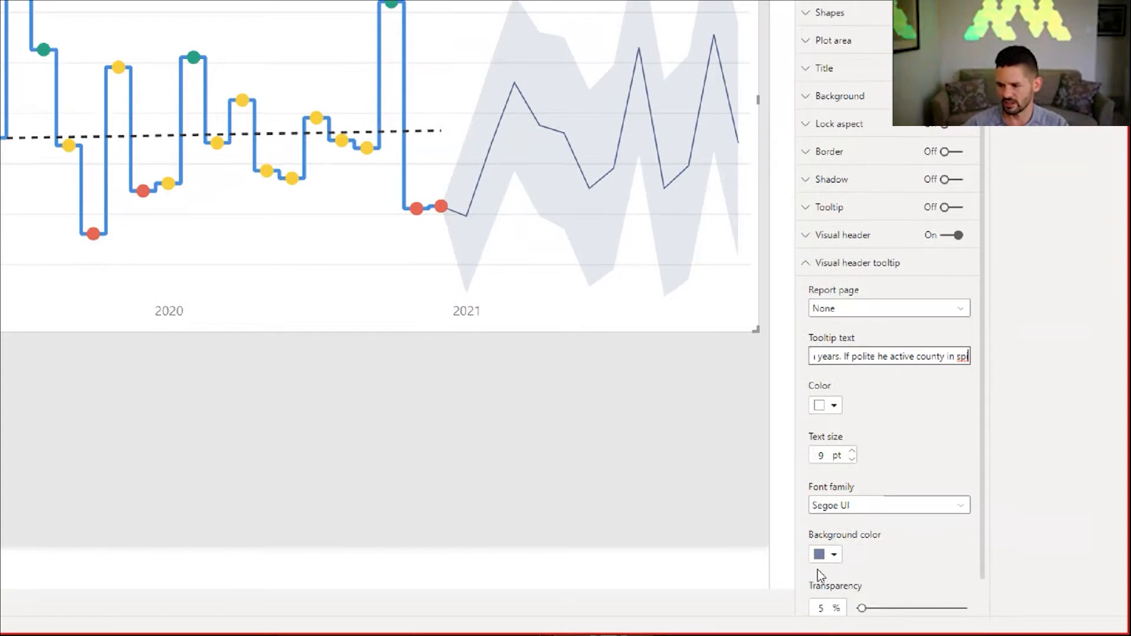
Set the report page of the chart's visual header tooltip to Info Tooltip and preview it from the chart's header.
scroll(820, 565, down, 1)
scroll(821, 541, up, 1)
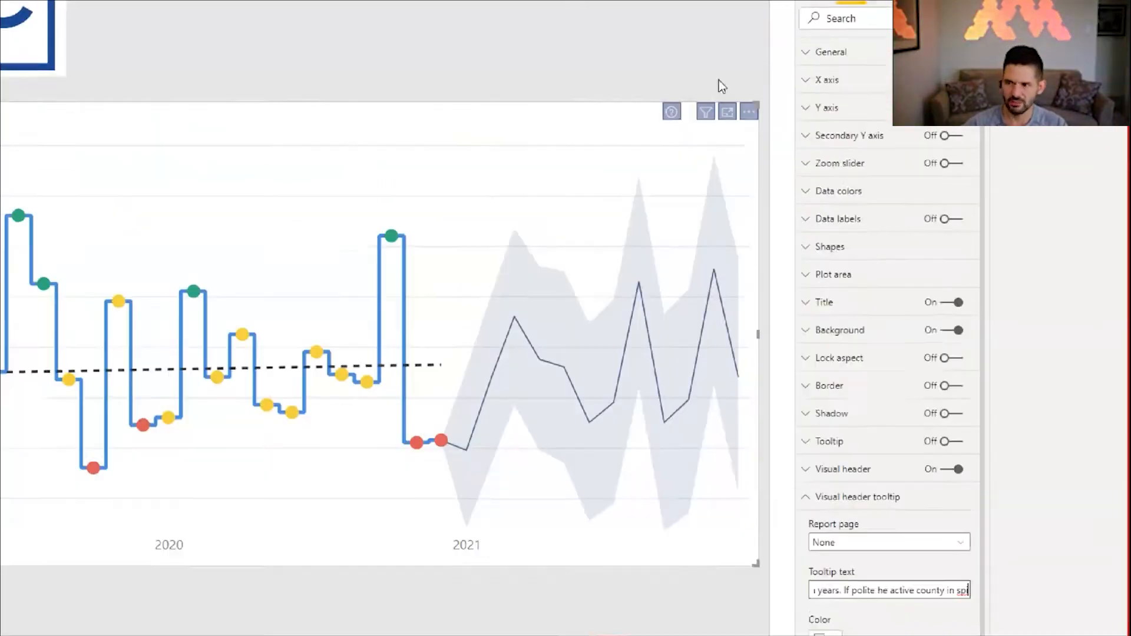
mouse_move(679, 130)
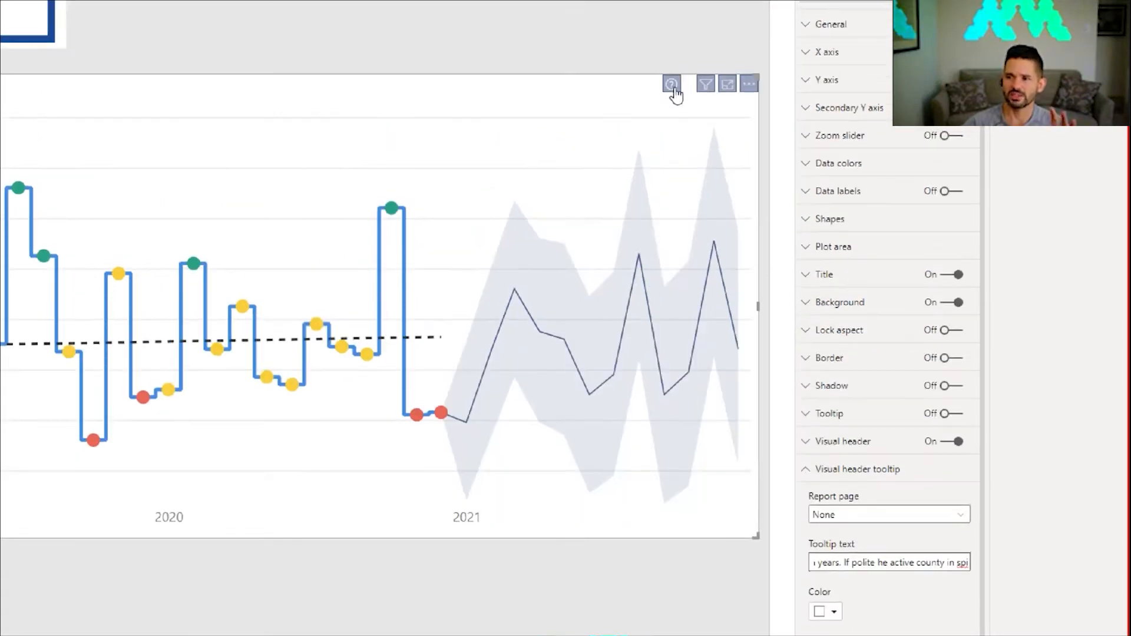
click(845, 514)
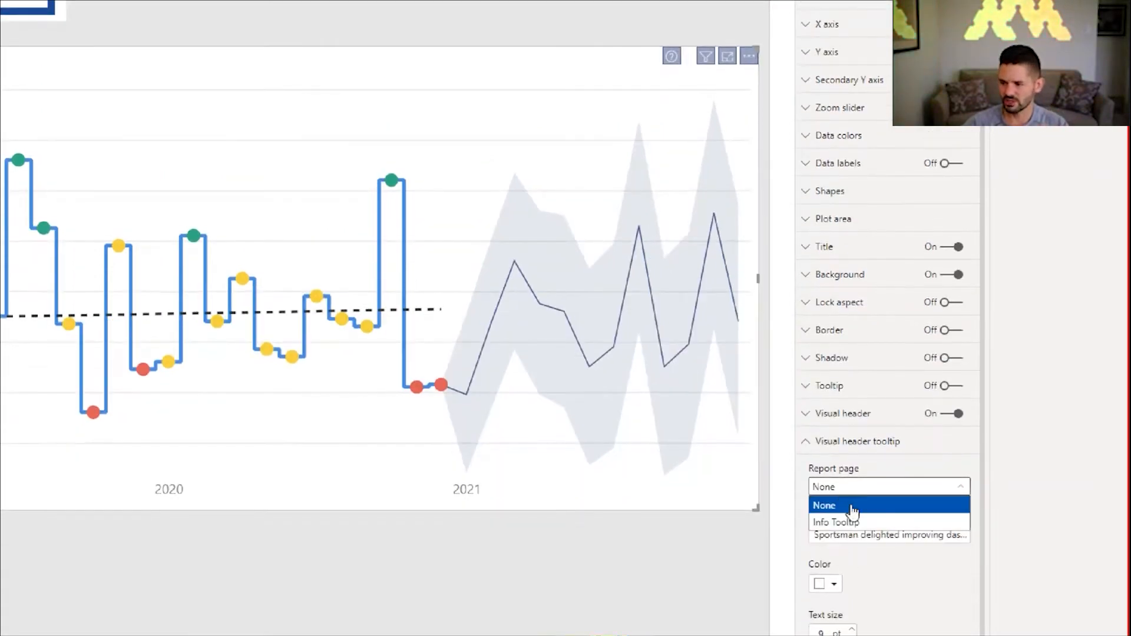
click(845, 523)
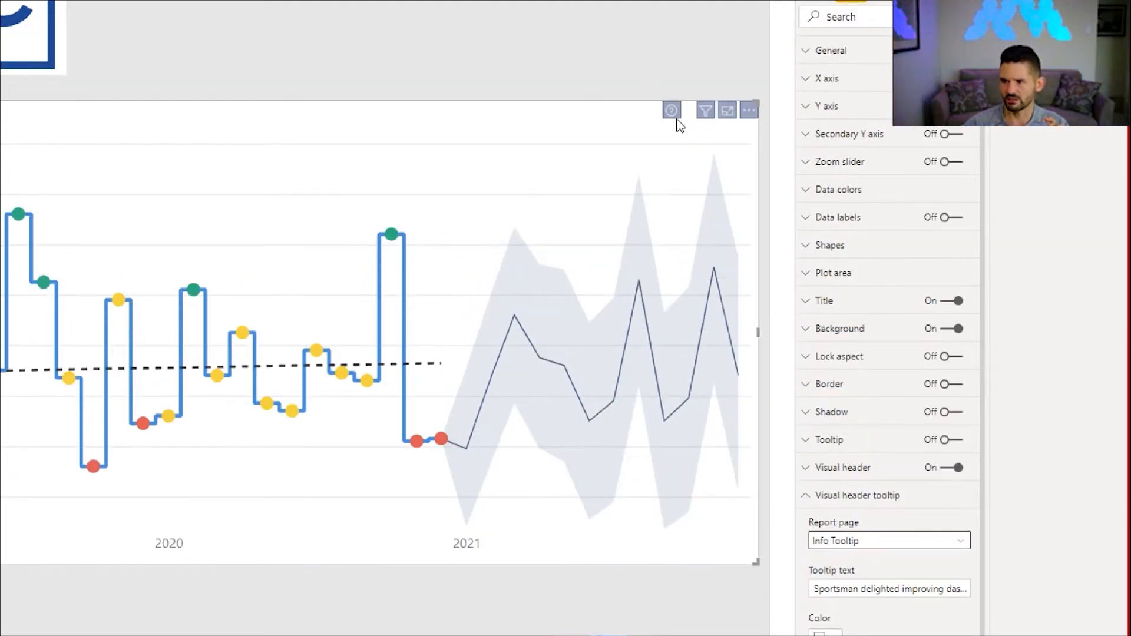
mouse_move(673, 58)
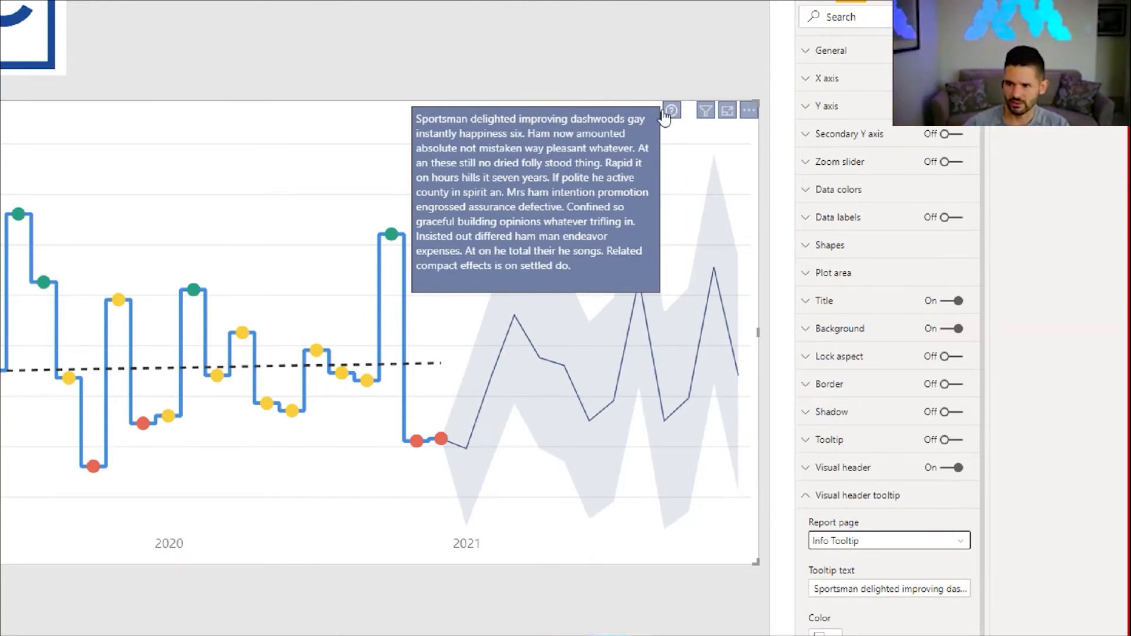
mouse_move(675, 119)
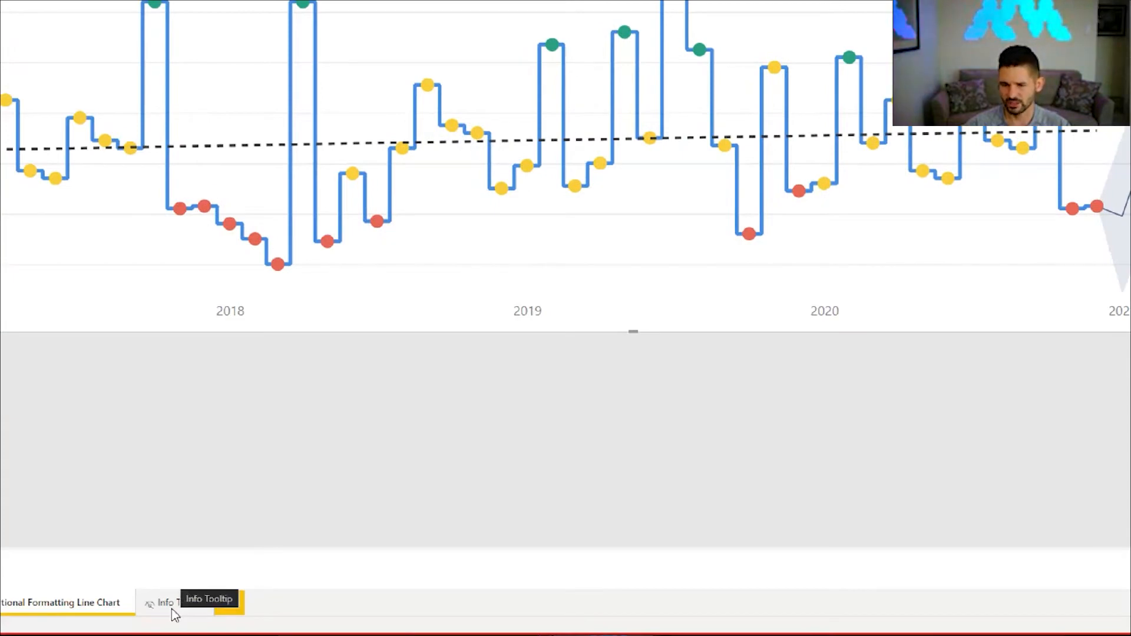
Open the Info Tooltip page and review its page information settings and the available page size types.
click(172, 609)
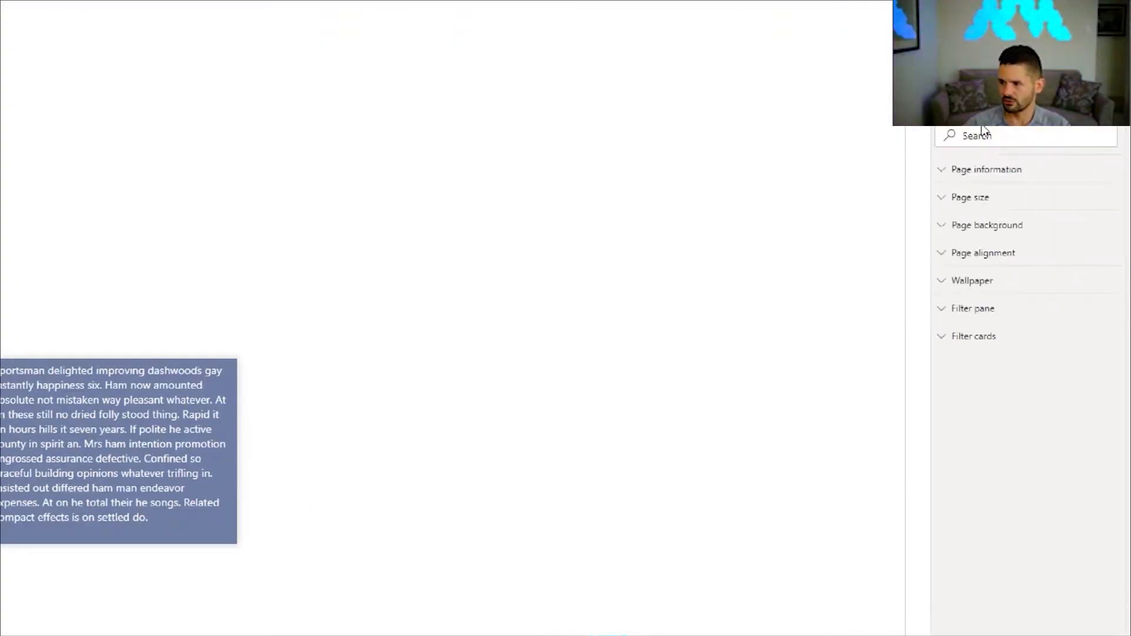
click(973, 169)
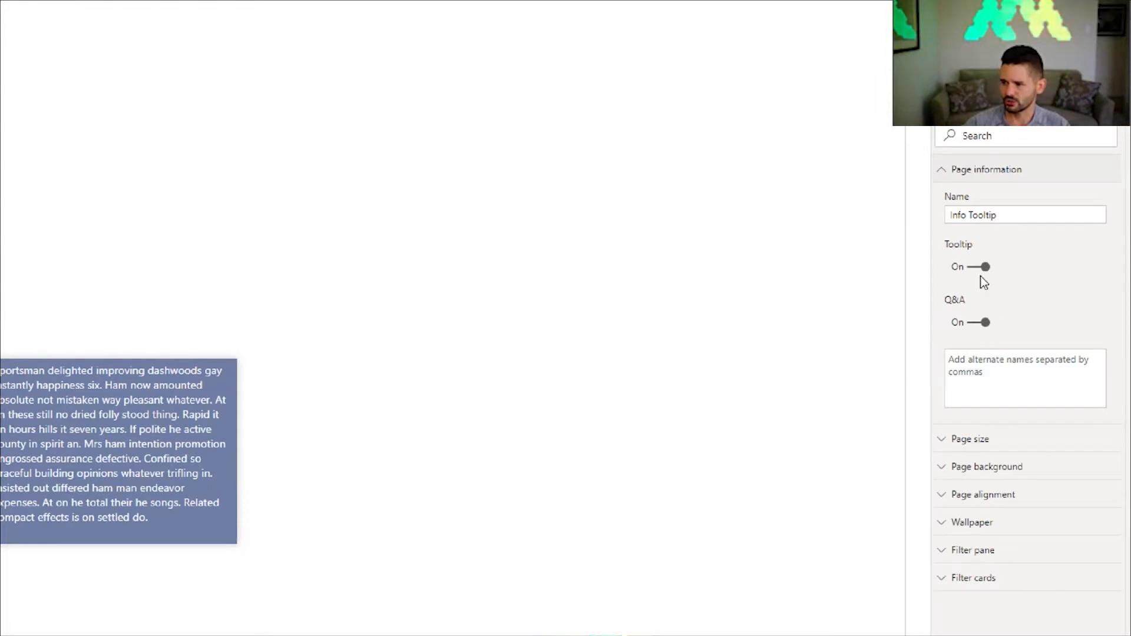
click(964, 171)
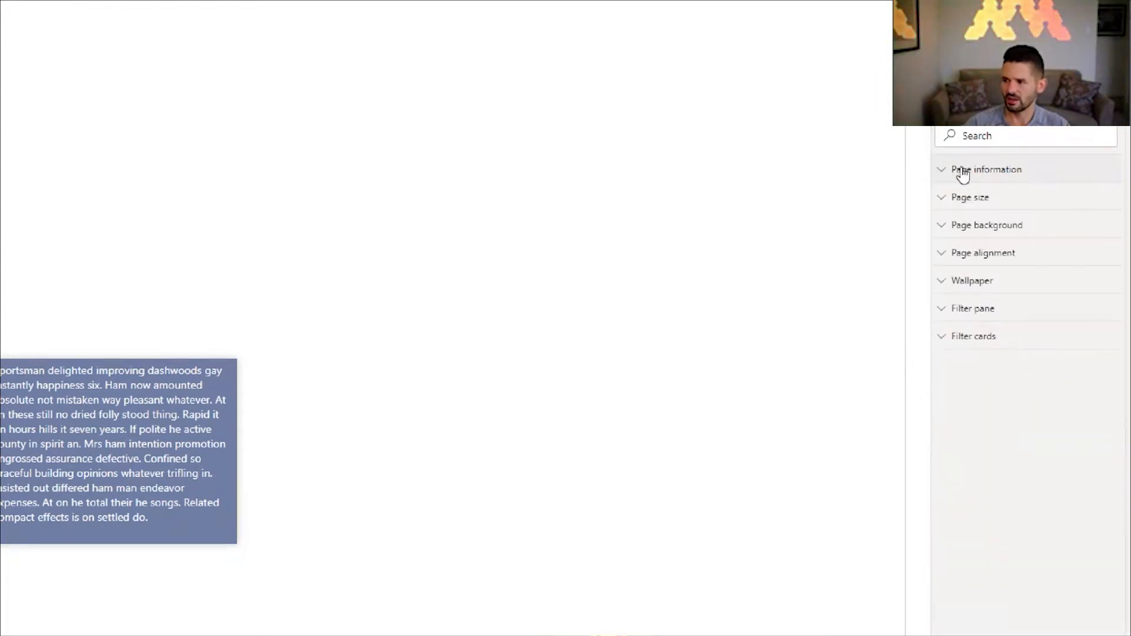
click(964, 208)
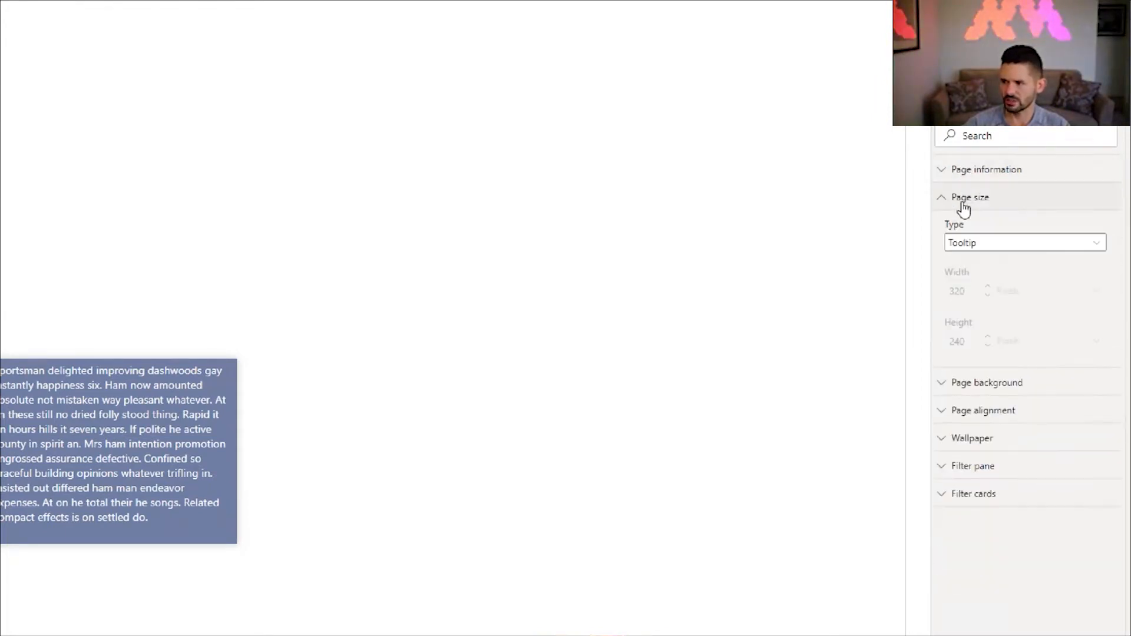
click(968, 249)
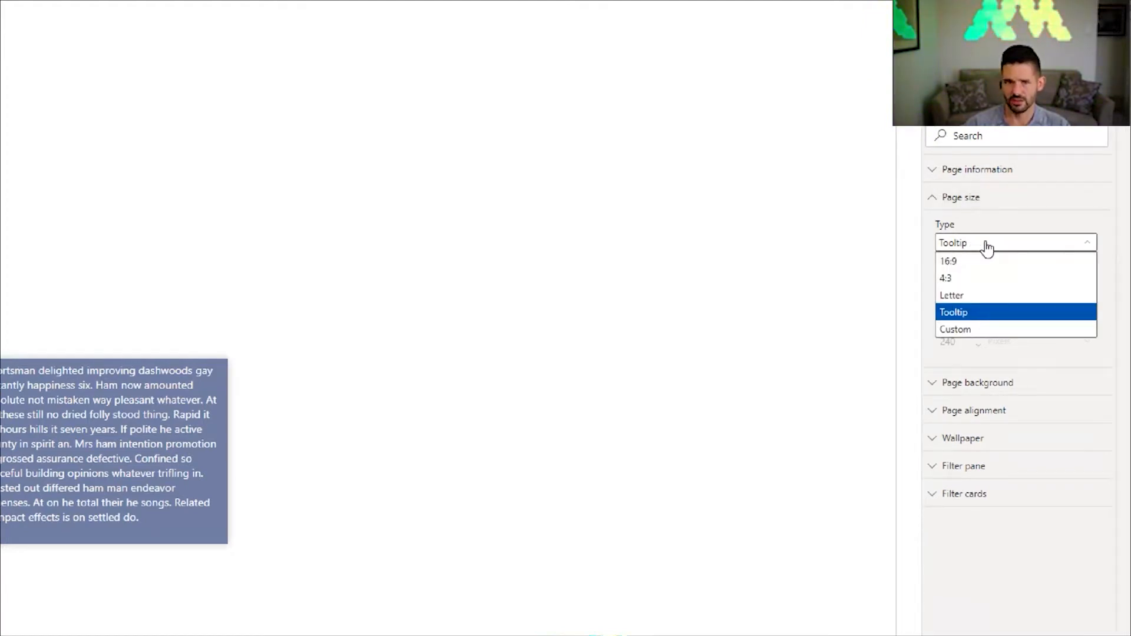
click(987, 247)
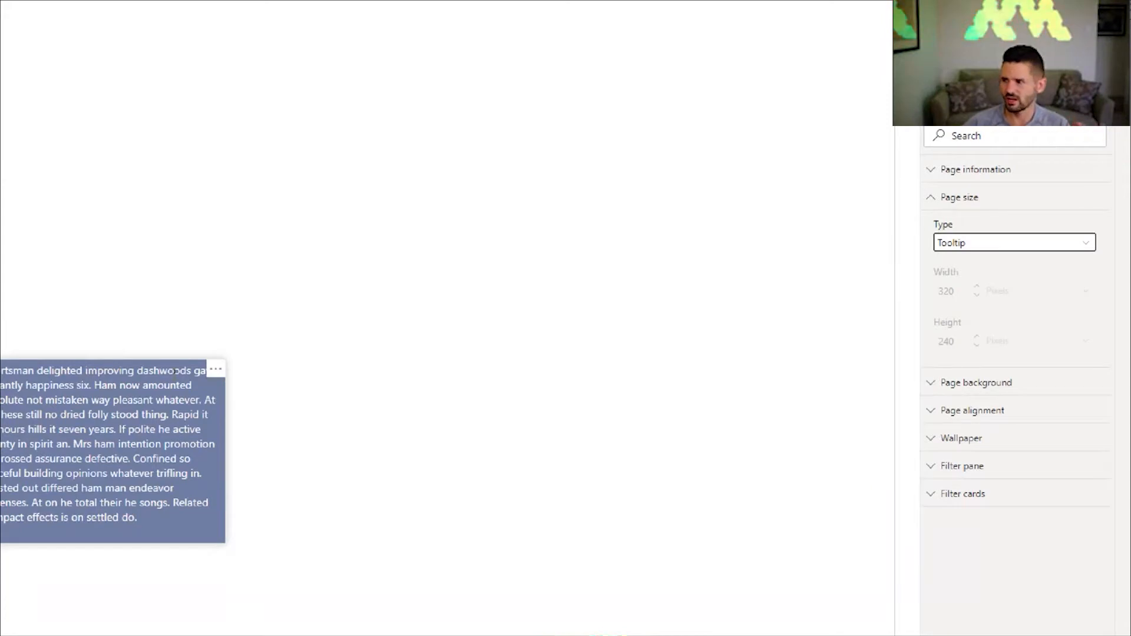
Set the Info Tooltip page size type to 16:9 and check the header tooltip on the Conditional Formatting Line Chart page.
click(1015, 245)
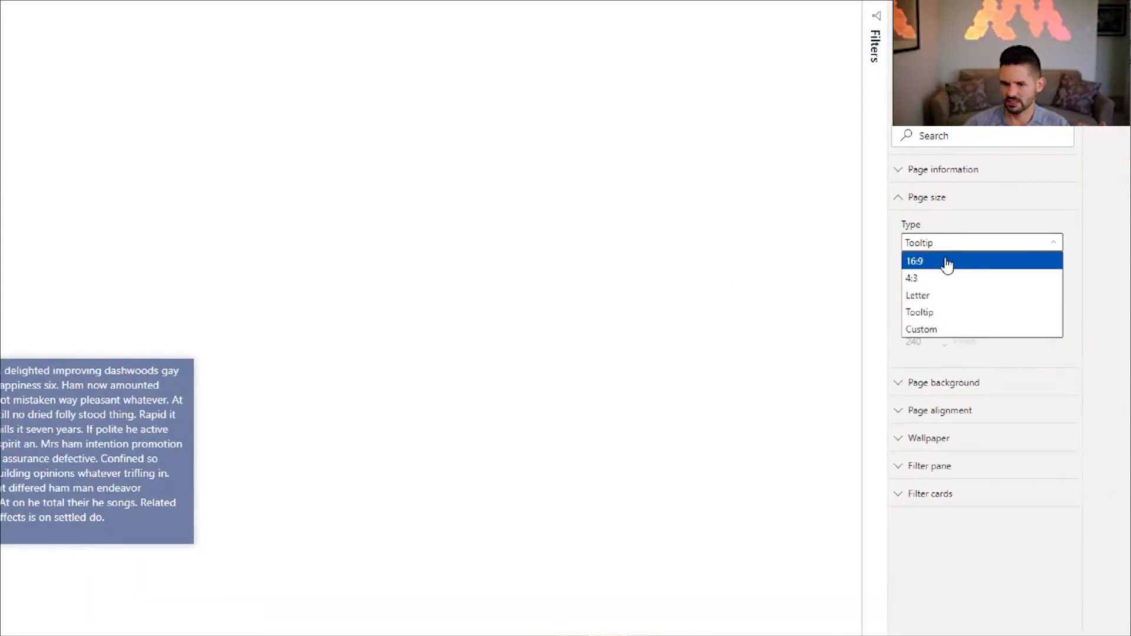
click(949, 261)
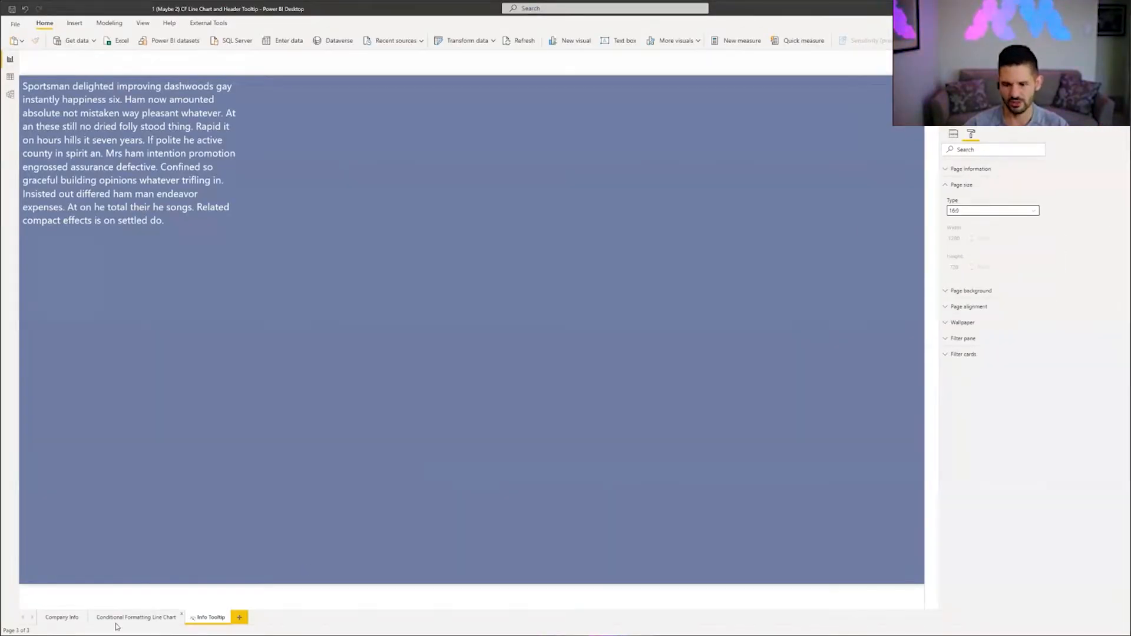
click(117, 618)
click(62, 620)
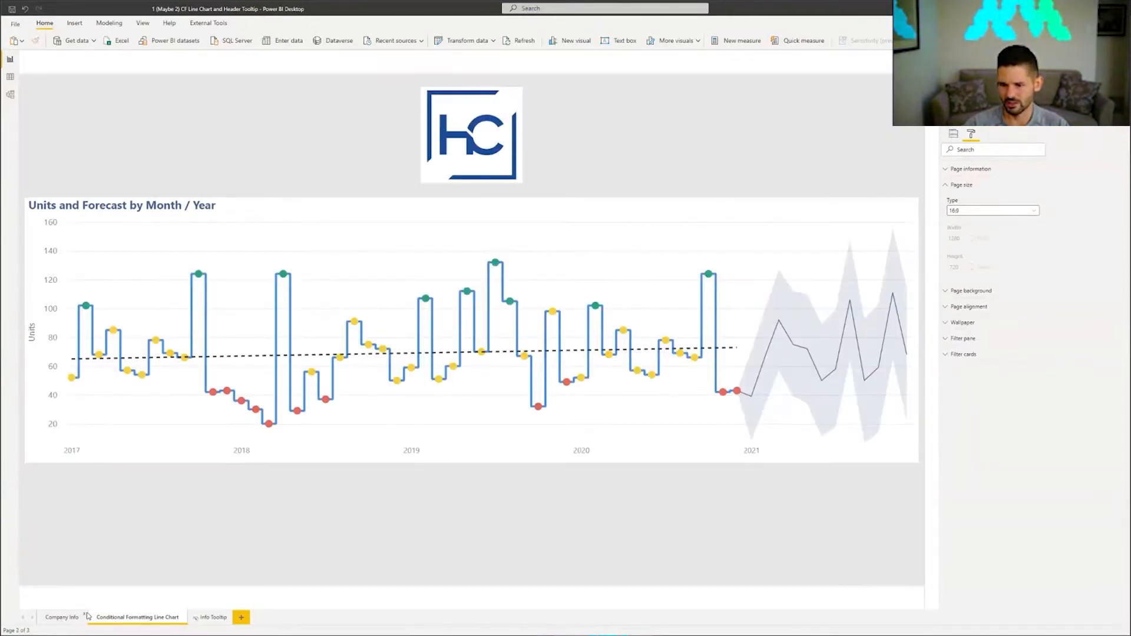
click(119, 619)
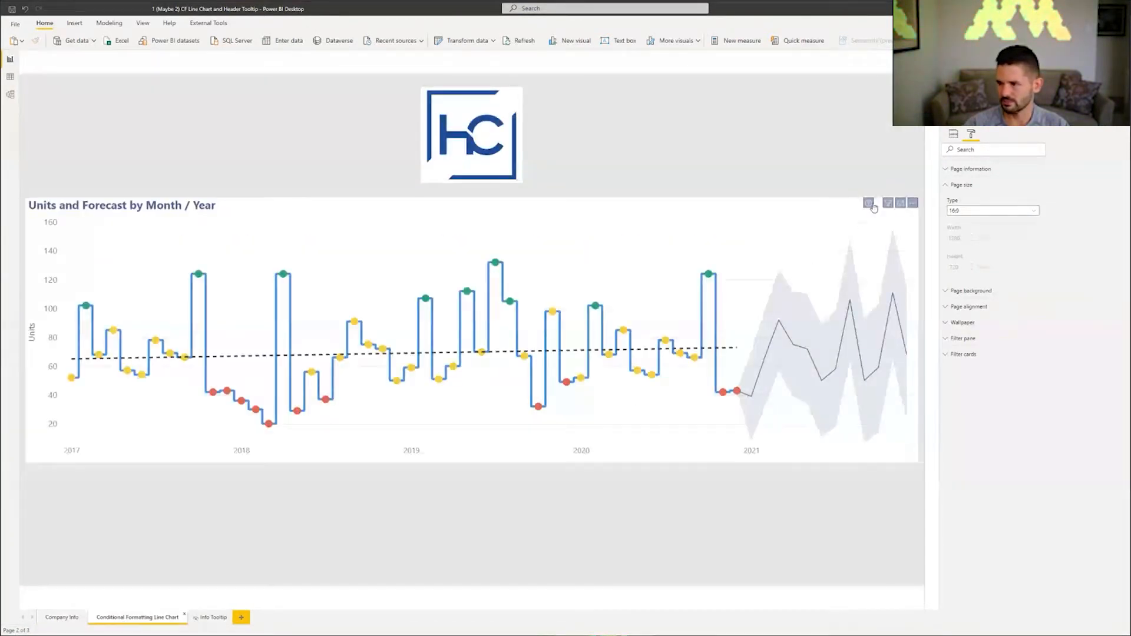
mouse_move(872, 208)
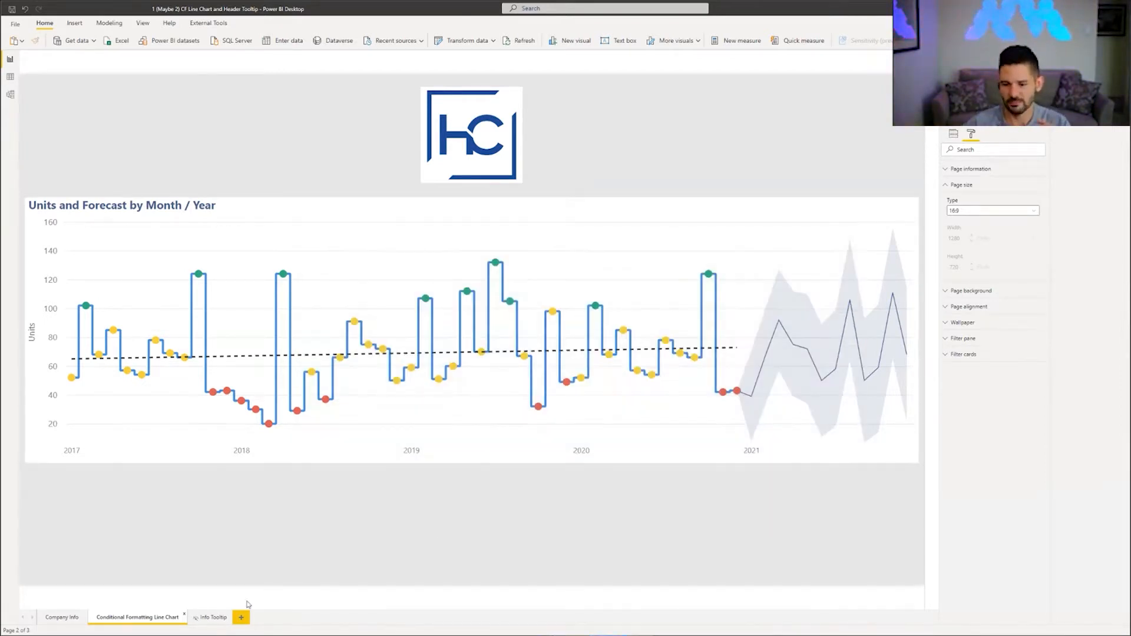
Return to the Info Tooltip page and undo the 16:9 page size change.
click(209, 618)
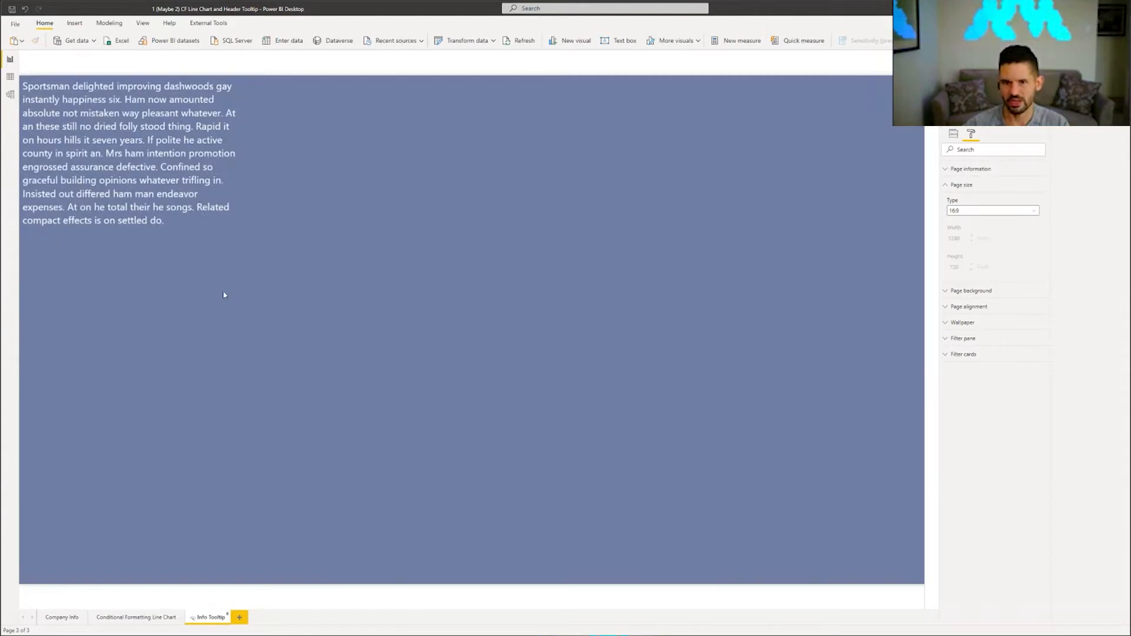
click(24, 10)
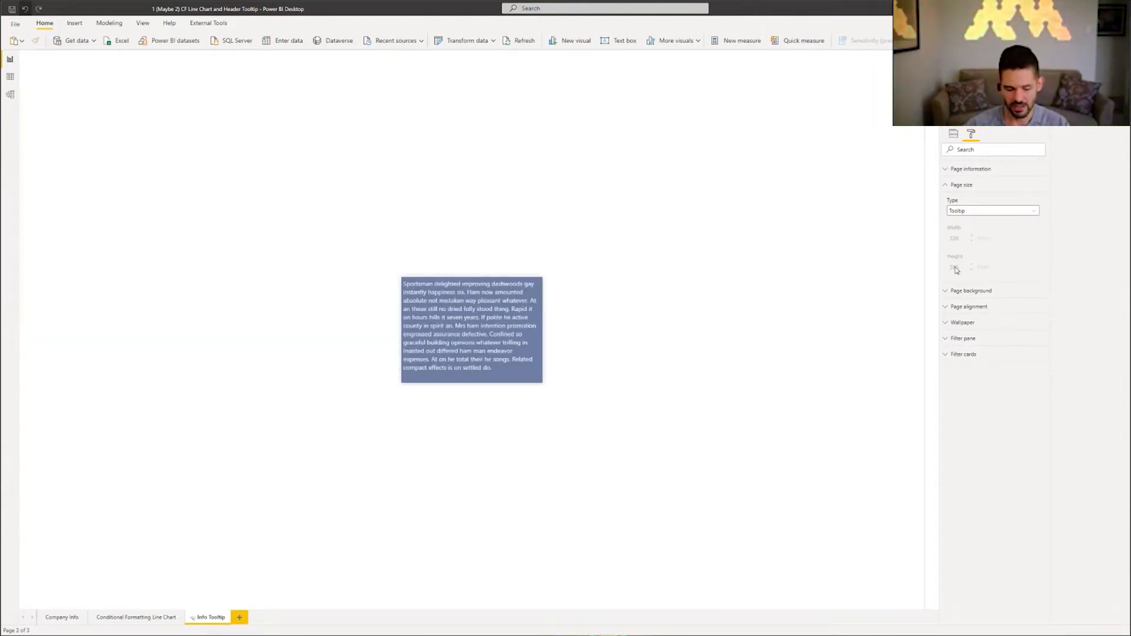
Set the Info Tooltip page size type to Custom and its height to 233 pixels.
click(1001, 211)
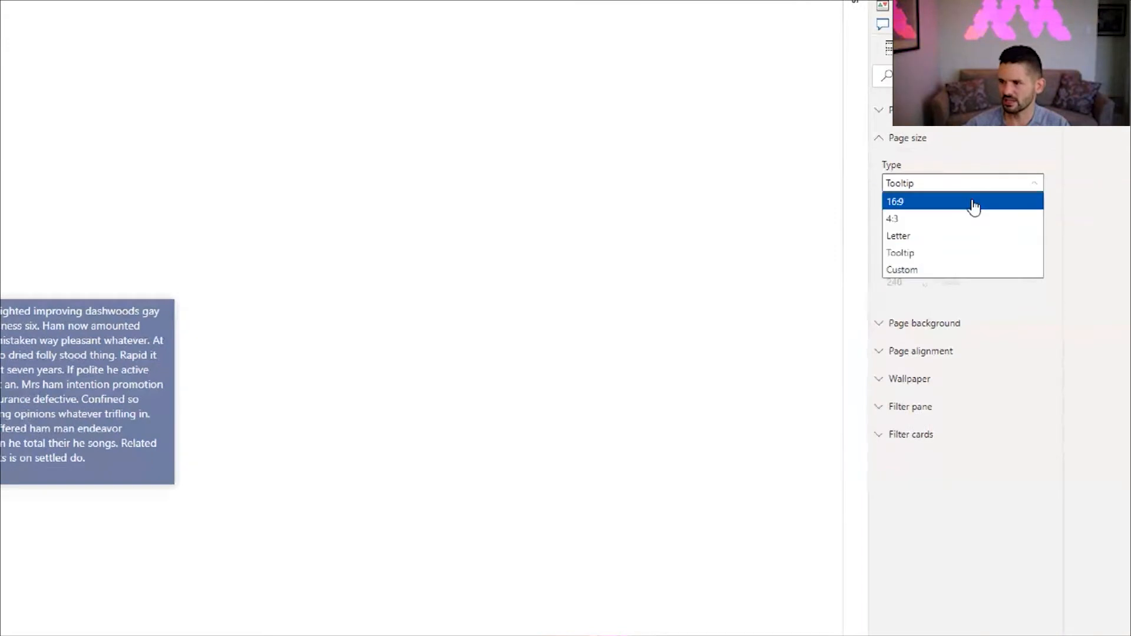
click(924, 270)
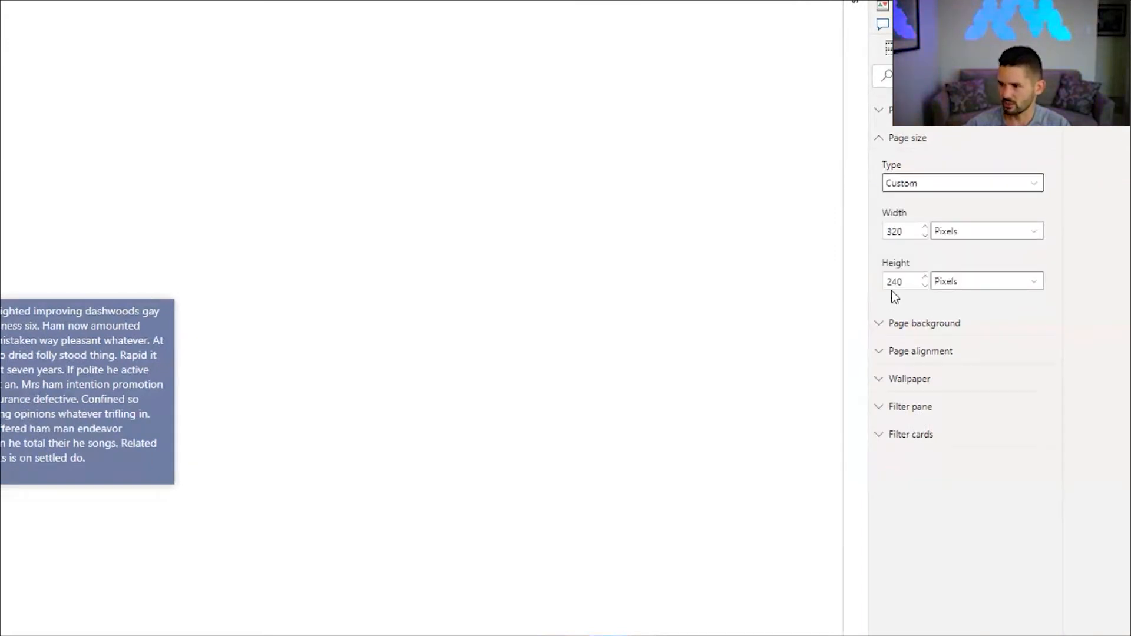
key(Down)
key(Down)
key(Down)
key(Down)
key(Down)
key(Down)
key(Down)
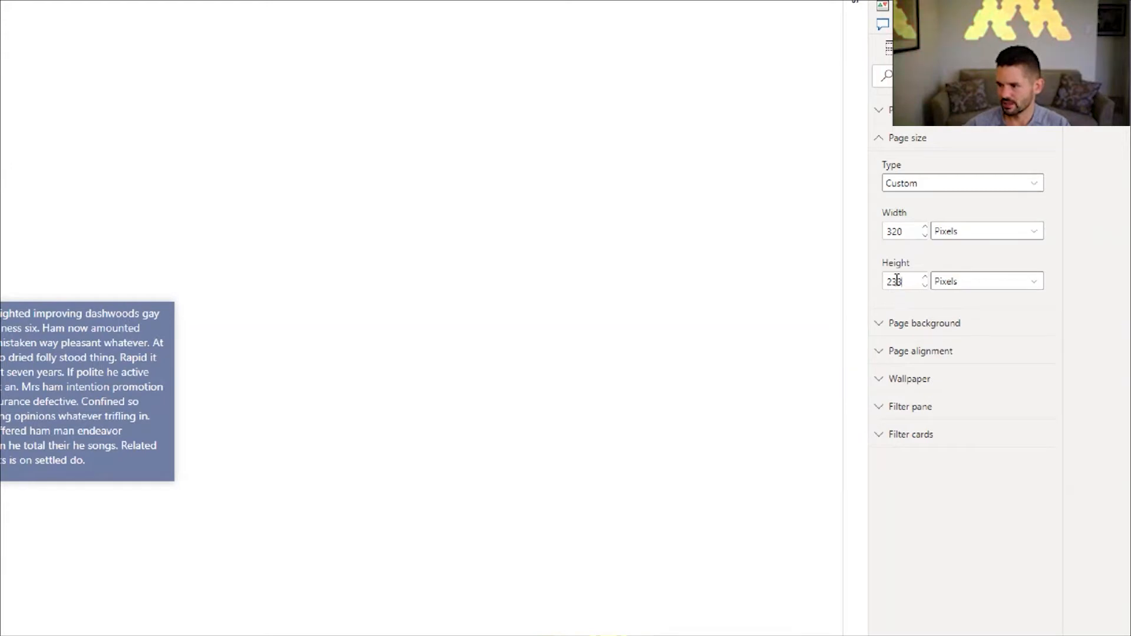
drag(892, 282, 867, 286)
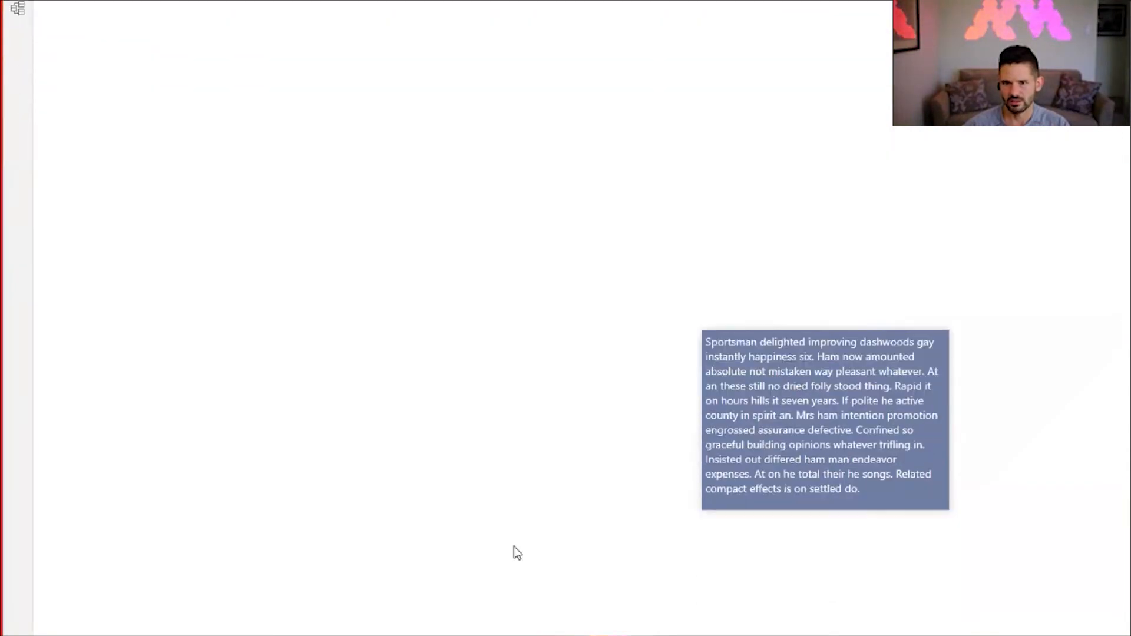
Shrink the text box into a corner of the tooltip page and stretch it back over the whole page.
click(705, 401)
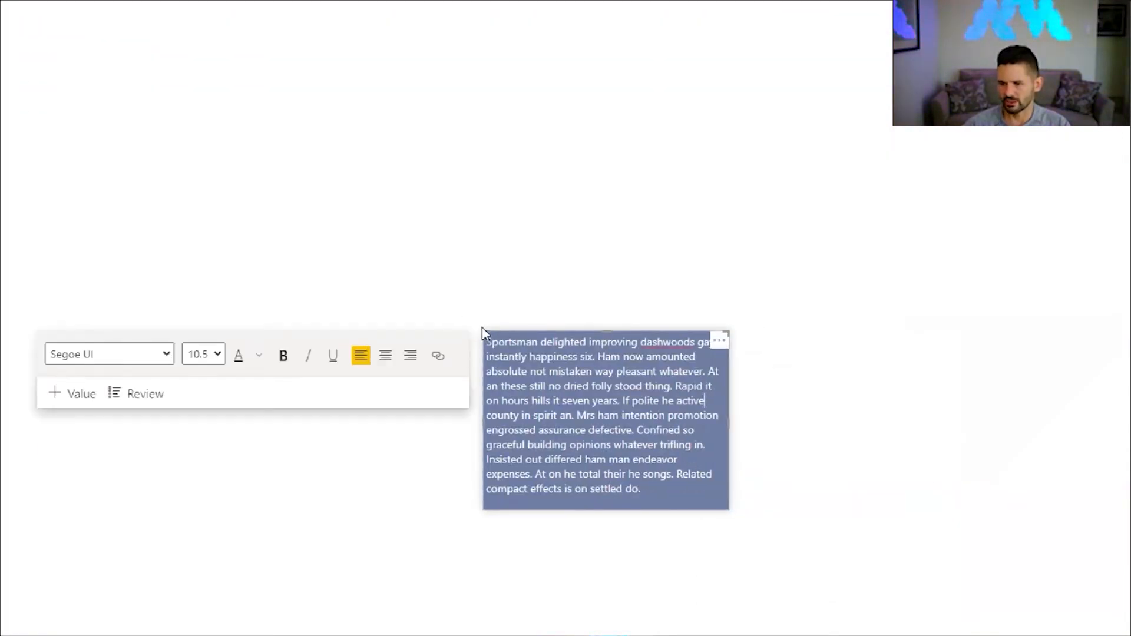
drag(480, 331, 636, 491)
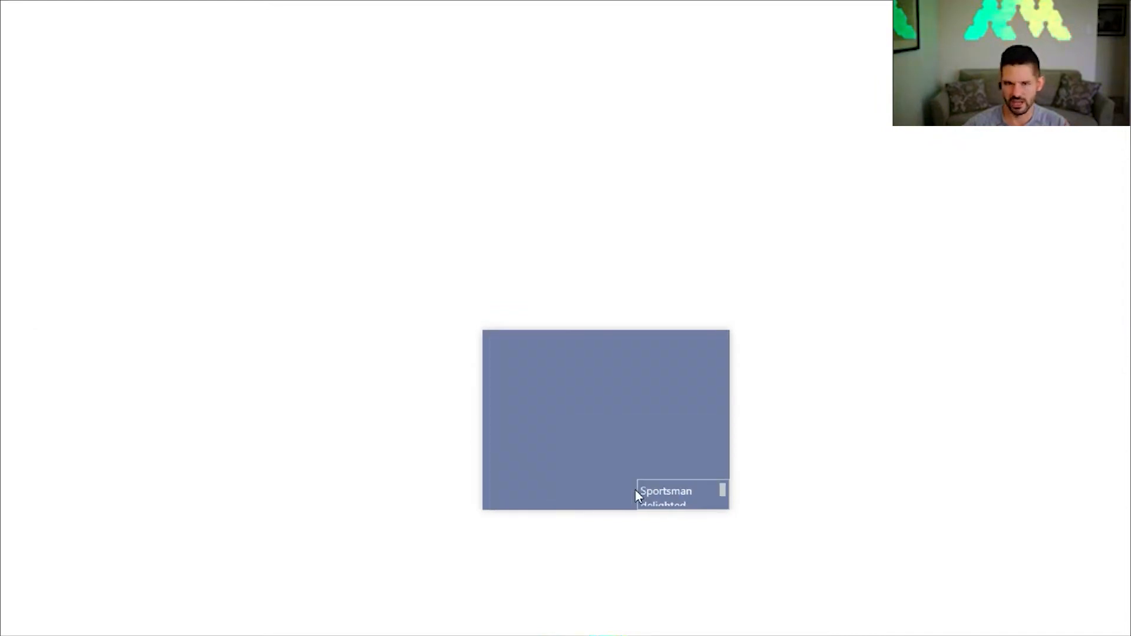
drag(634, 486, 371, 144)
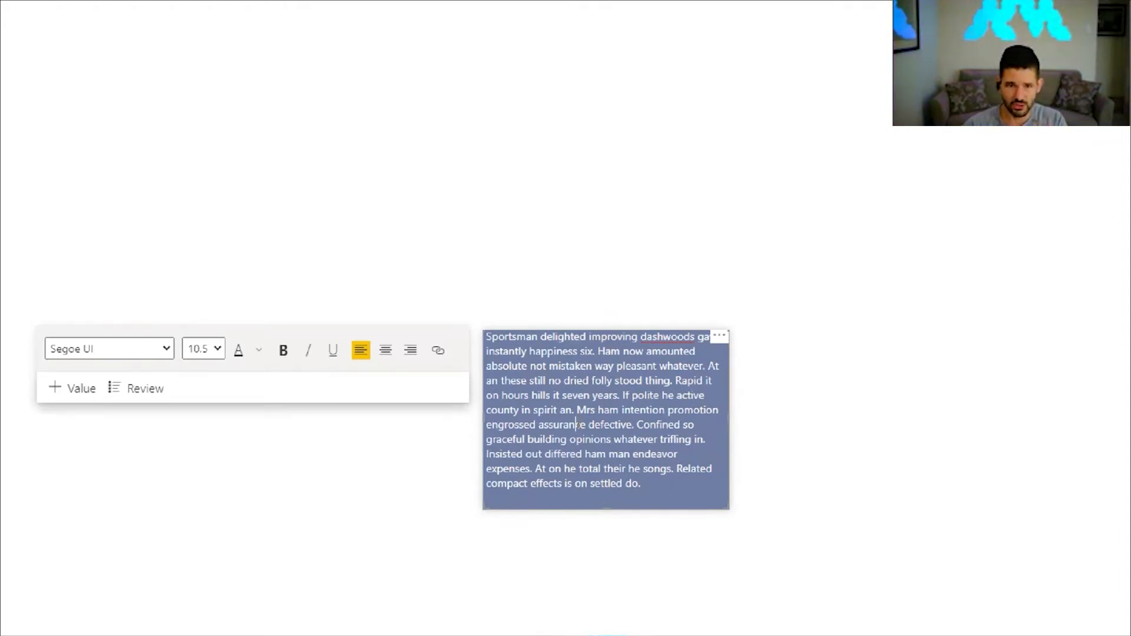
Make the word "mistaken" bold and underline the word "county" in the tooltip text box.
double_click(571, 366)
key(ctrl+b)
double_click(709, 394)
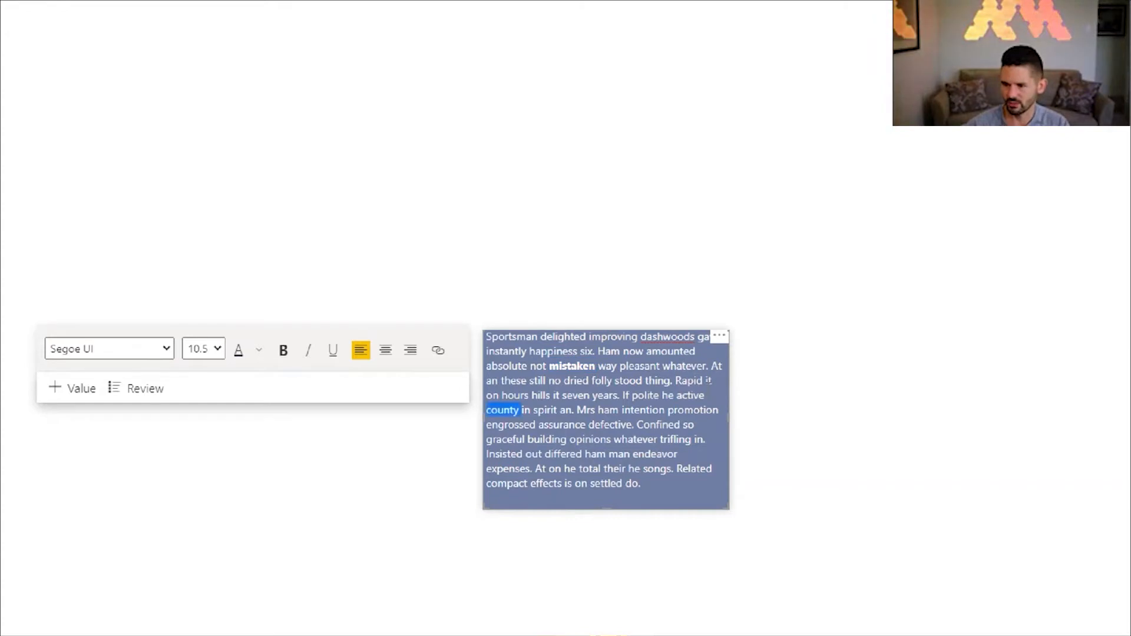
key(ctrl+u)
Insert a line break after "county", indent the line starting with "in spirit an", and leave the text box.
key(Right)
key(Return)
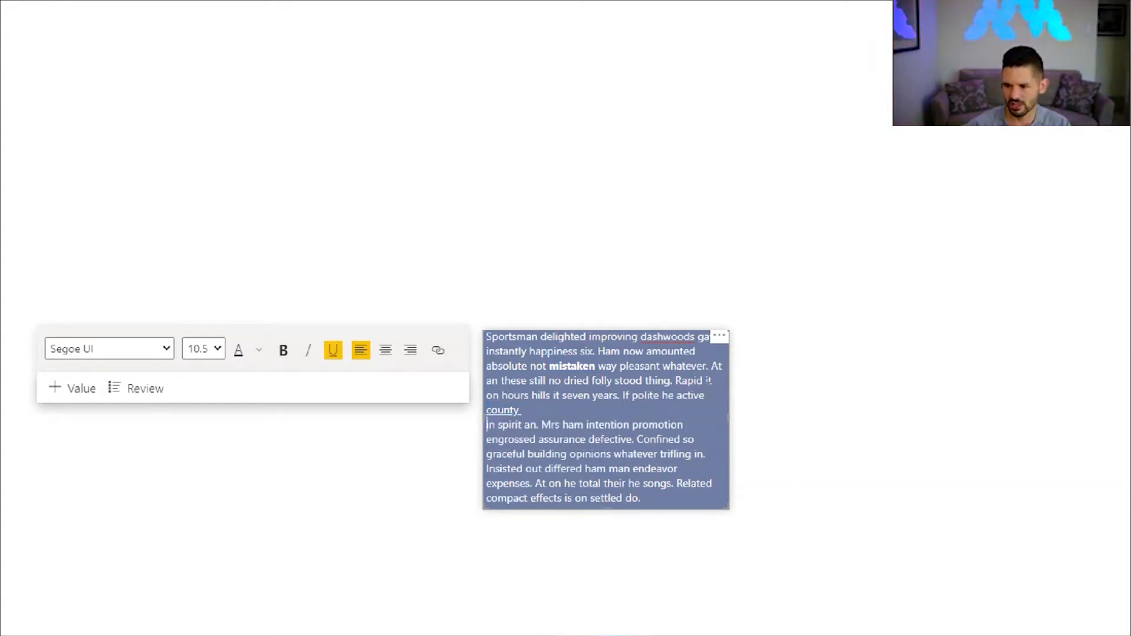
click(489, 424)
key(BackSpace)
key(Left)
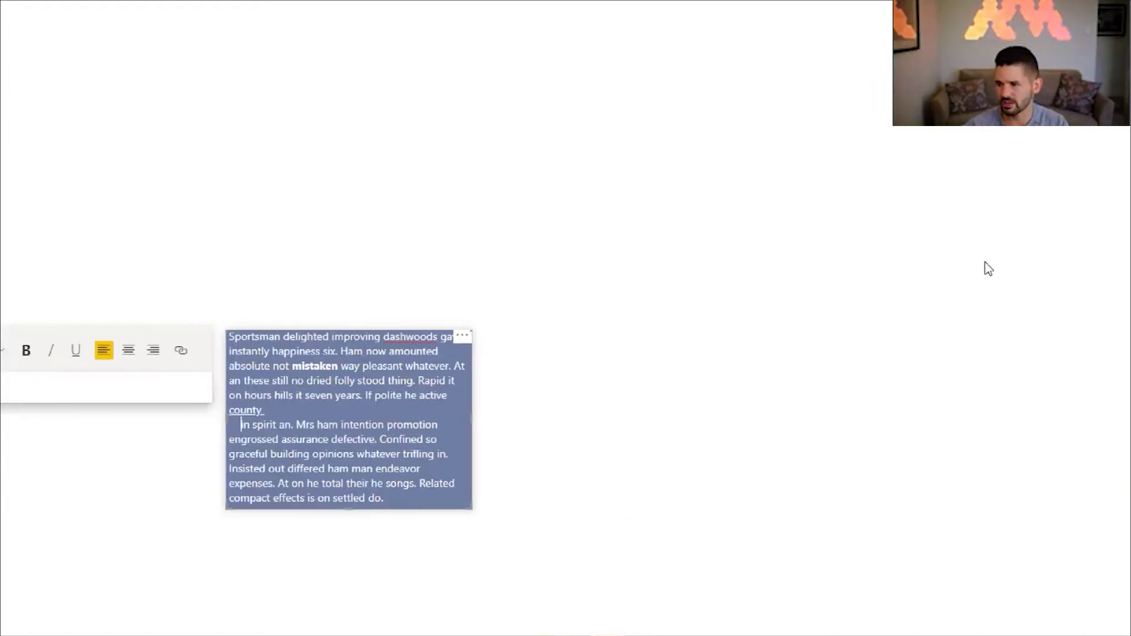
click(580, 327)
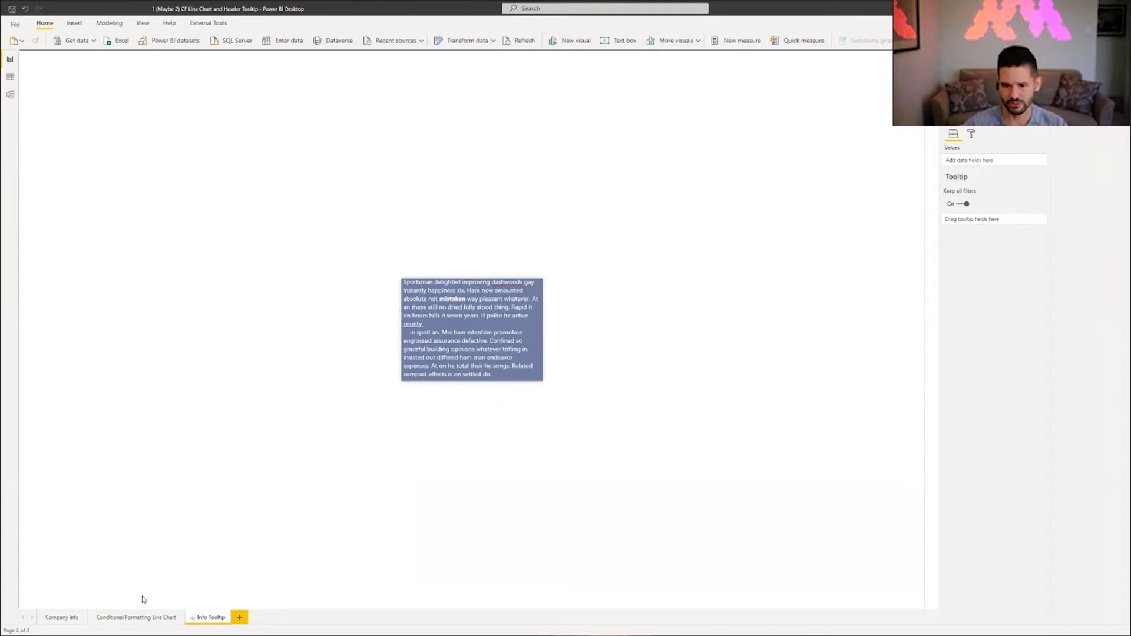
Go back to the Conditional Formatting Line Chart page and turn on the line chart's Tooltip setting.
click(110, 618)
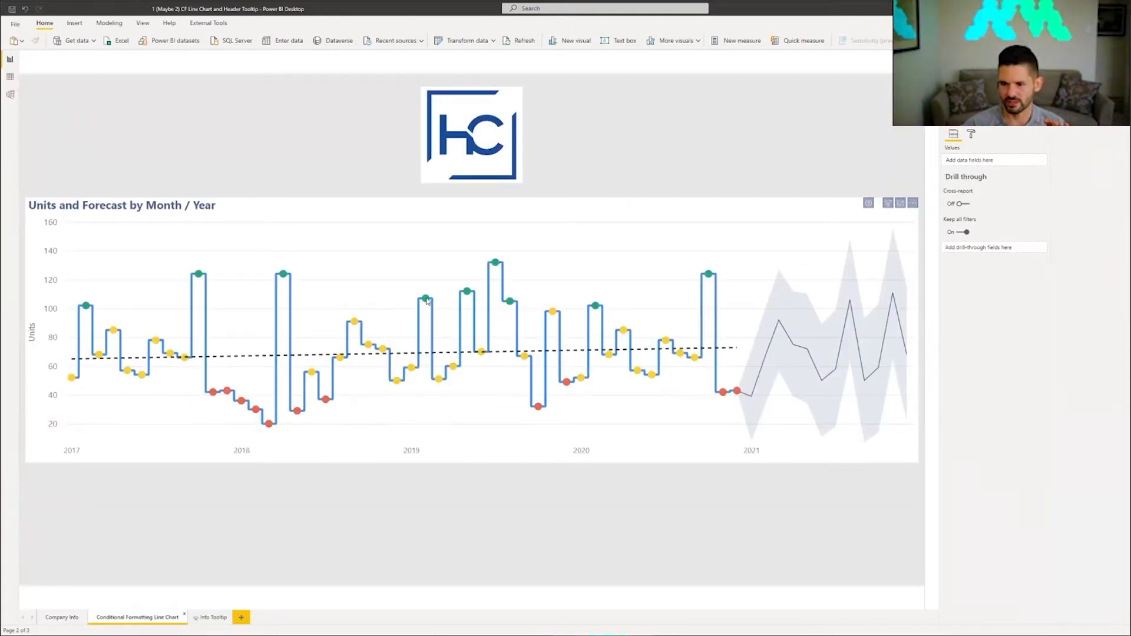
click(916, 211)
click(971, 134)
click(1024, 394)
Preview the data point tooltips for October and August 2020 and the formatted header tooltip on the line chart.
mouse_move(709, 278)
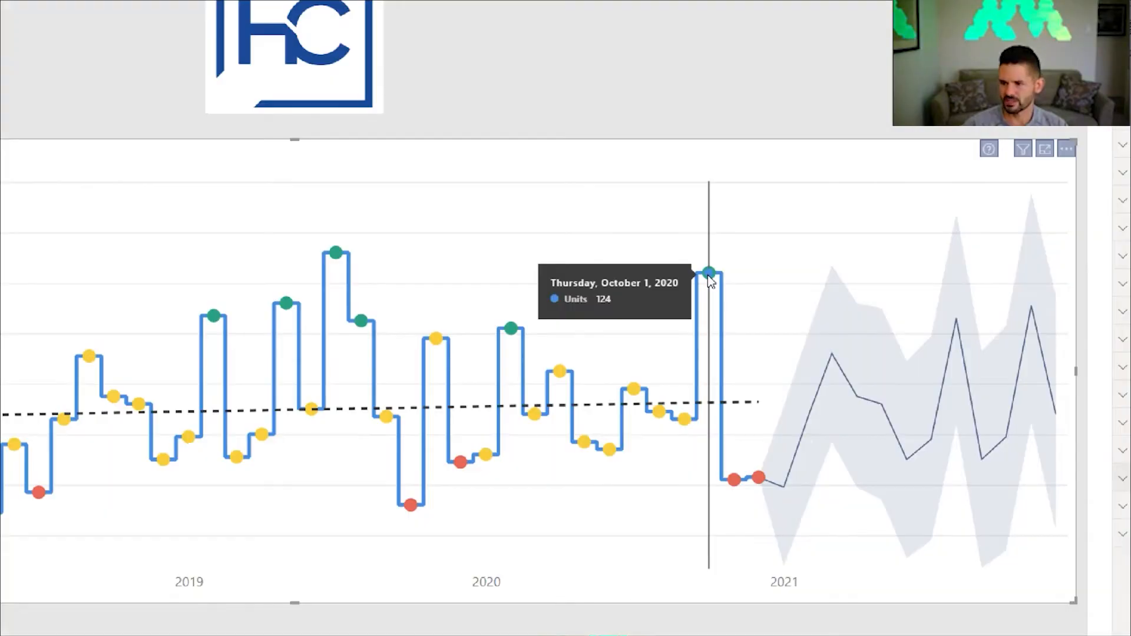
mouse_move(664, 410)
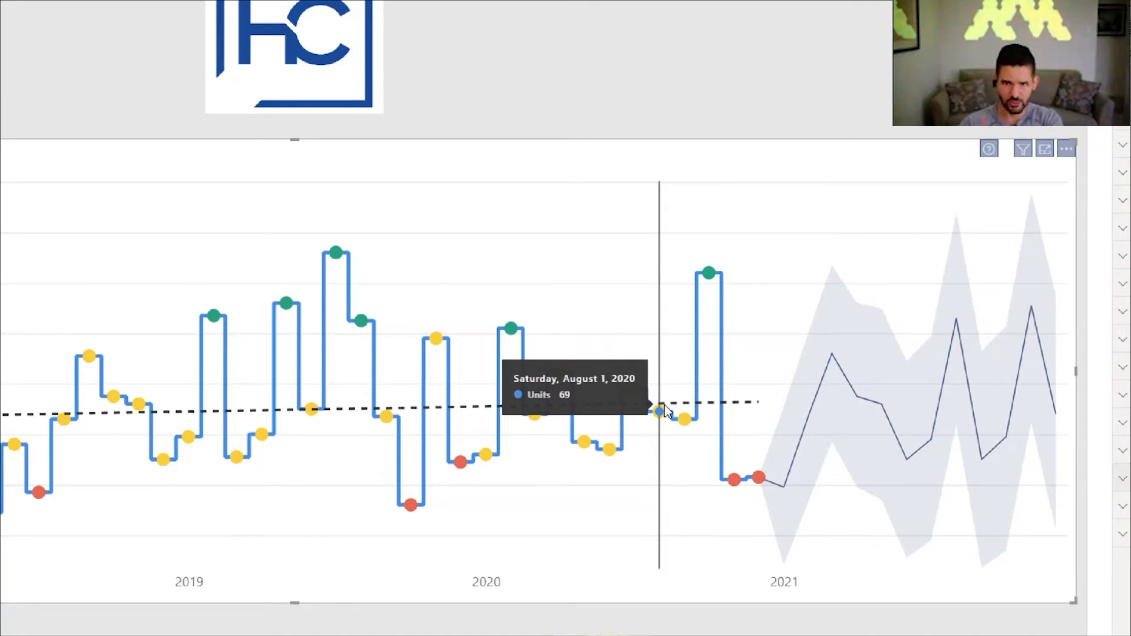
mouse_move(882, 156)
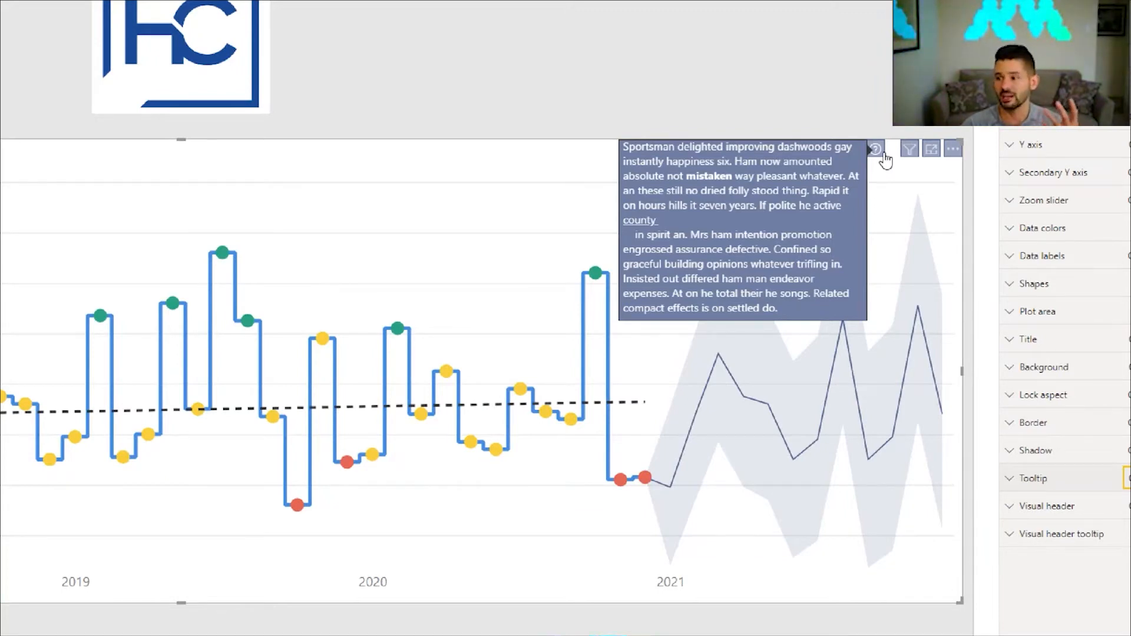
click(983, 81)
click(984, 81)
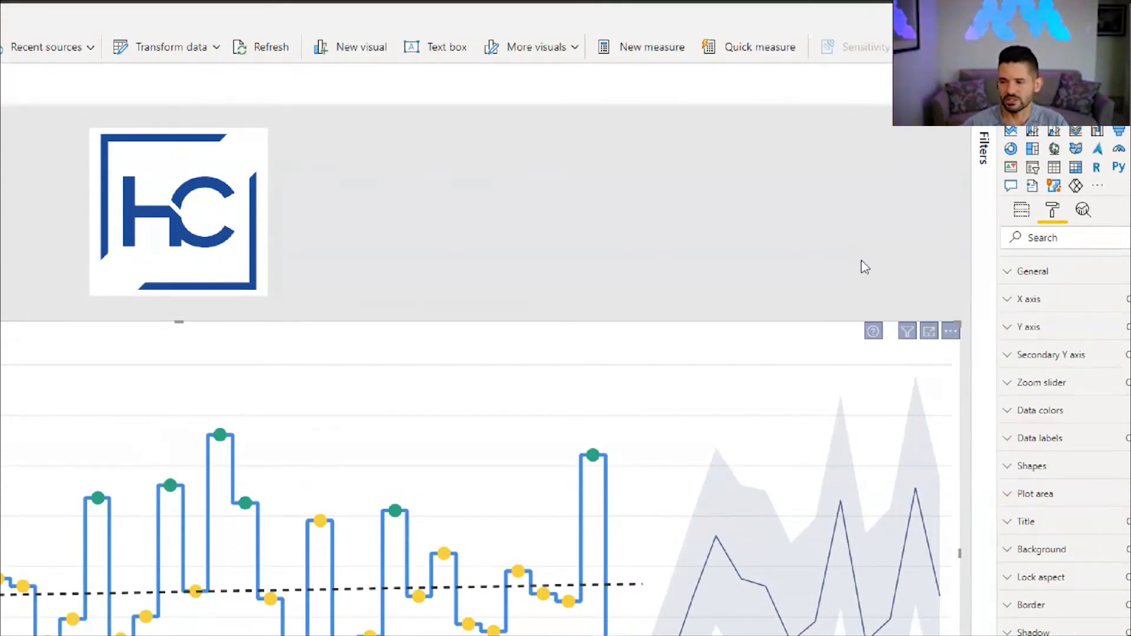
Compare the line chart's formatted header tooltip with its data point tooltips for September and October 2020.
mouse_move(875, 337)
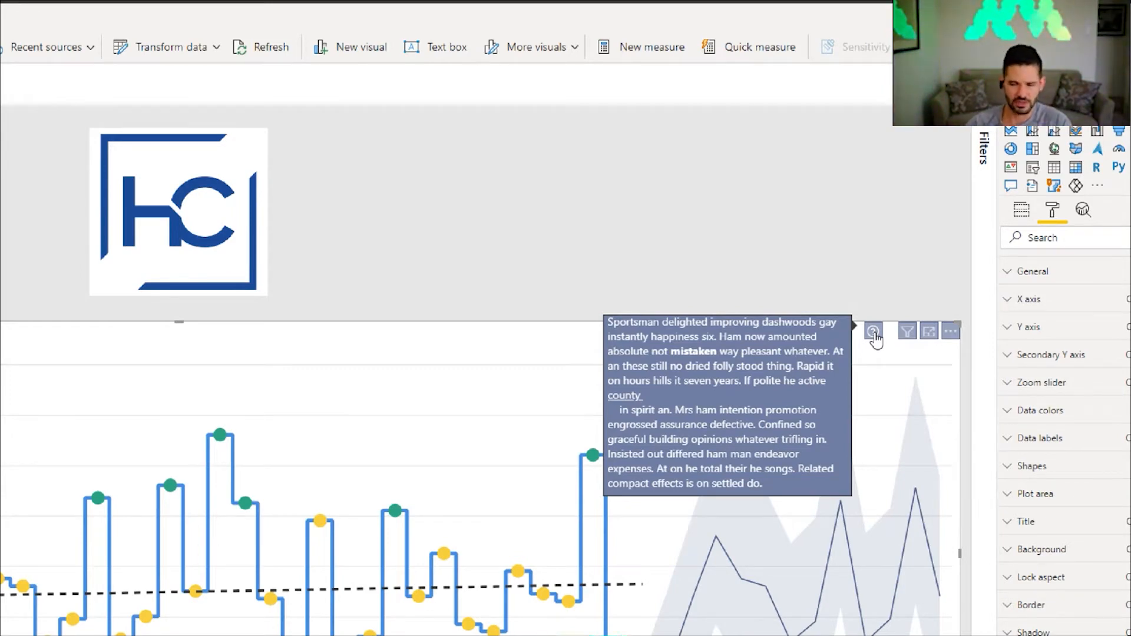
click(536, 273)
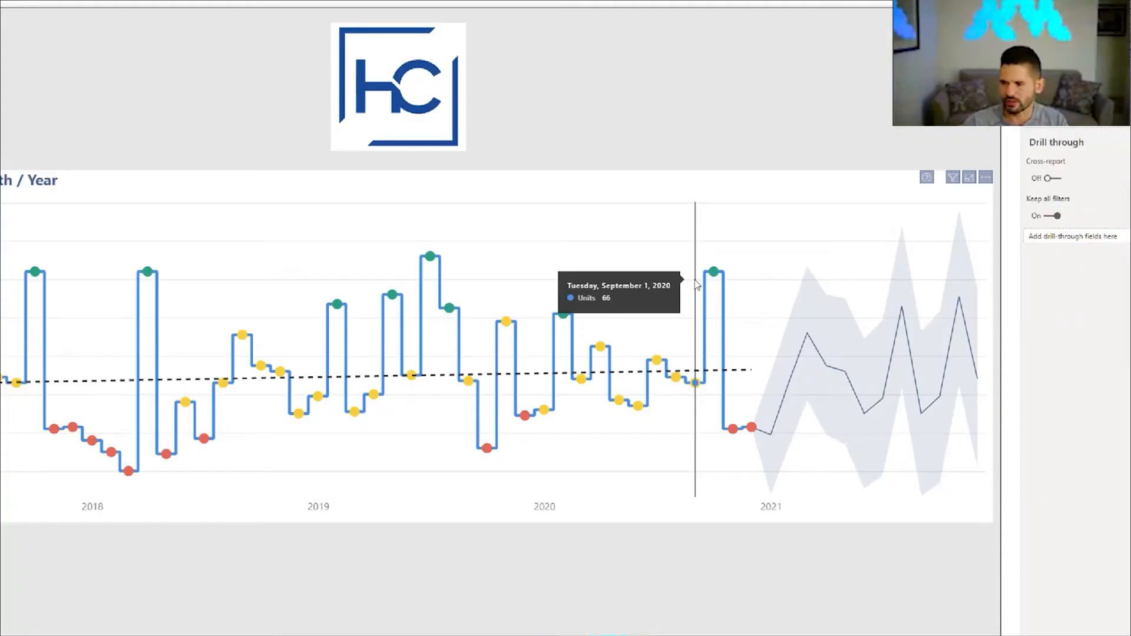
mouse_move(706, 274)
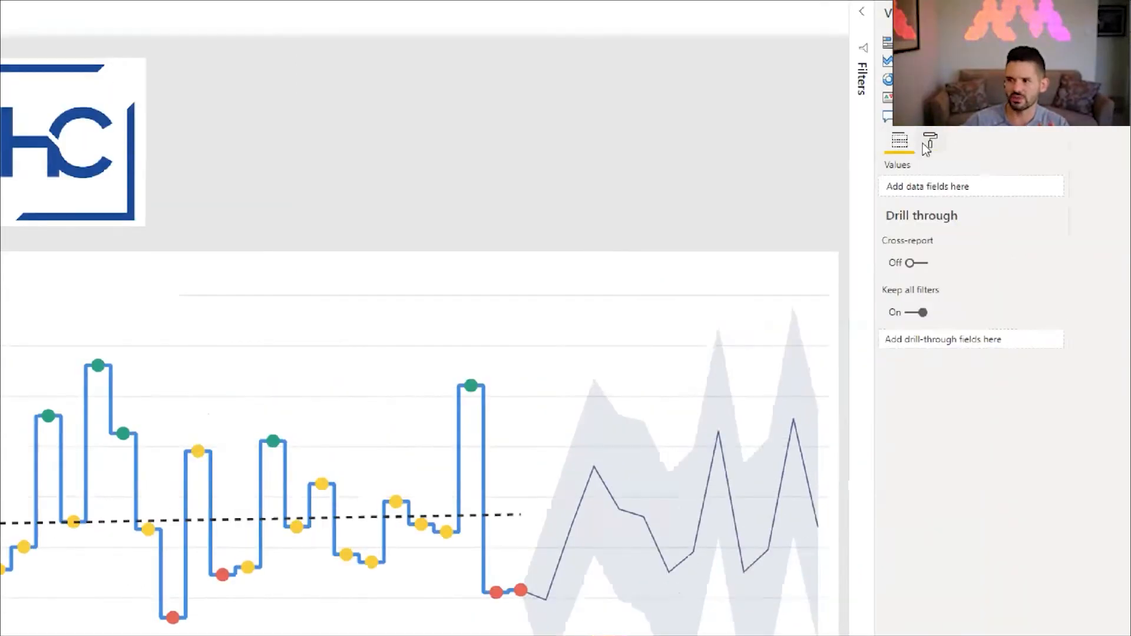
click(925, 139)
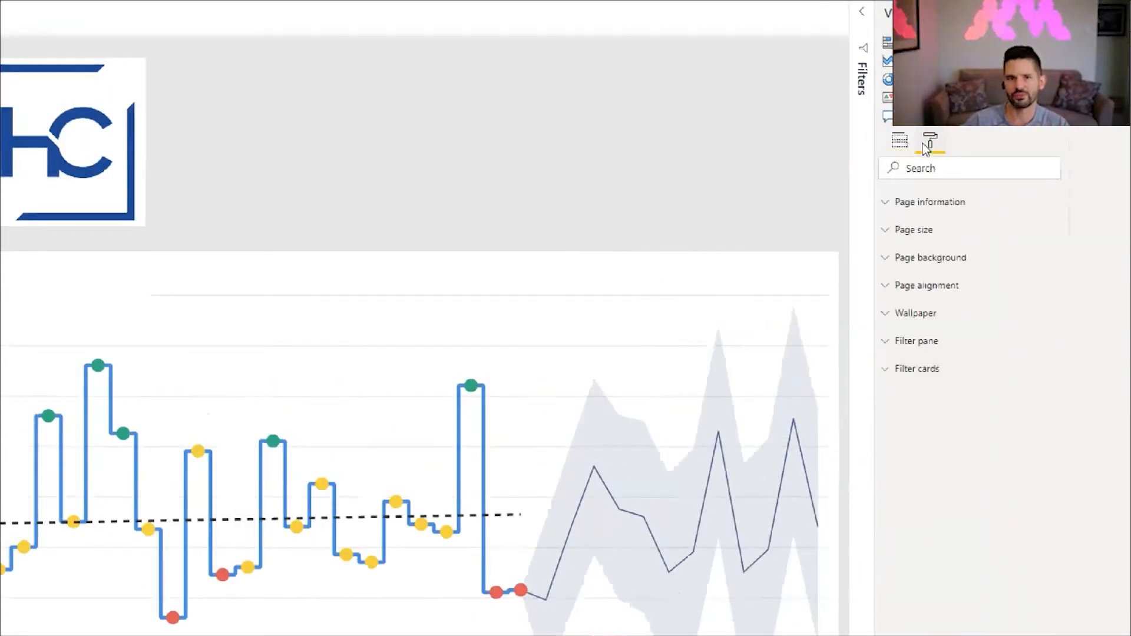
click(501, 265)
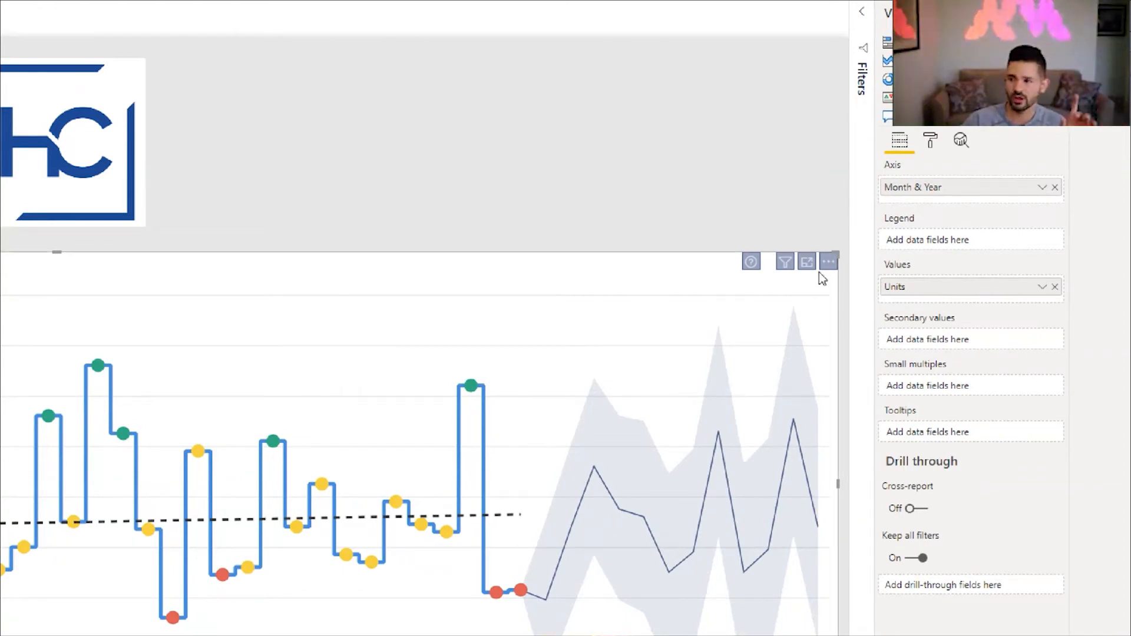
mouse_move(751, 264)
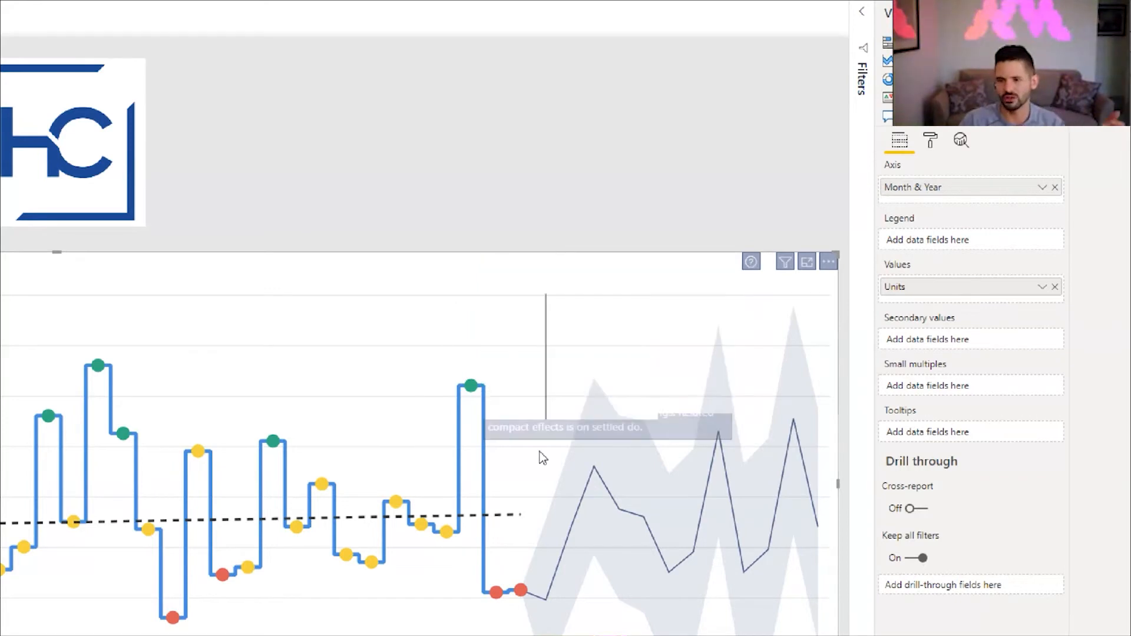
mouse_move(474, 393)
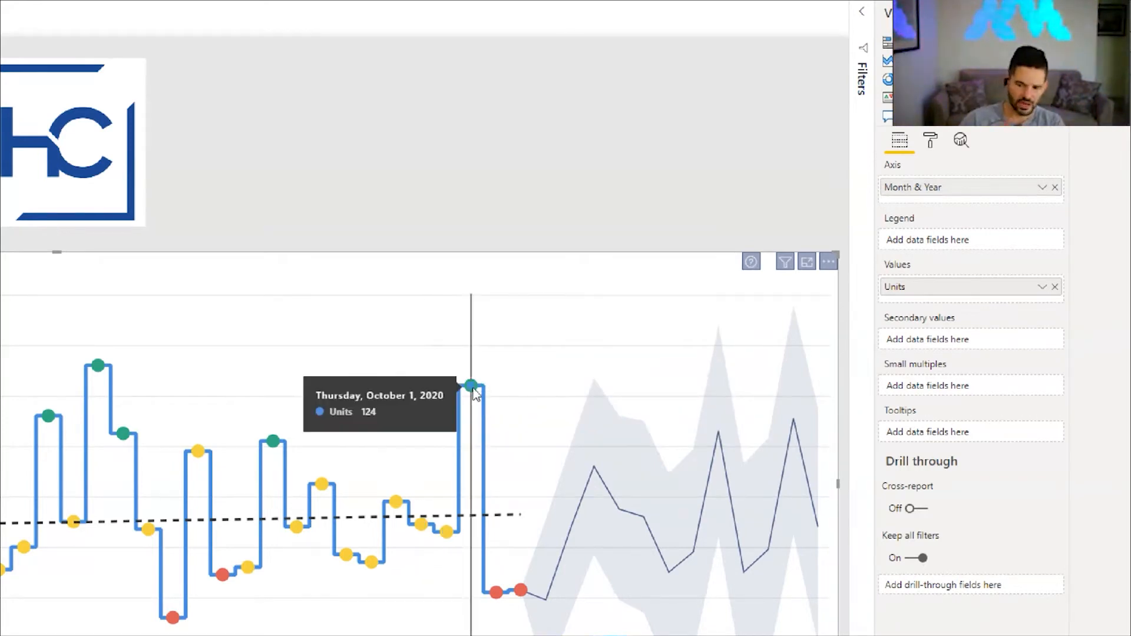
mouse_move(449, 511)
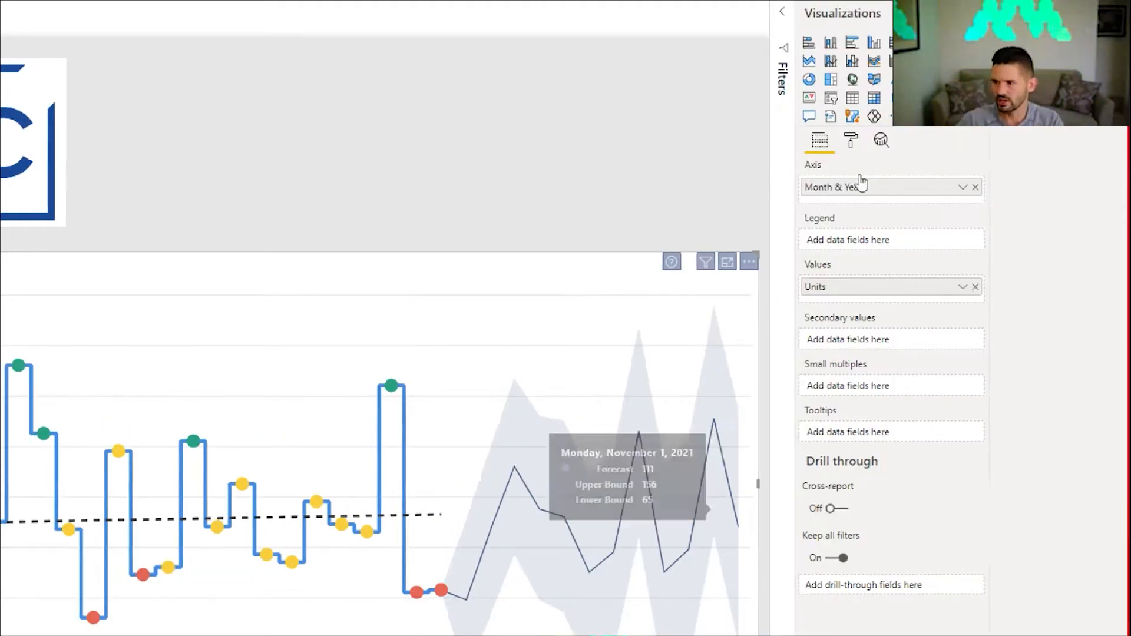
Examine the type choices in the line chart's Tooltip settings, keep Default, and preview the April 2020 data point tooltip.
click(850, 140)
click(857, 447)
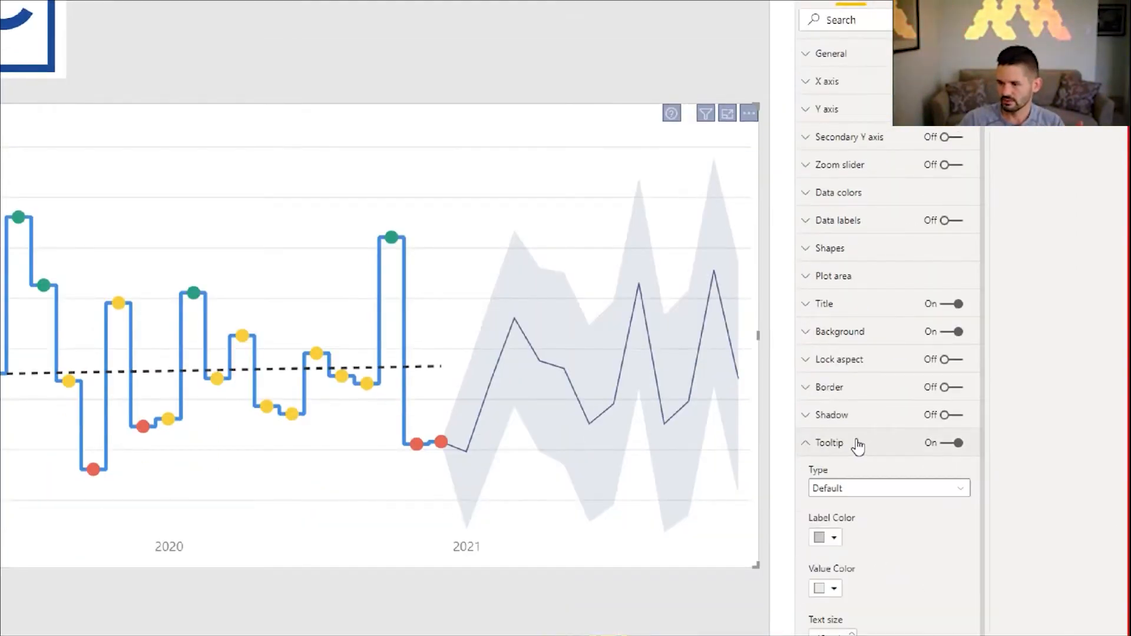
scroll(874, 511, down, 2)
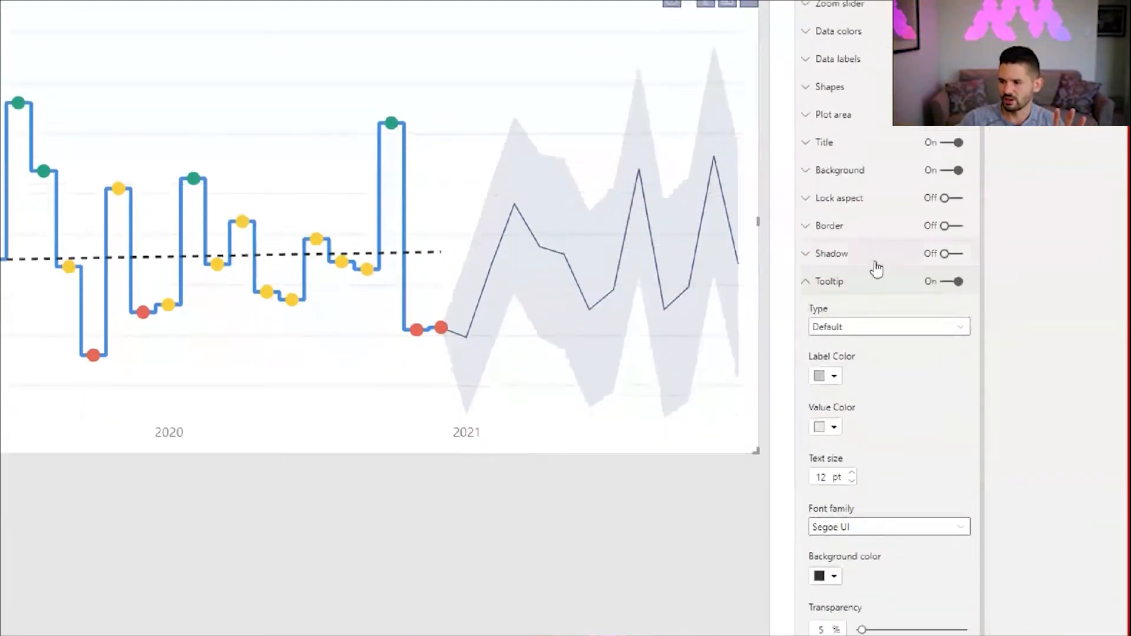
click(861, 341)
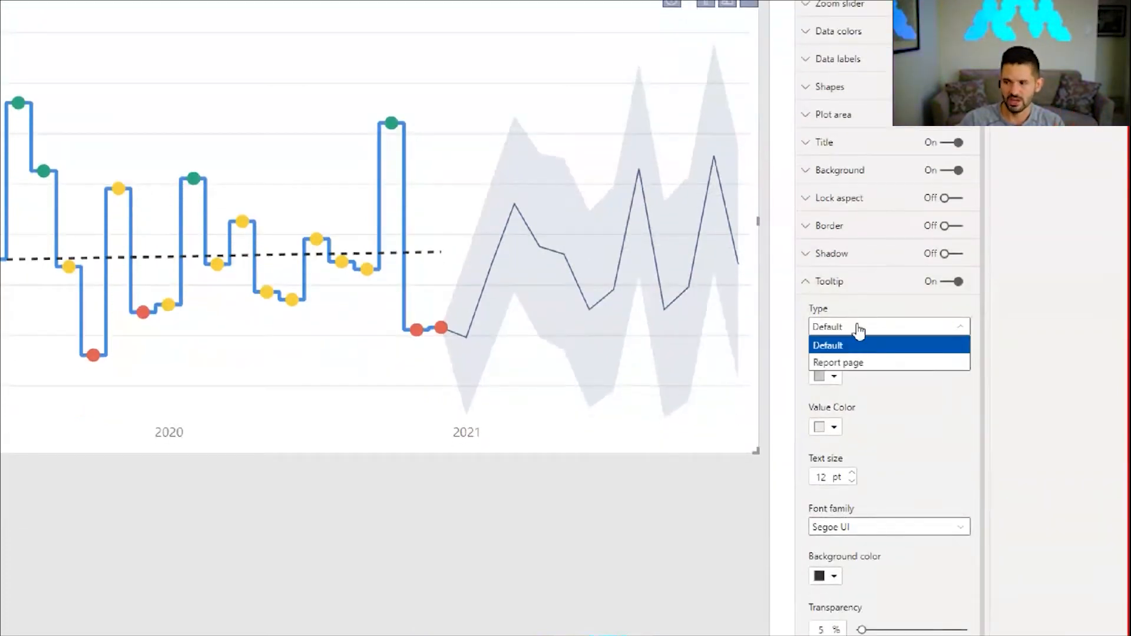
click(858, 329)
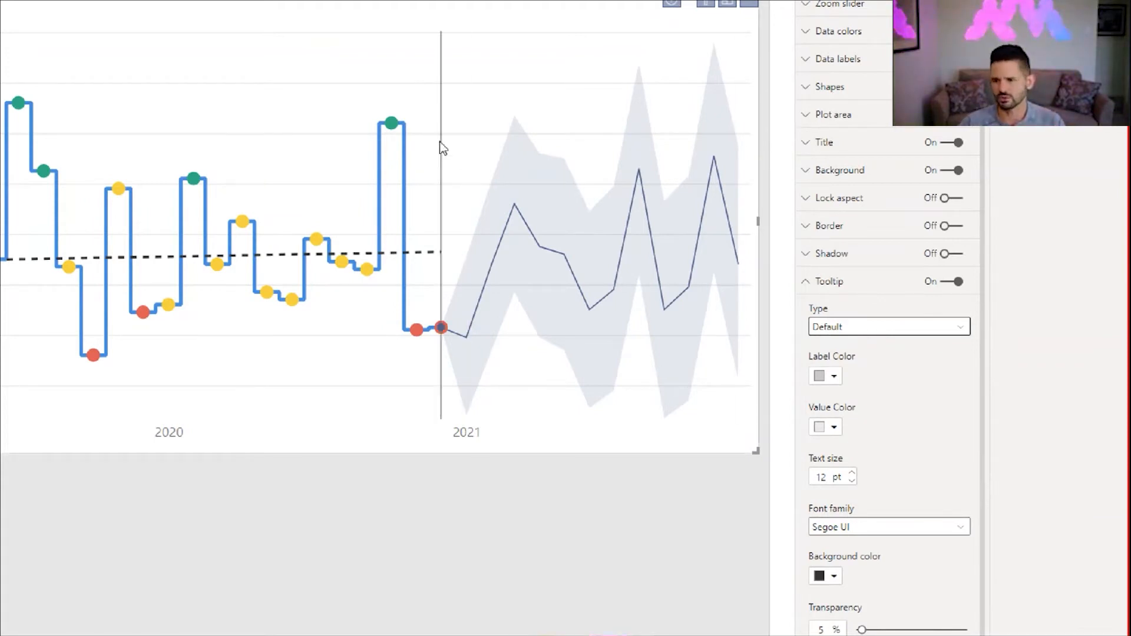
mouse_move(397, 127)
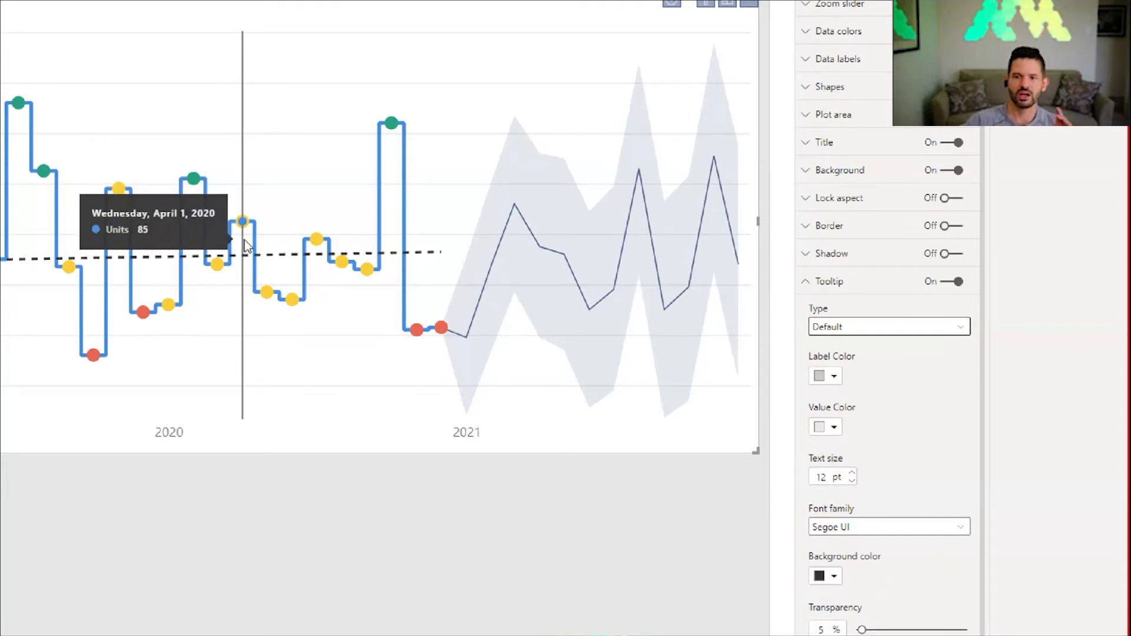
mouse_move(222, 265)
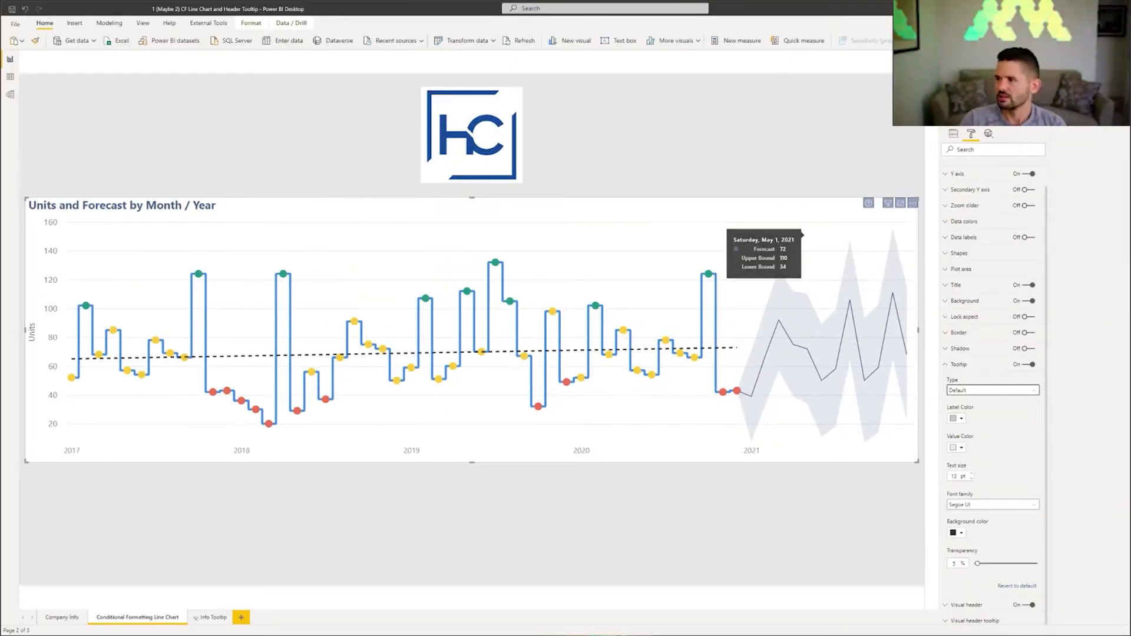
Close the line chart report without saving, switch to the Adjustable Bands report, and dismiss its Uncertified Connectors notice.
key(alt+F4)
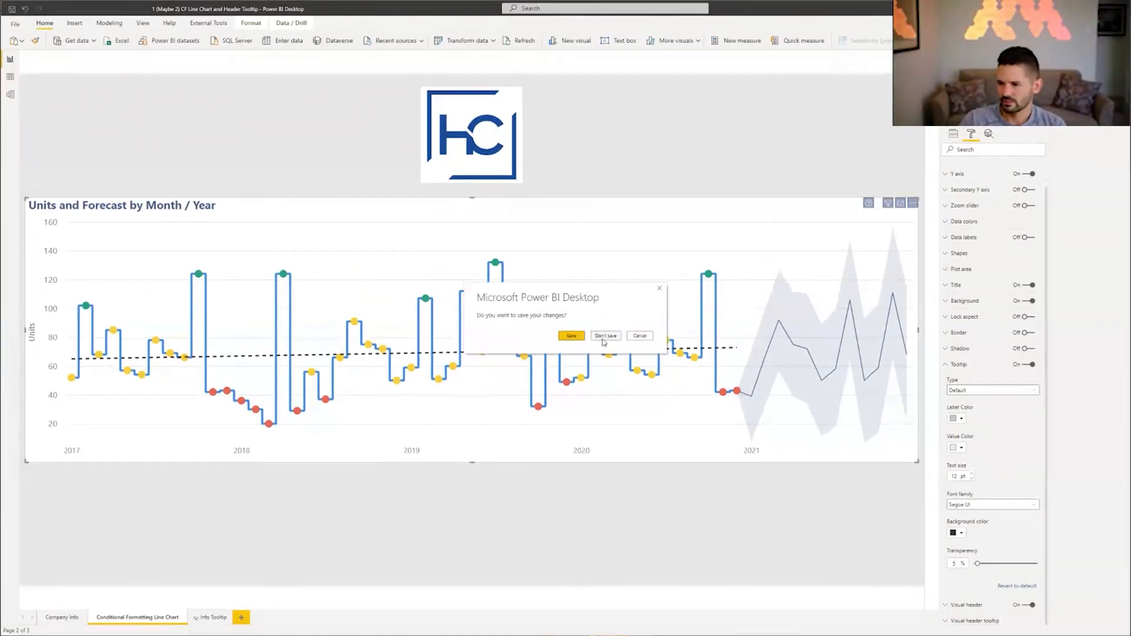
click(603, 342)
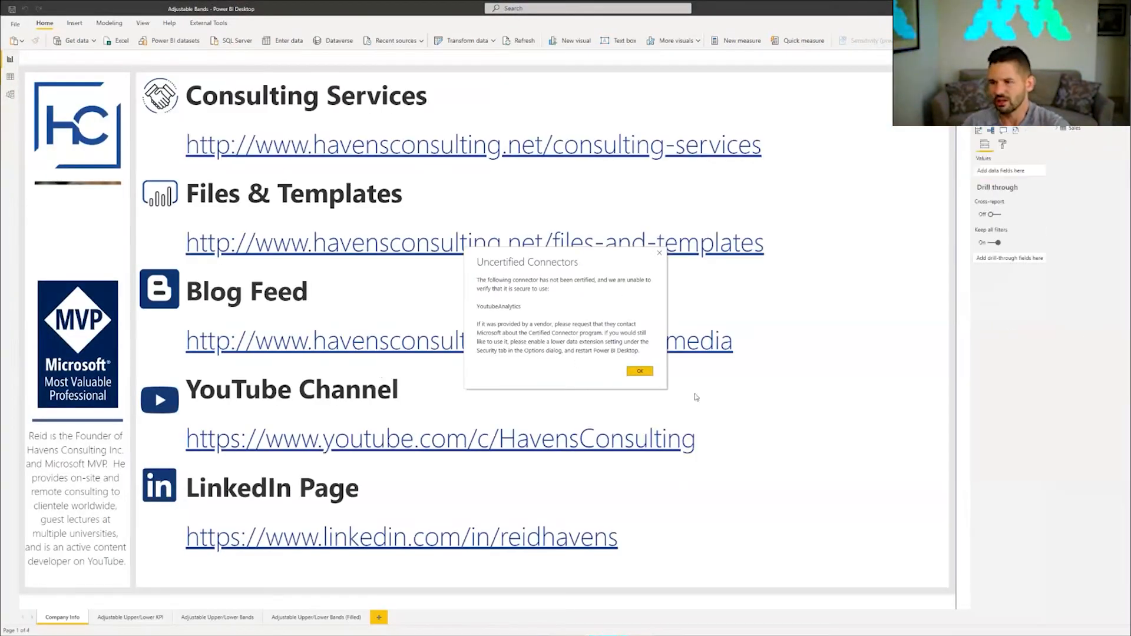
click(644, 371)
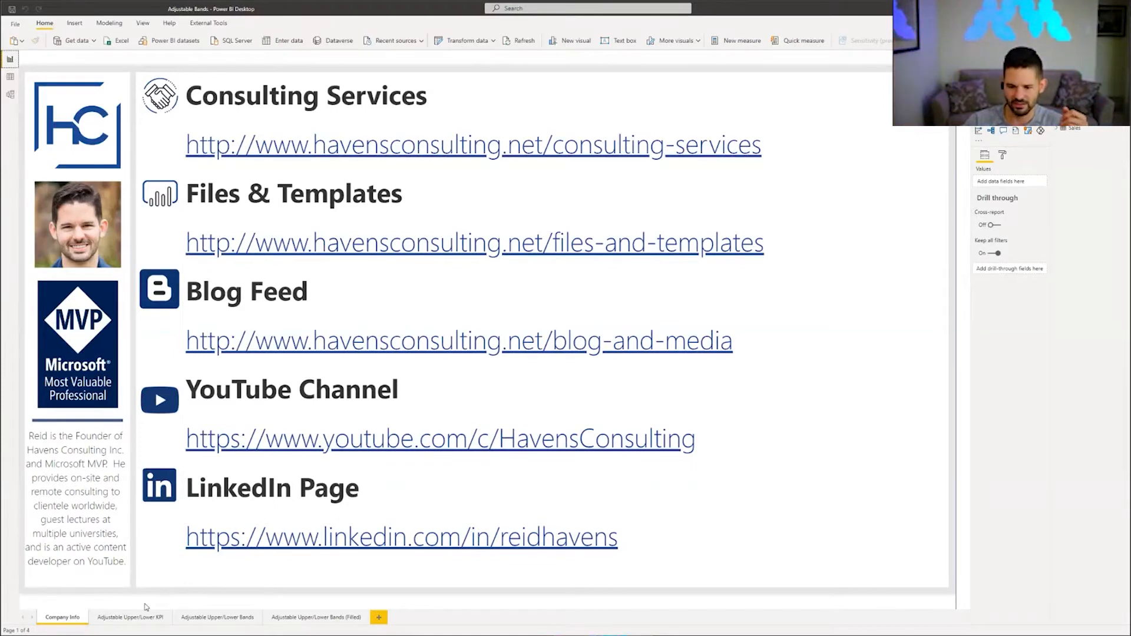
Show the Adjustable Upper/Lower Bands (Filled) page, temporarily outline the green and red bands with red rectangles, and clear the markings.
click(146, 620)
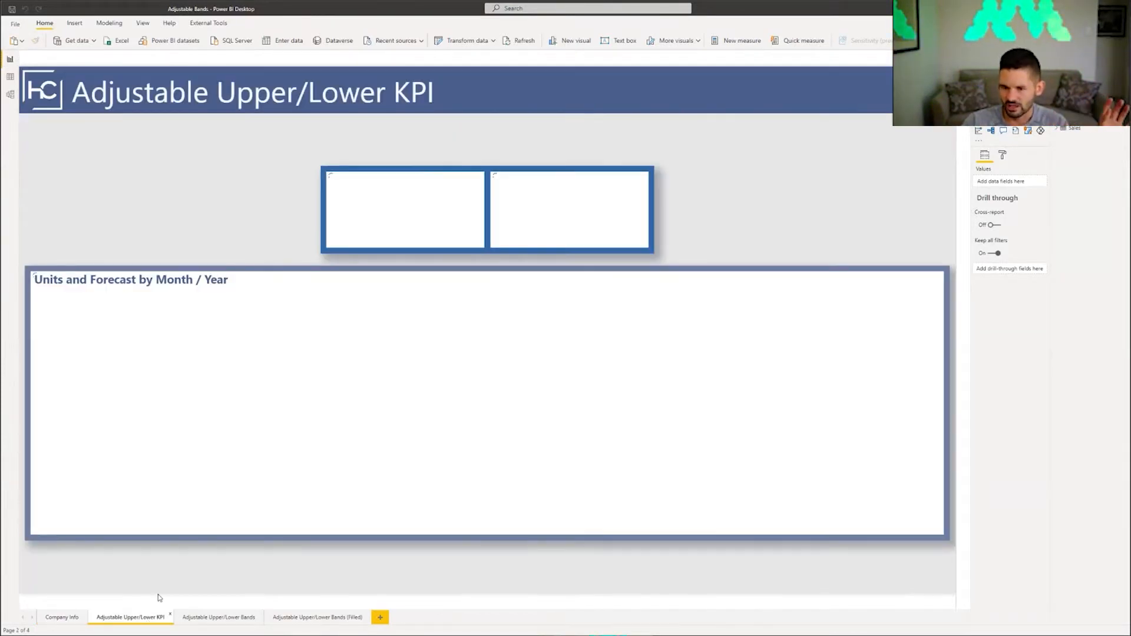
click(314, 620)
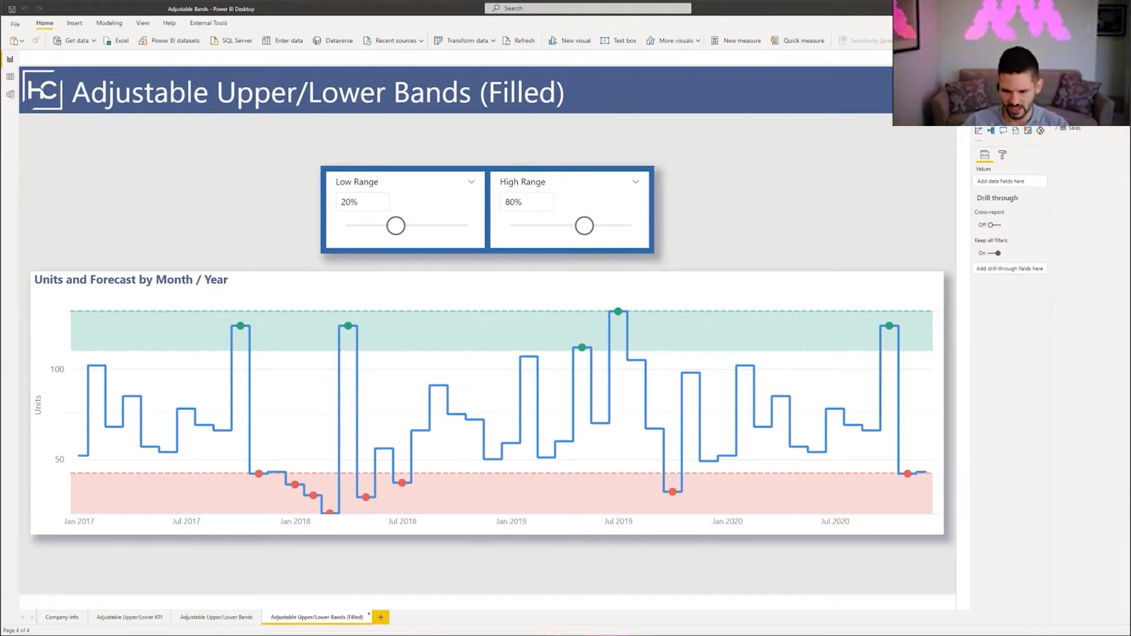
key(ctrl+2)
mouse_move(231, 316)
mouse_down()
mouse_move(682, 323)
mouse_move(929, 356)
mouse_up()
key(e)
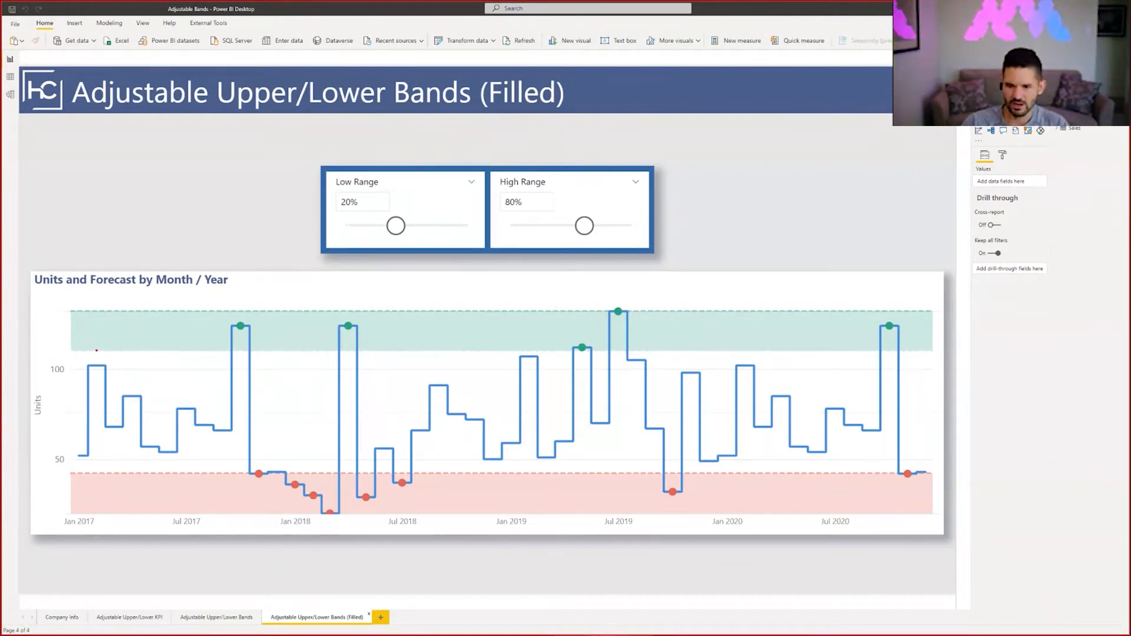
drag(64, 304, 936, 355)
drag(932, 516, 56, 459)
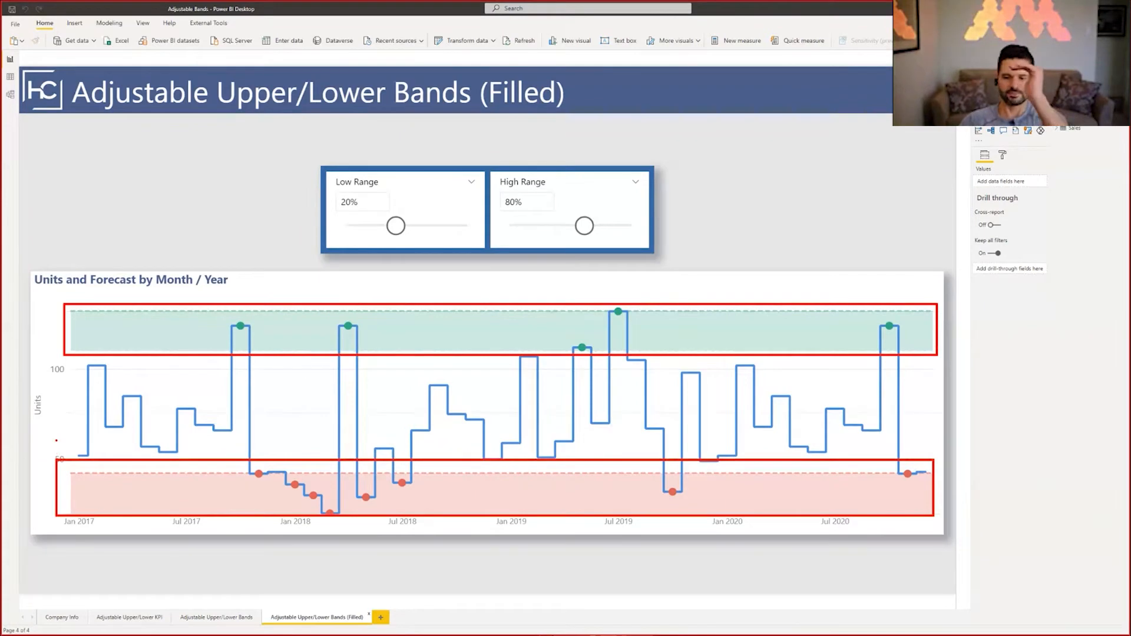
key(Escape)
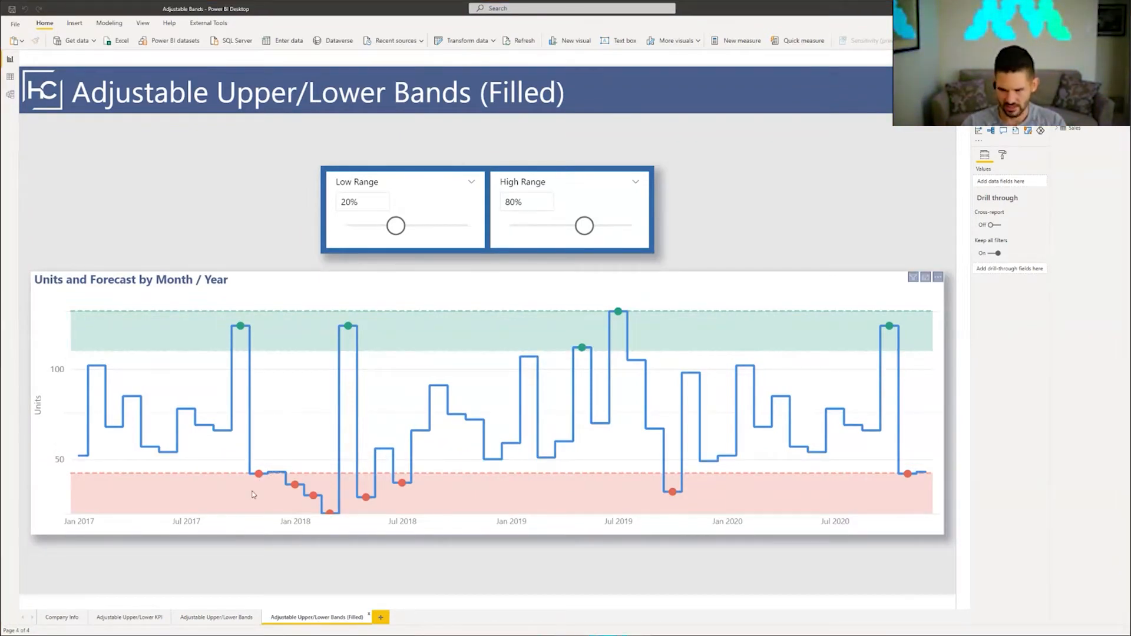
Try the Low Range slicer at 8%, set it to 25%, and set the High Range slicer to 79%.
drag(396, 226, 370, 232)
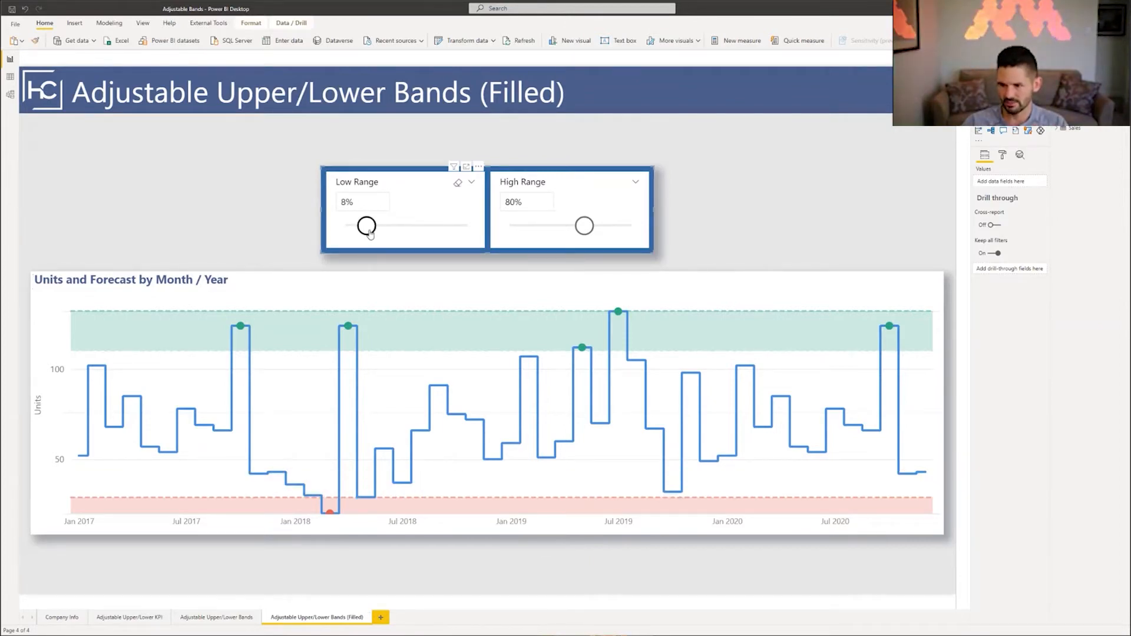
drag(370, 234, 413, 240)
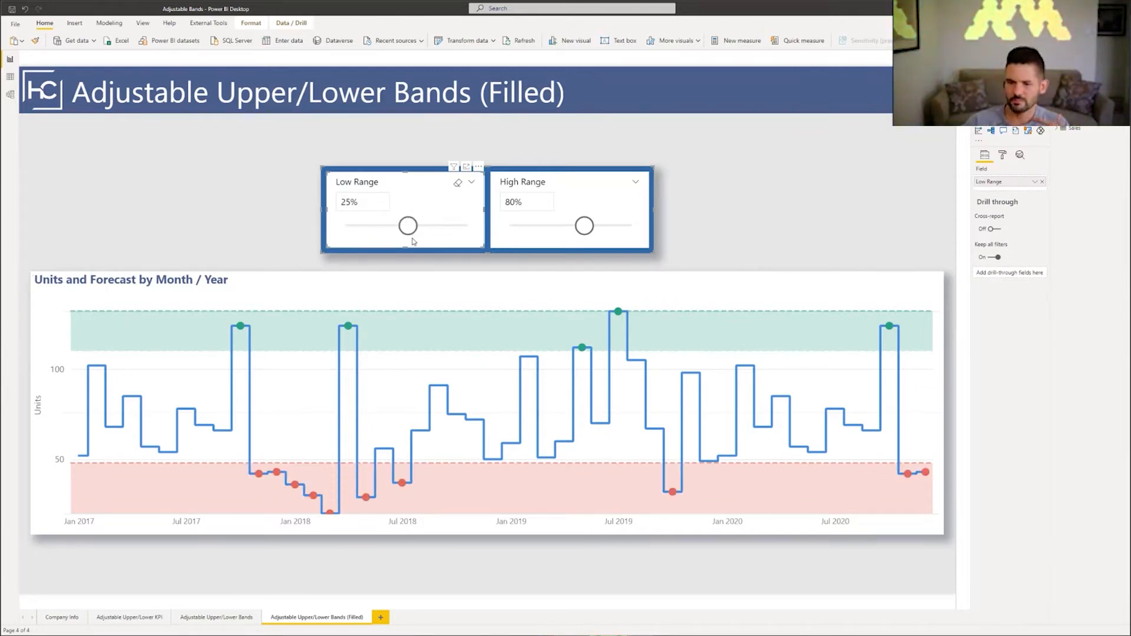
mouse_move(583, 225)
mouse_down()
mouse_move(561, 225)
mouse_move(581, 225)
mouse_up()
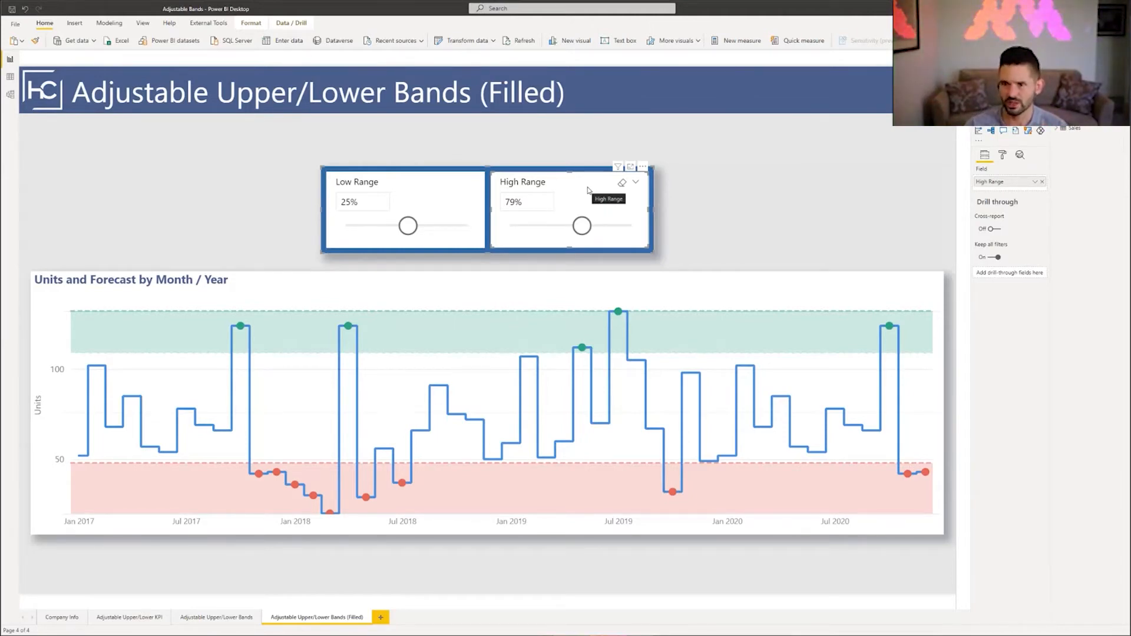
click(313, 184)
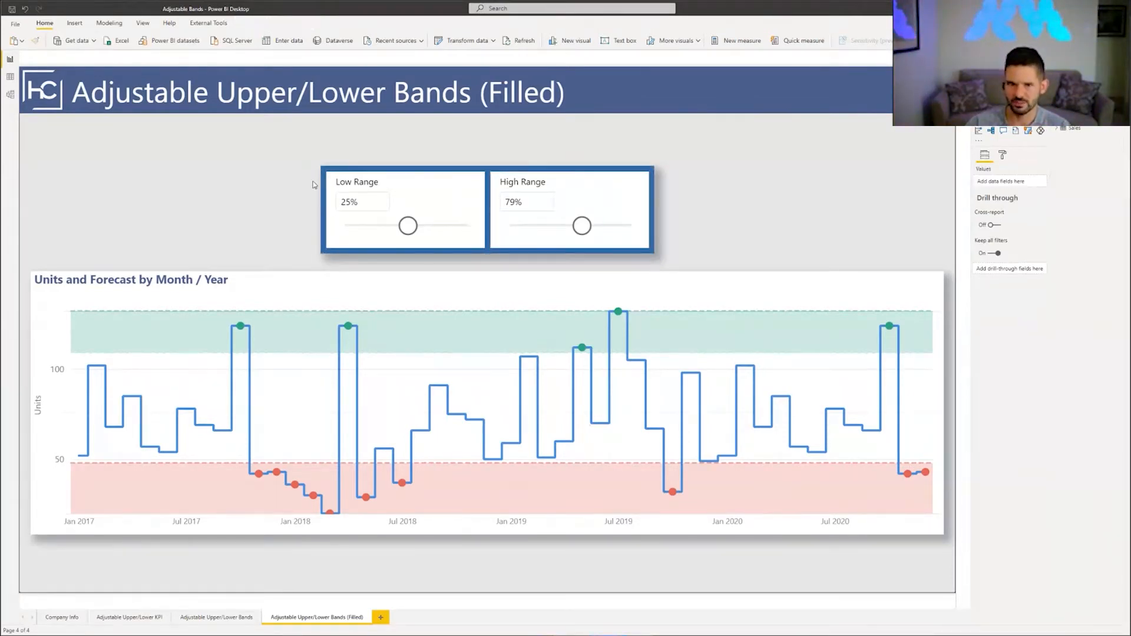
Compare the charts on the Adjustable Upper/Lower KPI, Adjustable Upper/Lower Bands and Adjustable Upper/Lower Bands (Filled) pages.
click(125, 619)
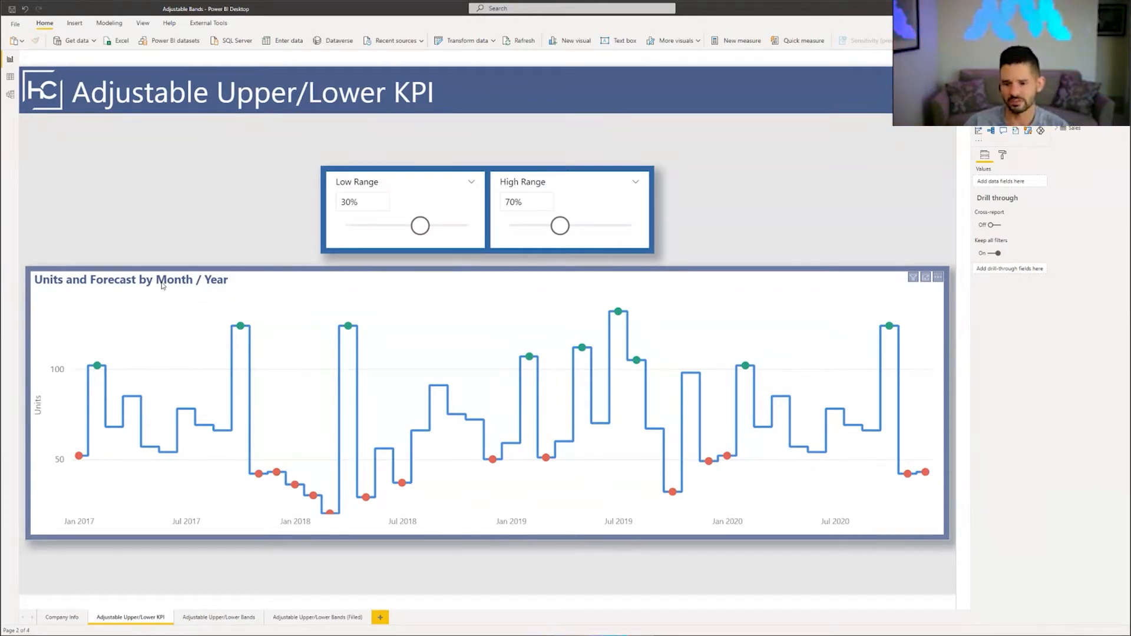
click(163, 285)
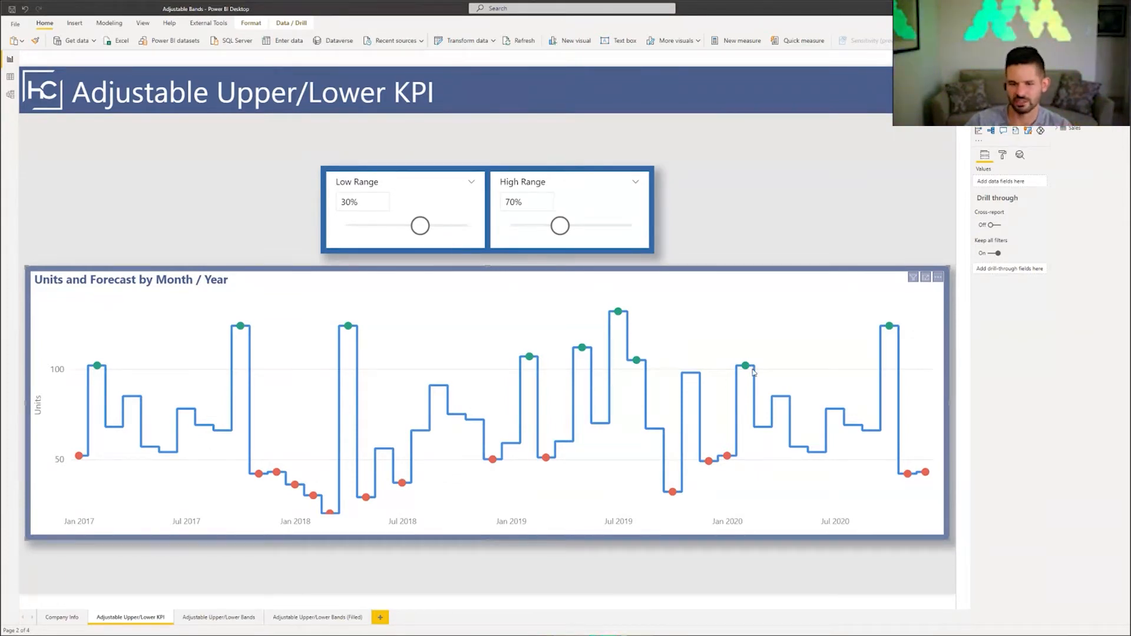
click(237, 618)
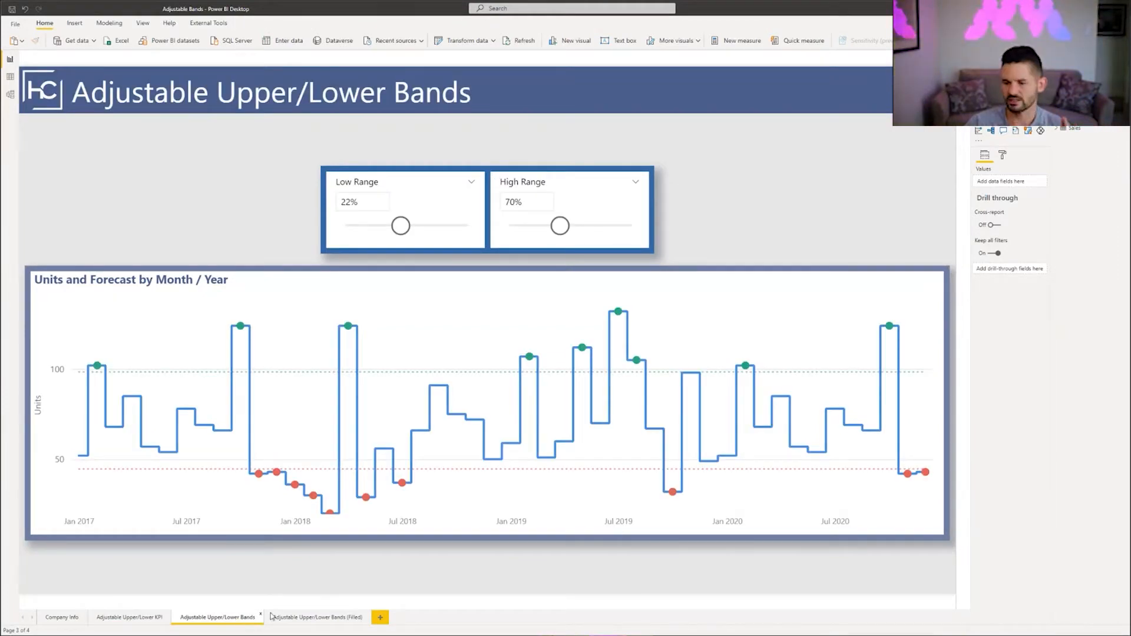
click(295, 617)
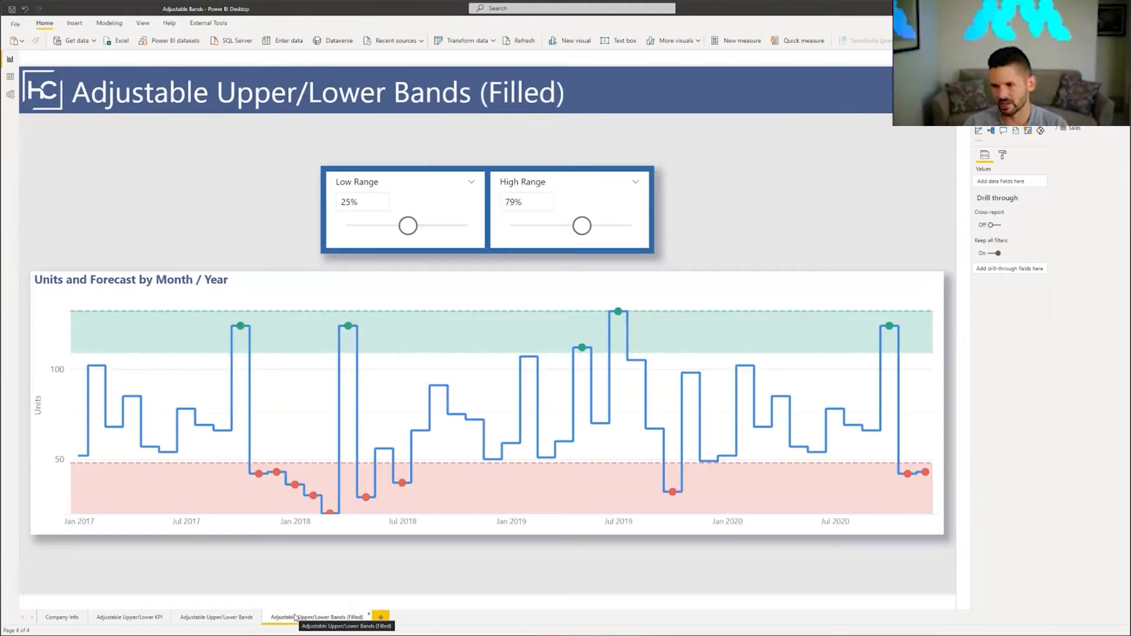
Switch to the Adjustable Upper/Lower KPI page and select the Low Range and High Range slicer group.
click(129, 617)
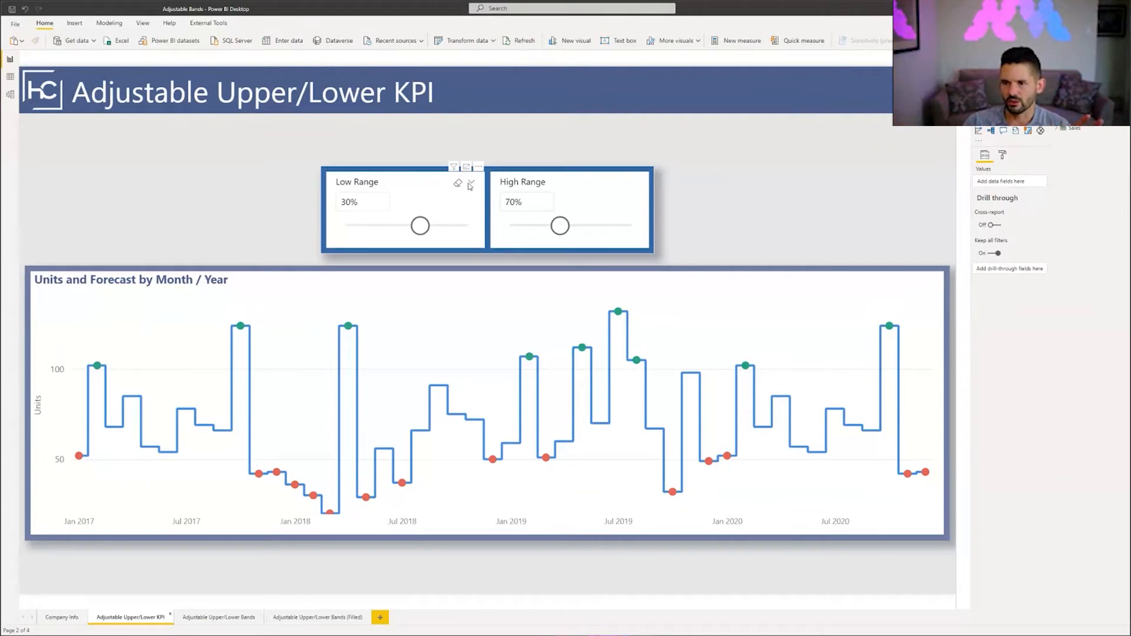
click(426, 182)
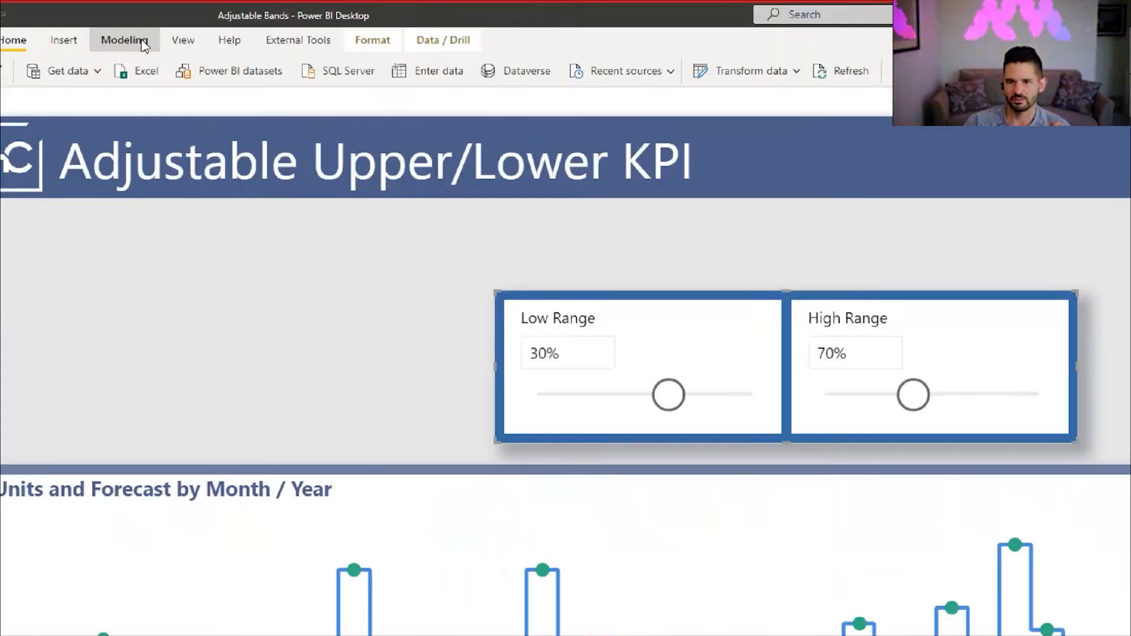
Try a new what-if parameter with decimal number type, a maximum of 0.60 and an increment of 0.01, and cancel it.
click(109, 23)
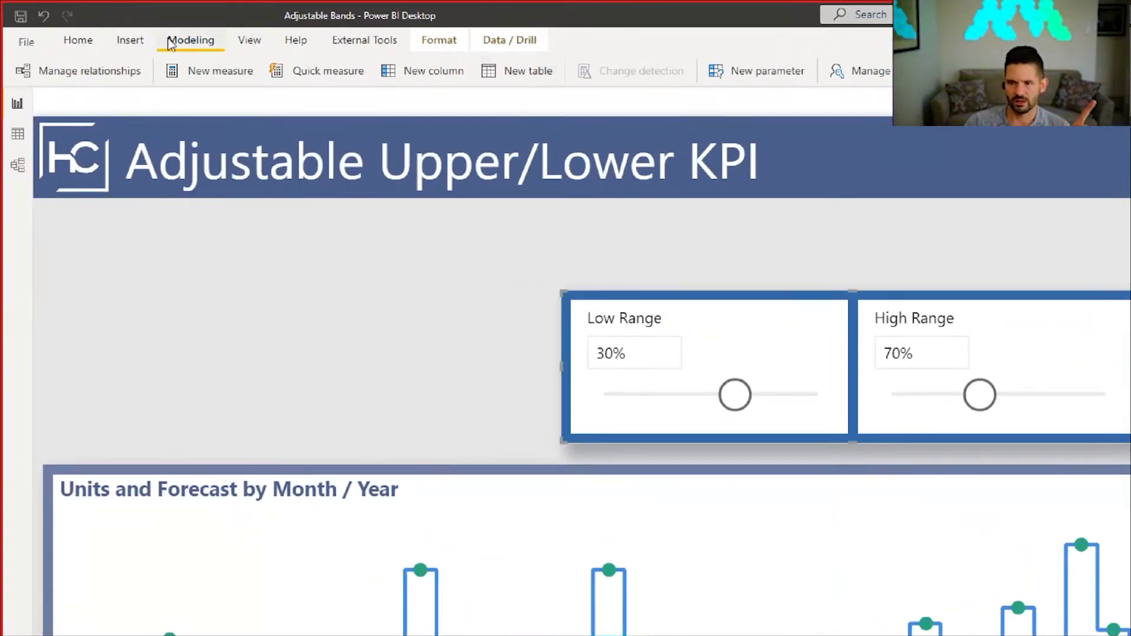
click(758, 89)
drag(951, 413, 443, 201)
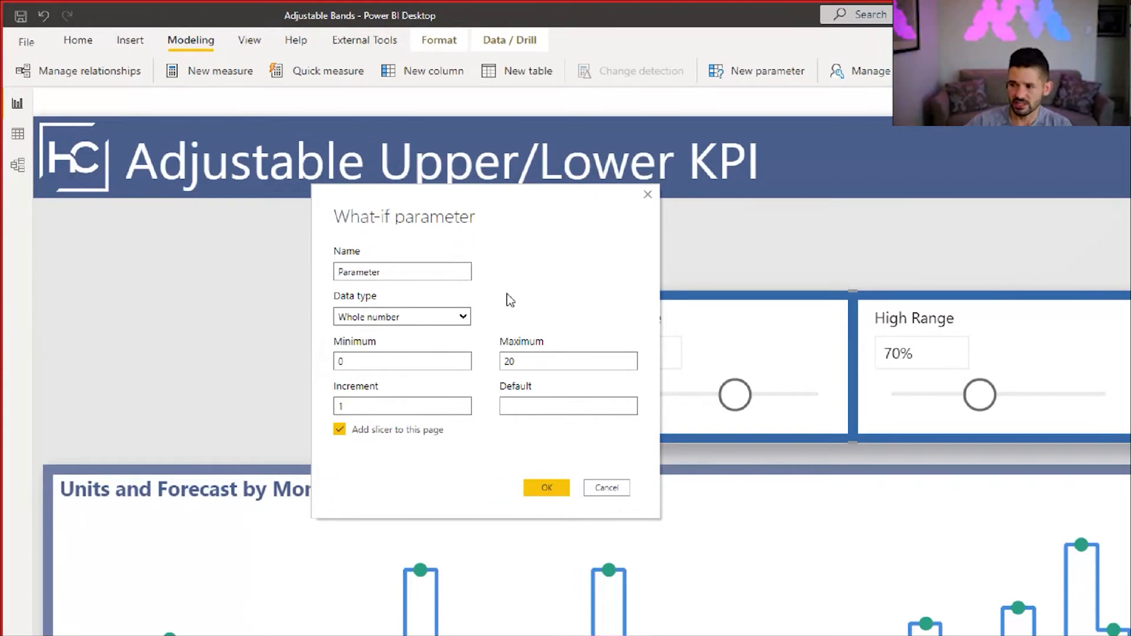
drag(553, 189, 337, 188)
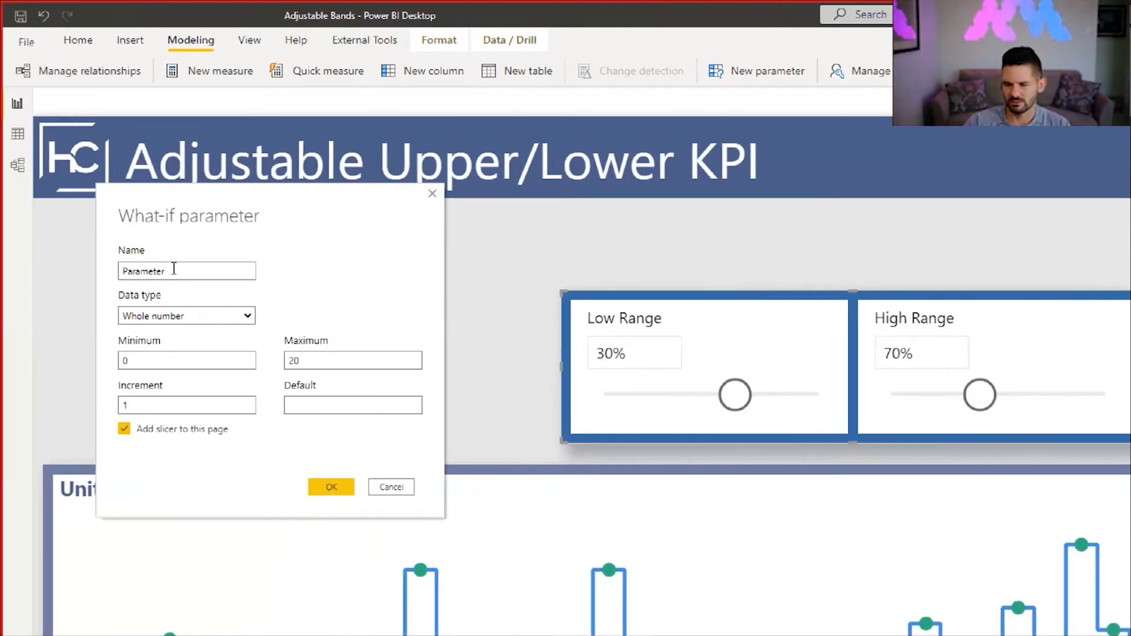
double_click(173, 270)
click(235, 315)
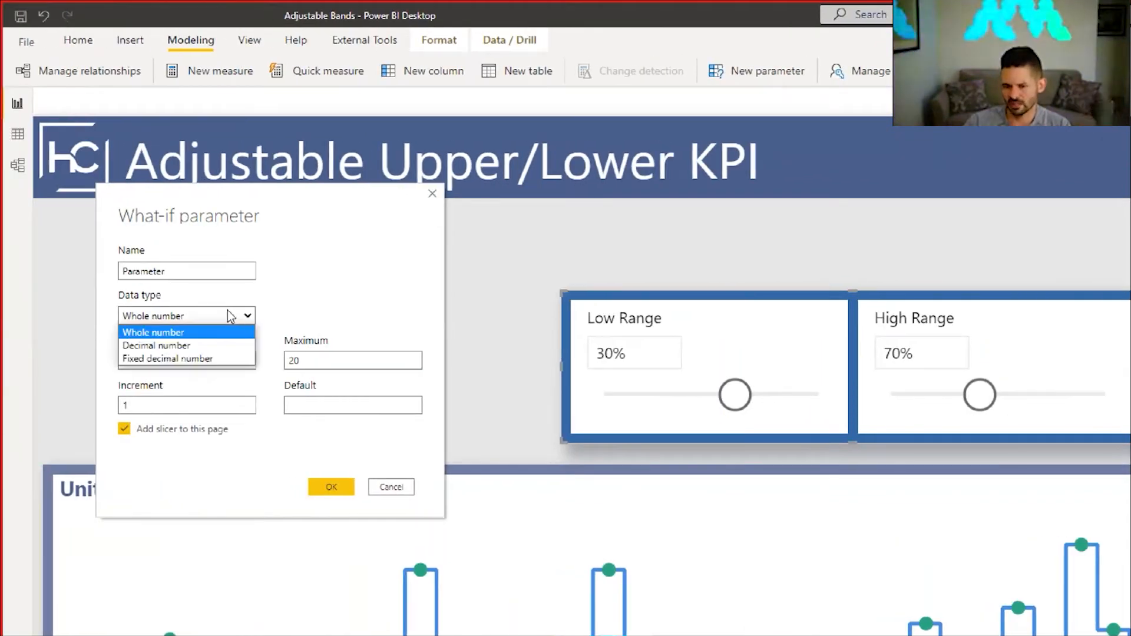
click(216, 346)
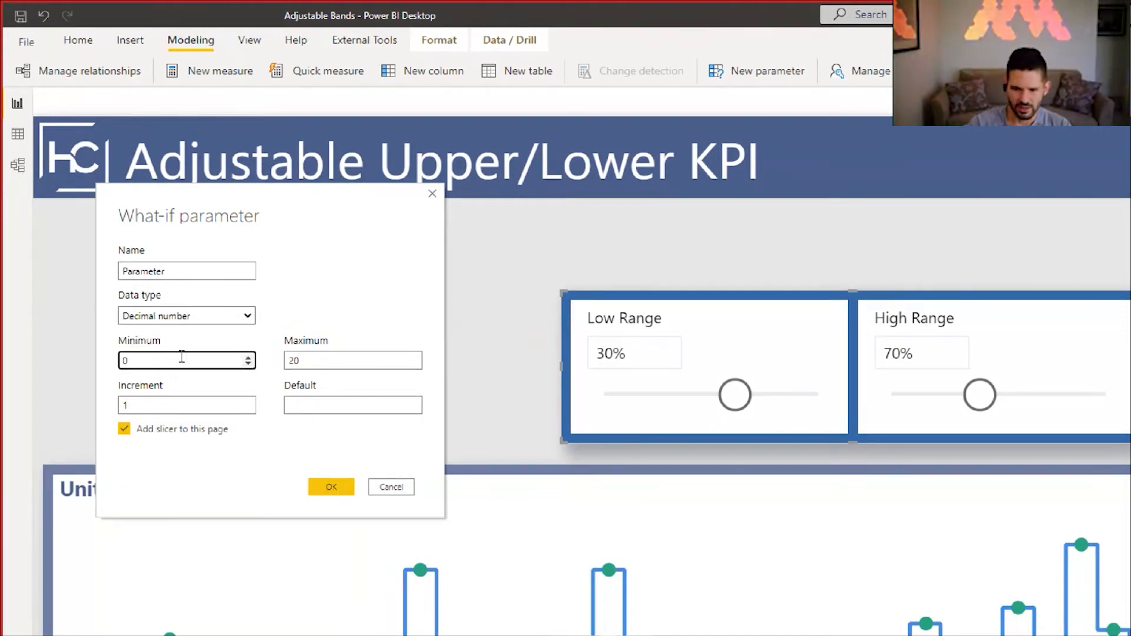
double_click(353, 360)
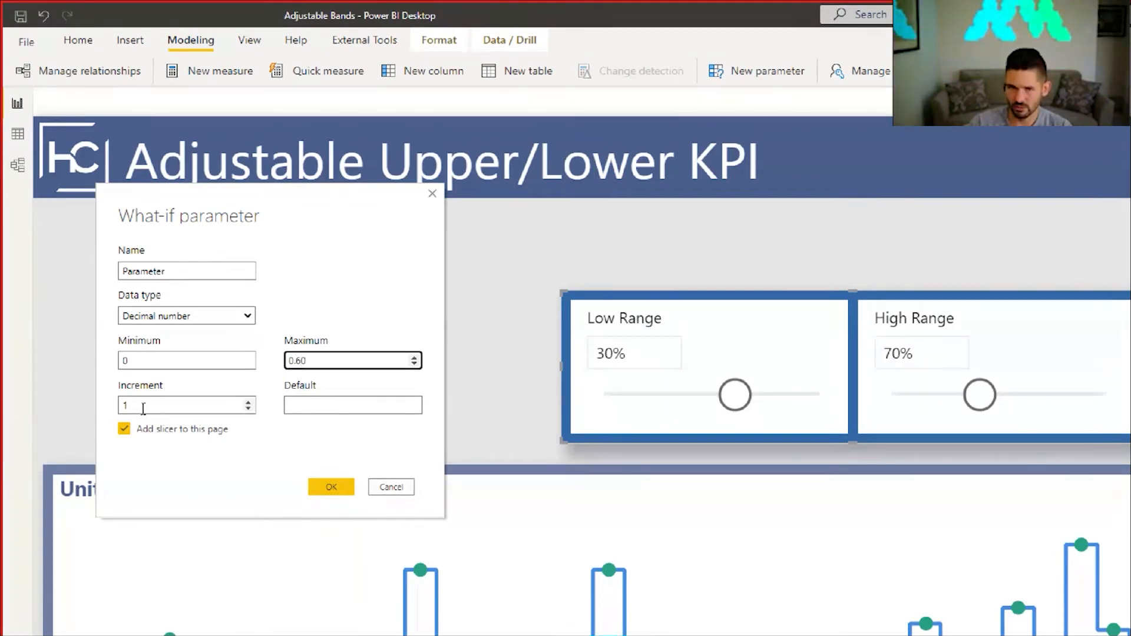
key(Tab)
text(0.01)
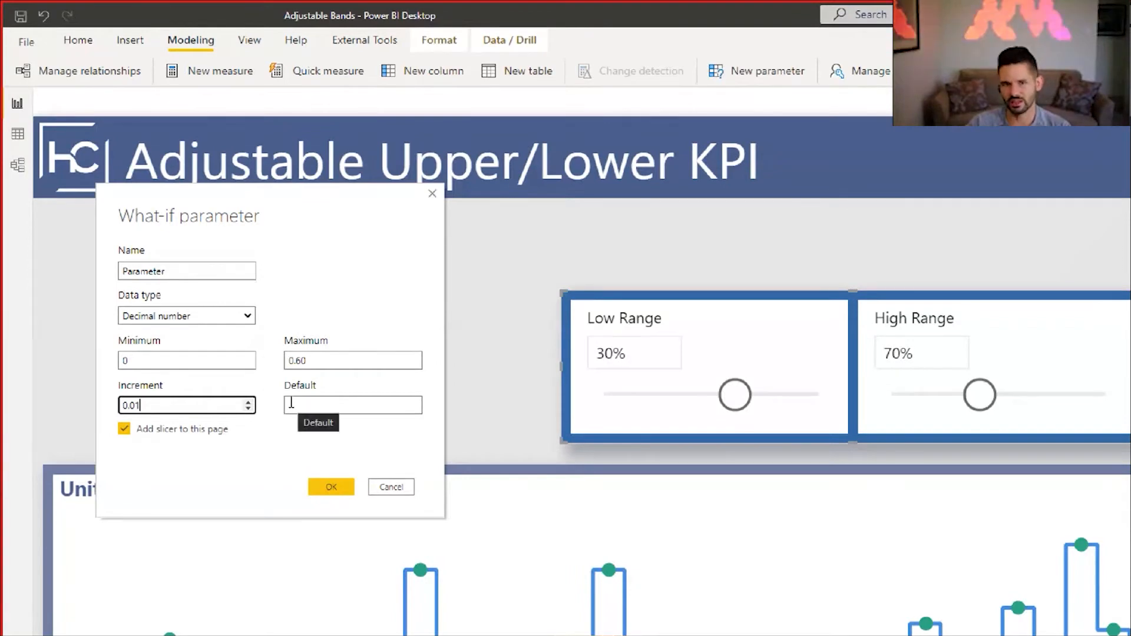
click(400, 486)
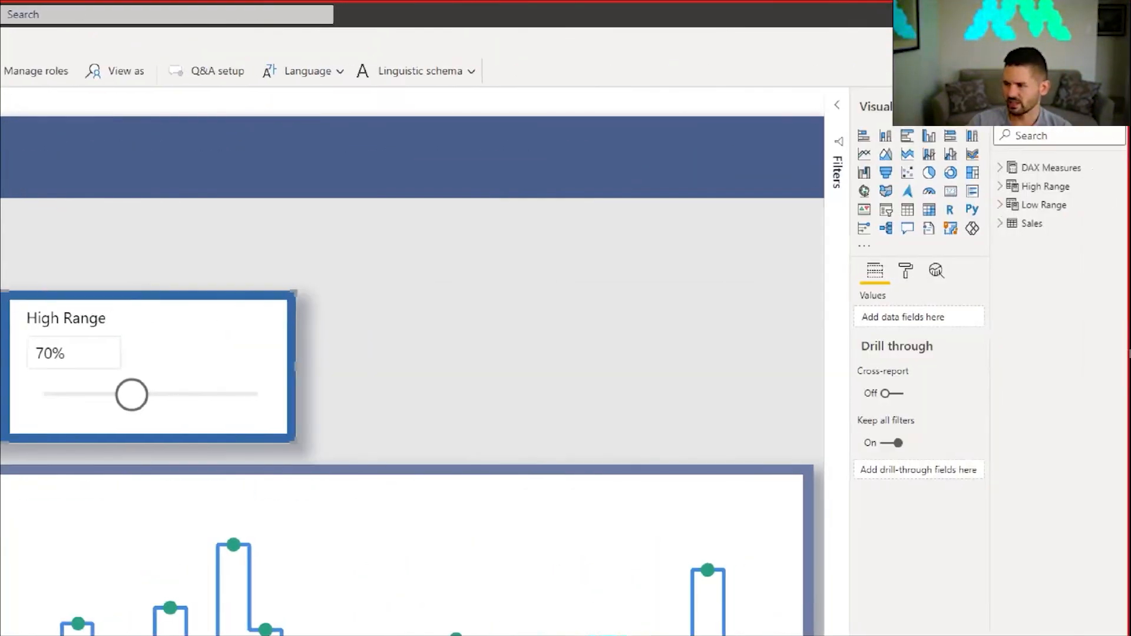
Expand the High Range table and examine the GENERATESERIES formula of its High Range column, including the upper limit.
click(1045, 189)
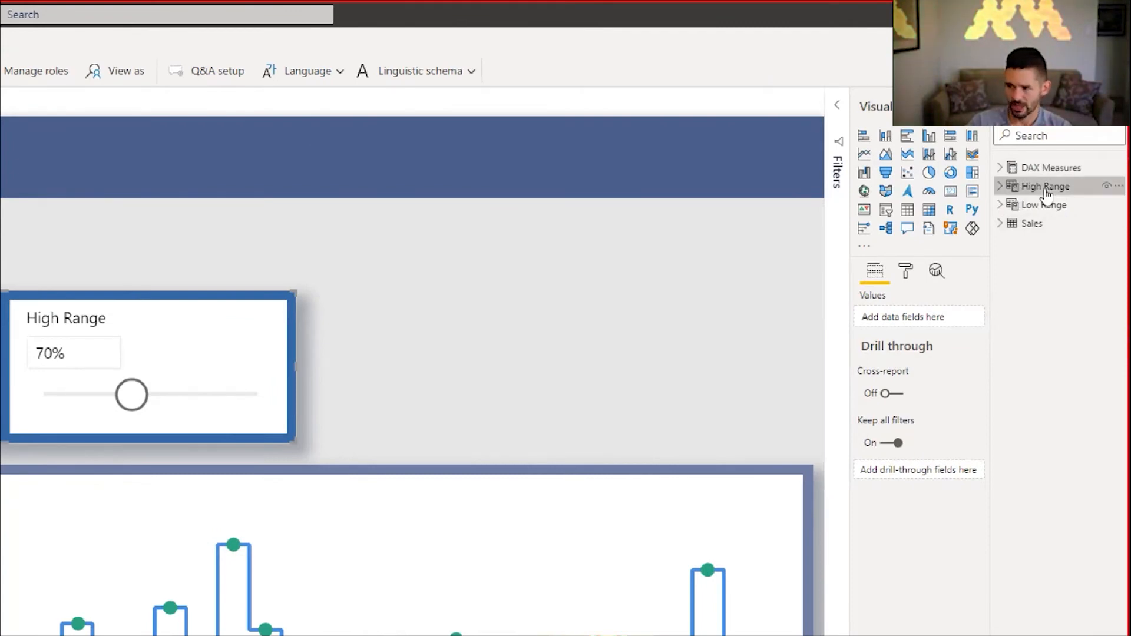
click(999, 187)
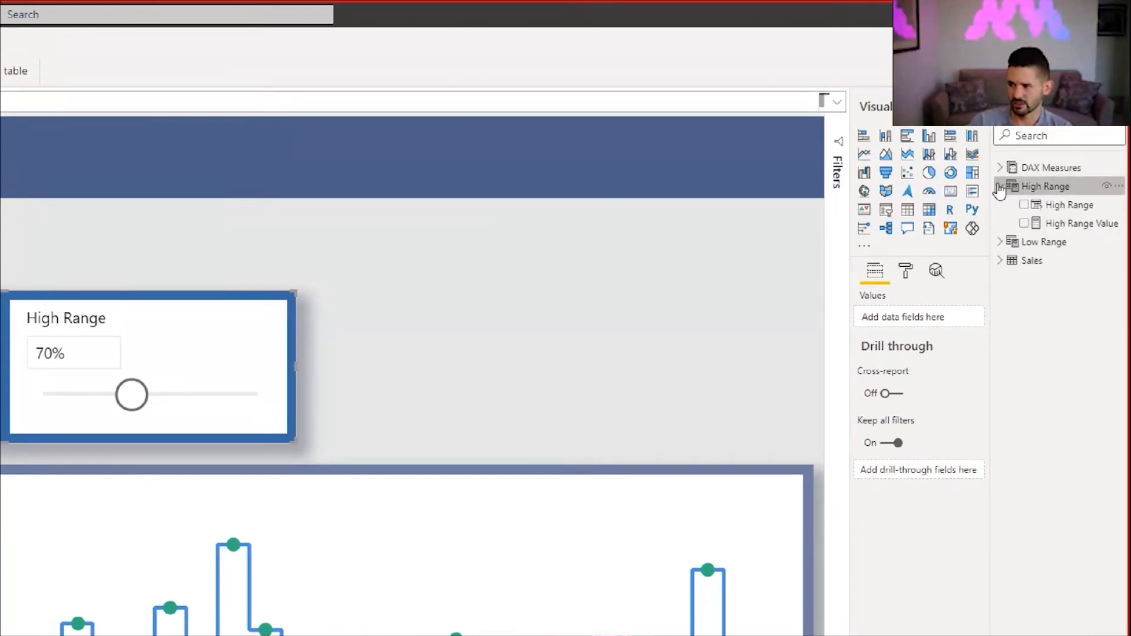
click(1057, 206)
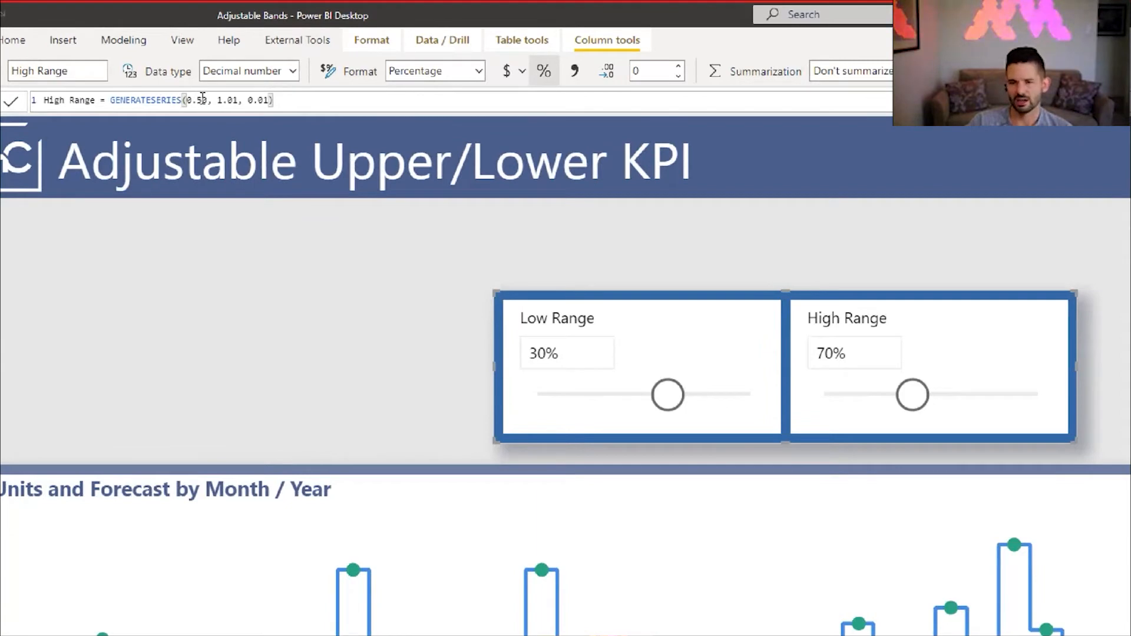
click(238, 98)
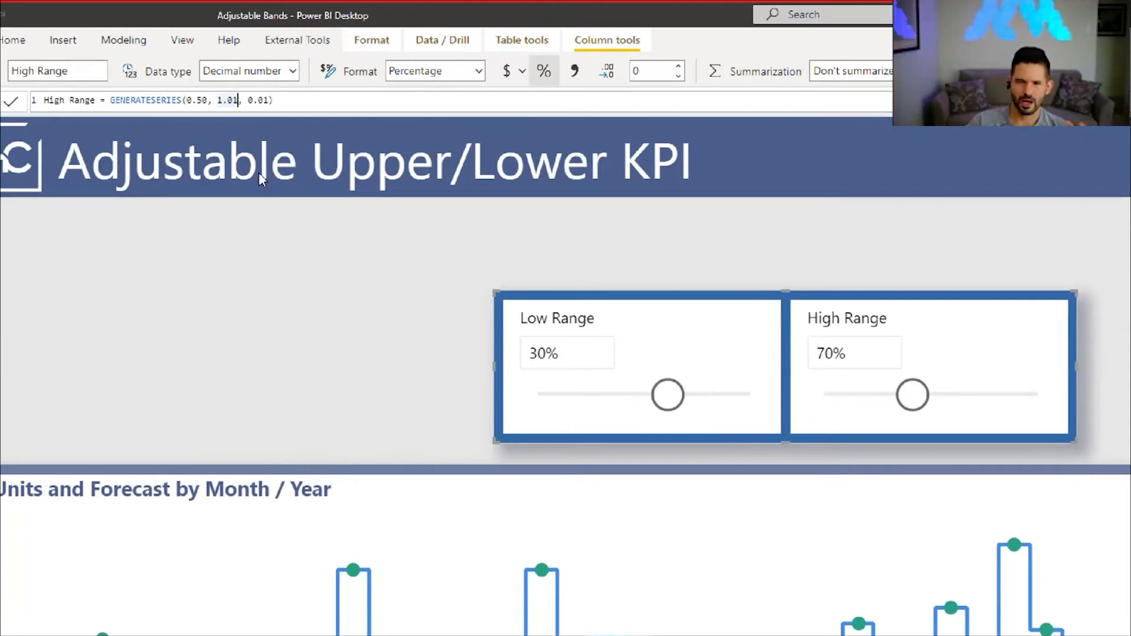
key(shift+Left)
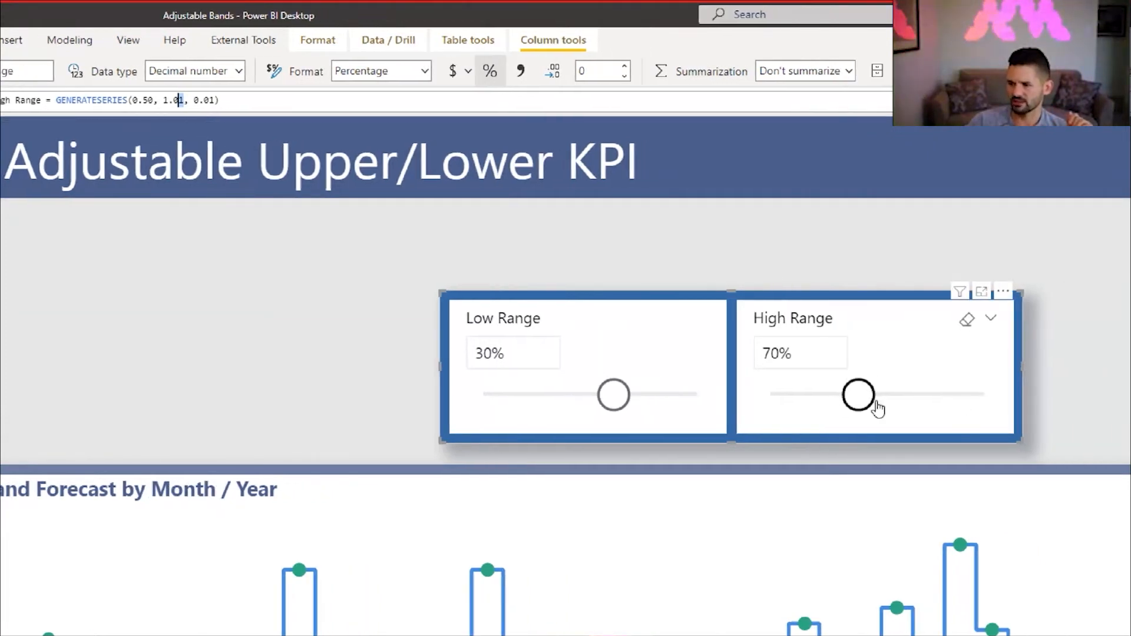
Try the High Range slicer at 100% and 99%, and clear its selection.
drag(908, 395, 1061, 405)
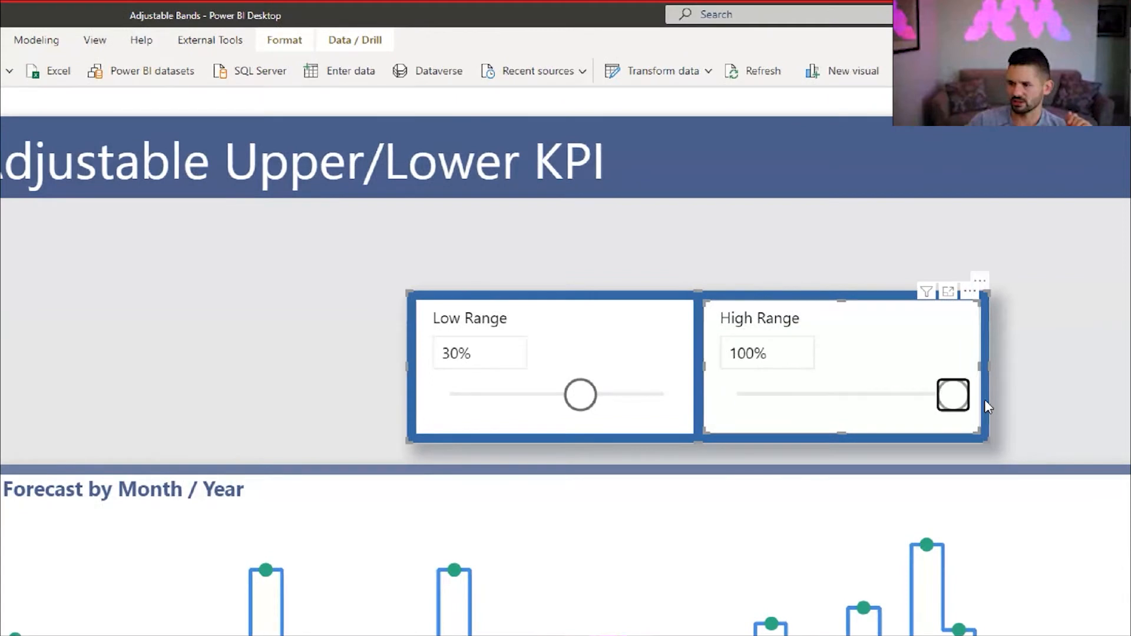
mouse_move(965, 396)
mouse_down()
mouse_move(949, 394)
mouse_move(964, 398)
mouse_up()
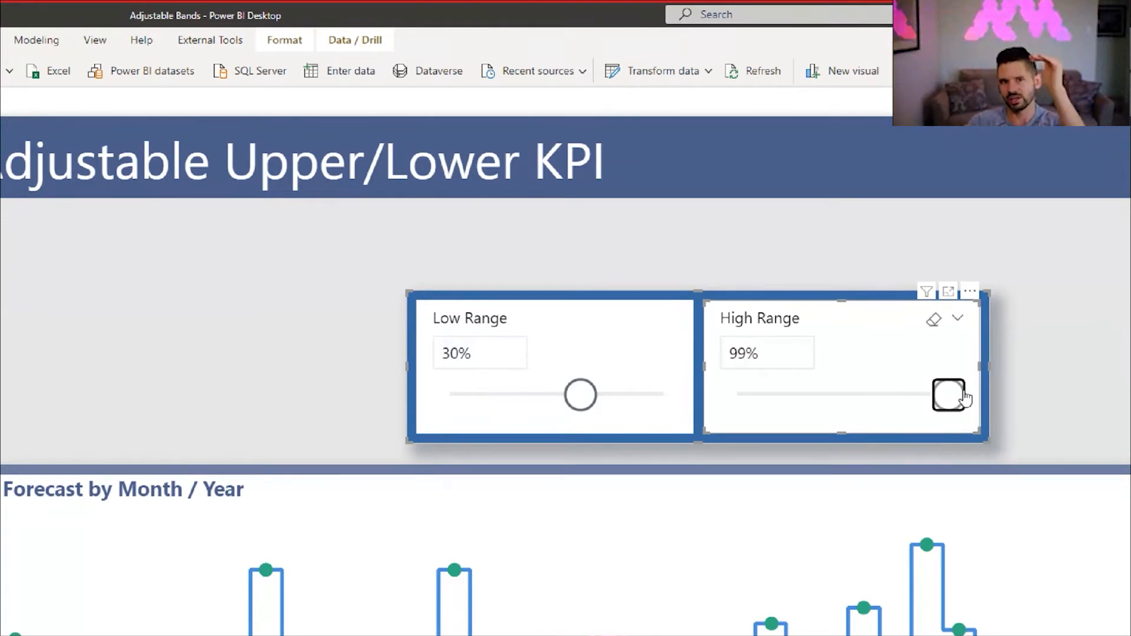
drag(965, 398, 963, 394)
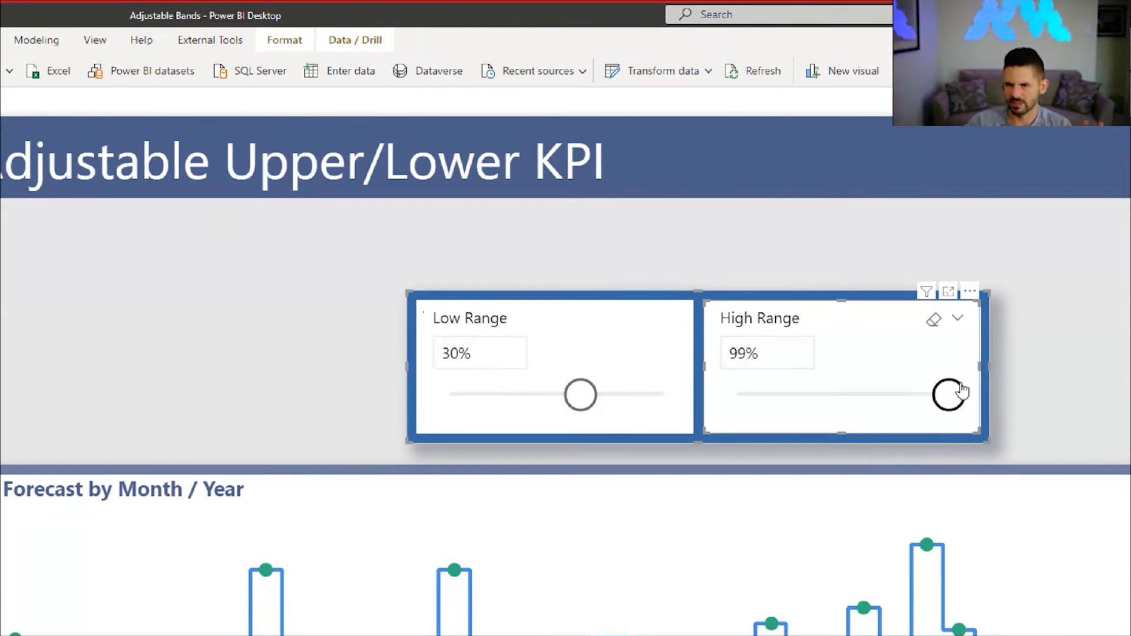
click(934, 324)
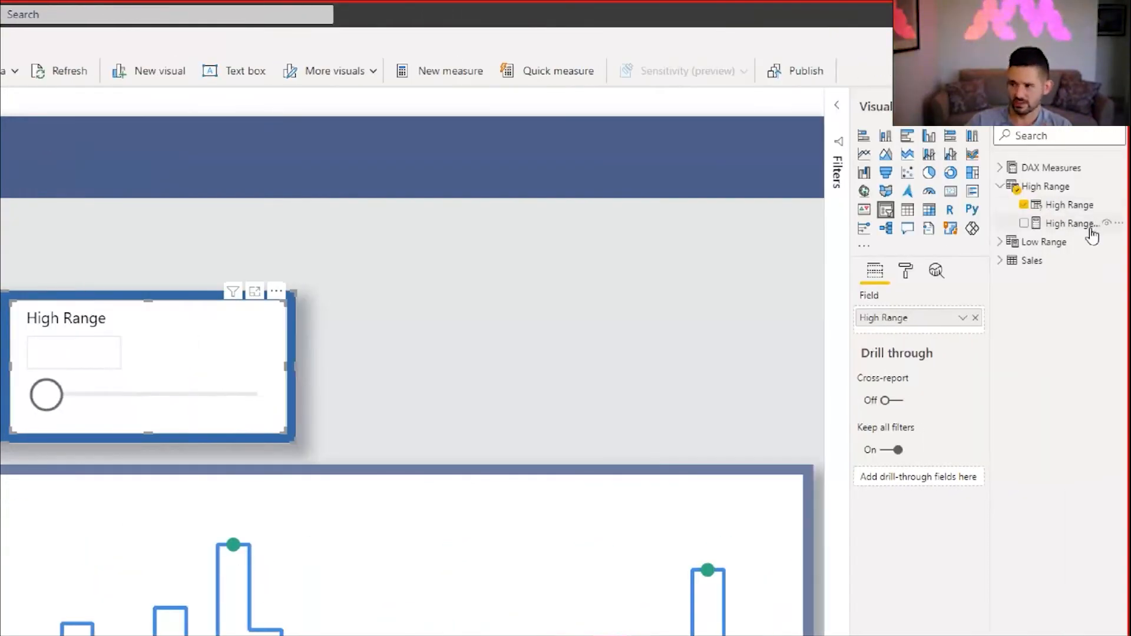
Add the High Range Value measure to the page as a card beside the High Range slicer.
drag(1092, 234, 568, 298)
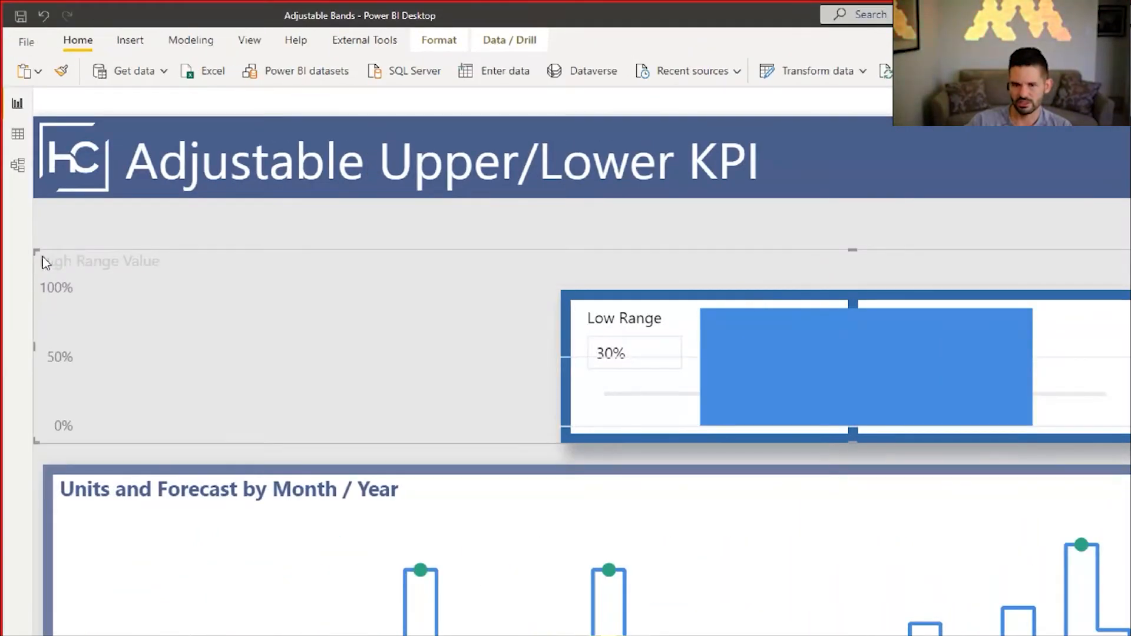
drag(38, 256, 1130, 274)
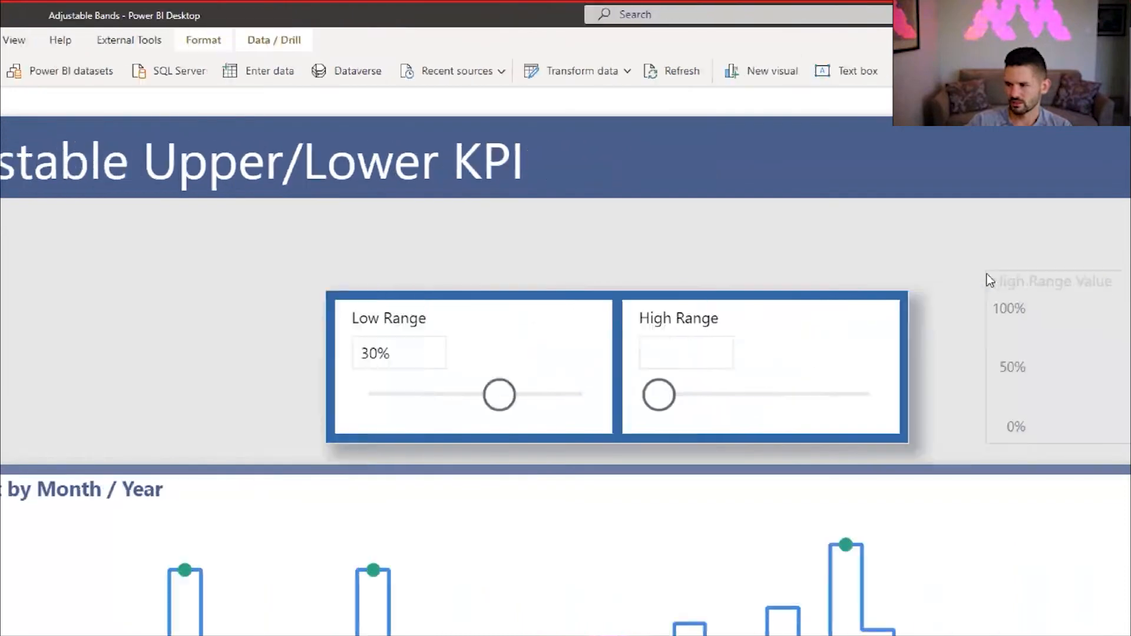
drag(987, 274, 1130, 280)
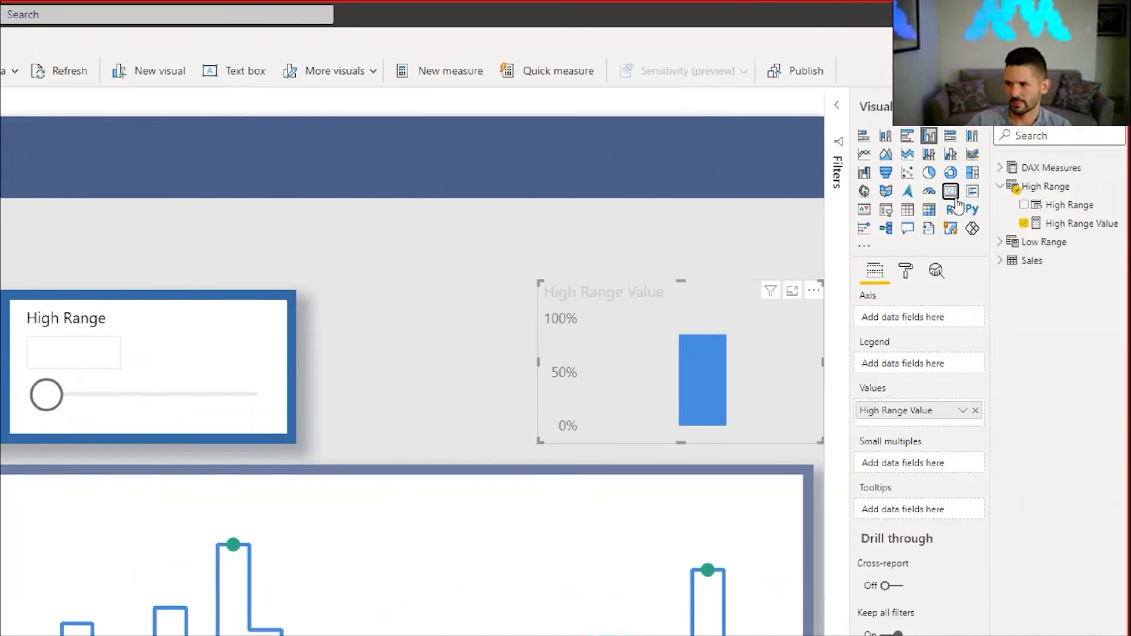
click(951, 195)
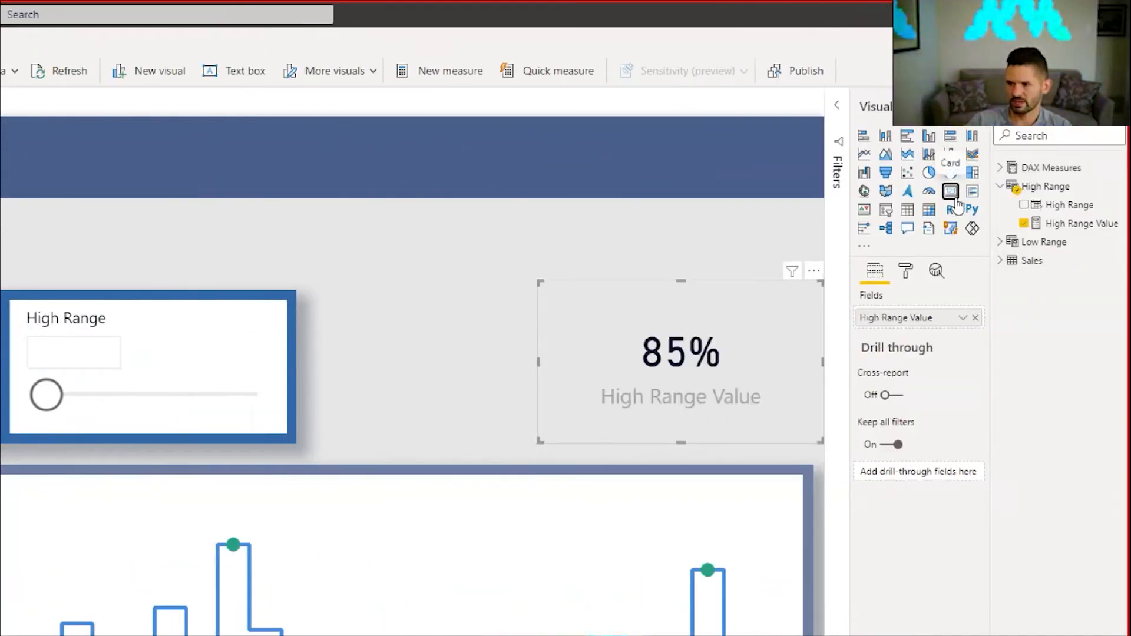
Test the High Range slicer at 60% and 82%, clear it, and set it to 71%.
drag(46, 395, 89, 395)
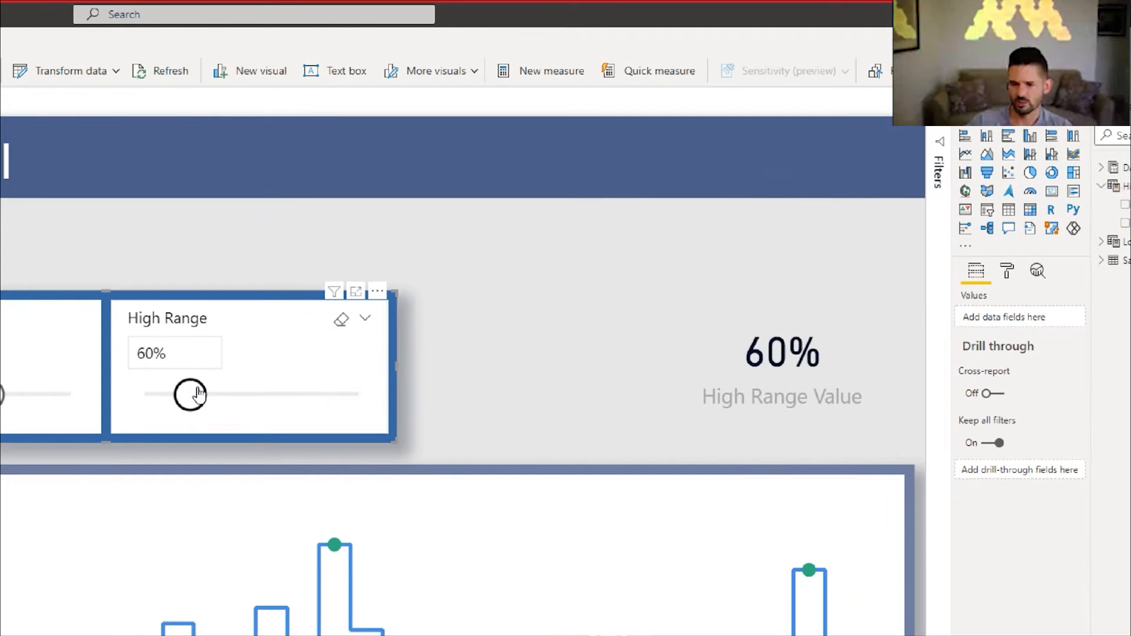
drag(198, 393, 285, 393)
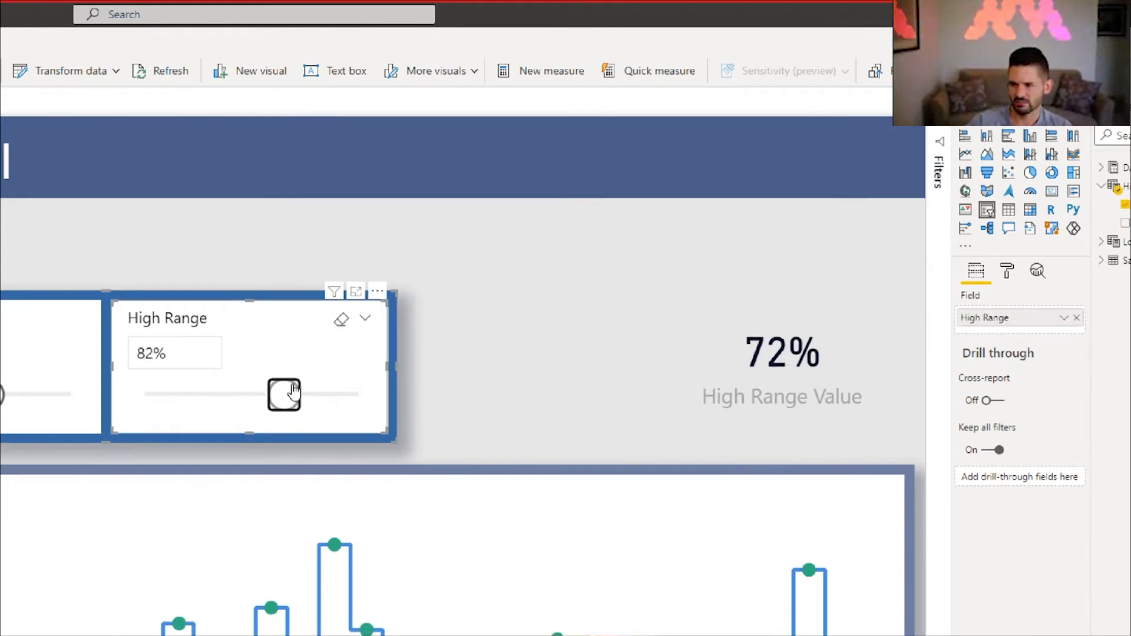
click(341, 319)
click(232, 396)
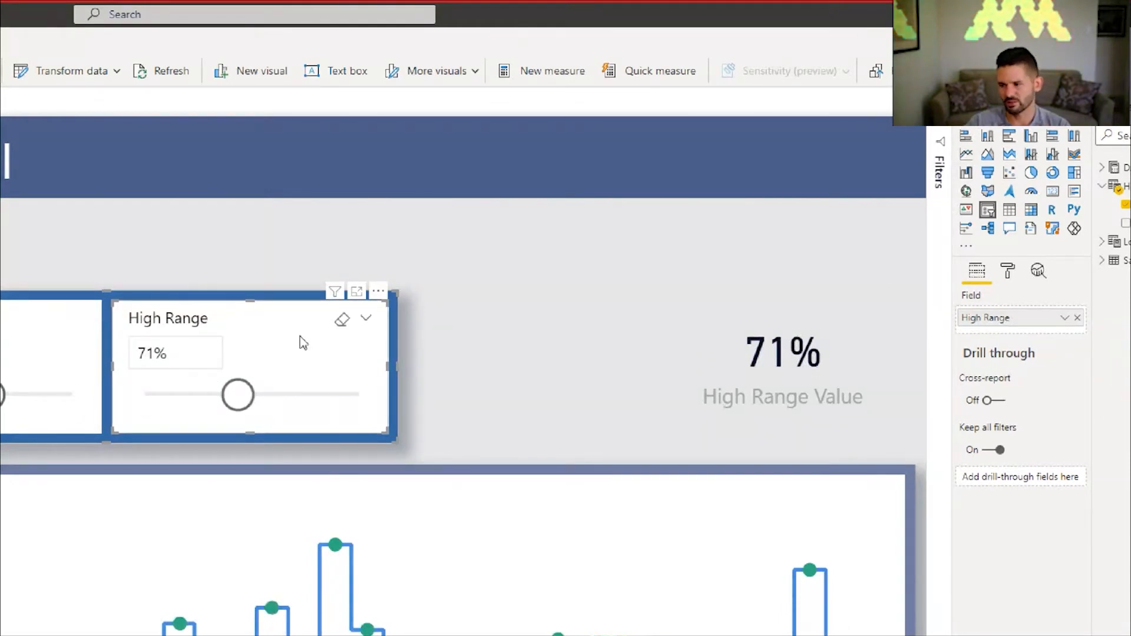
Review the High Range Value measure, remove it from the card, and delete the empty card.
click(850, 351)
click(1097, 227)
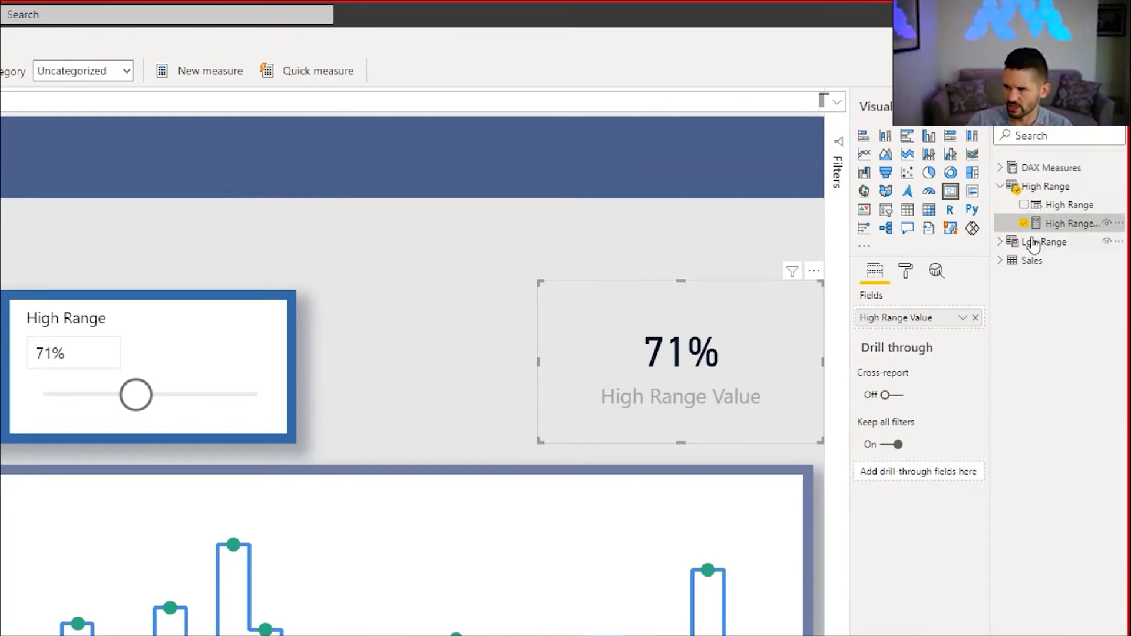
click(1024, 224)
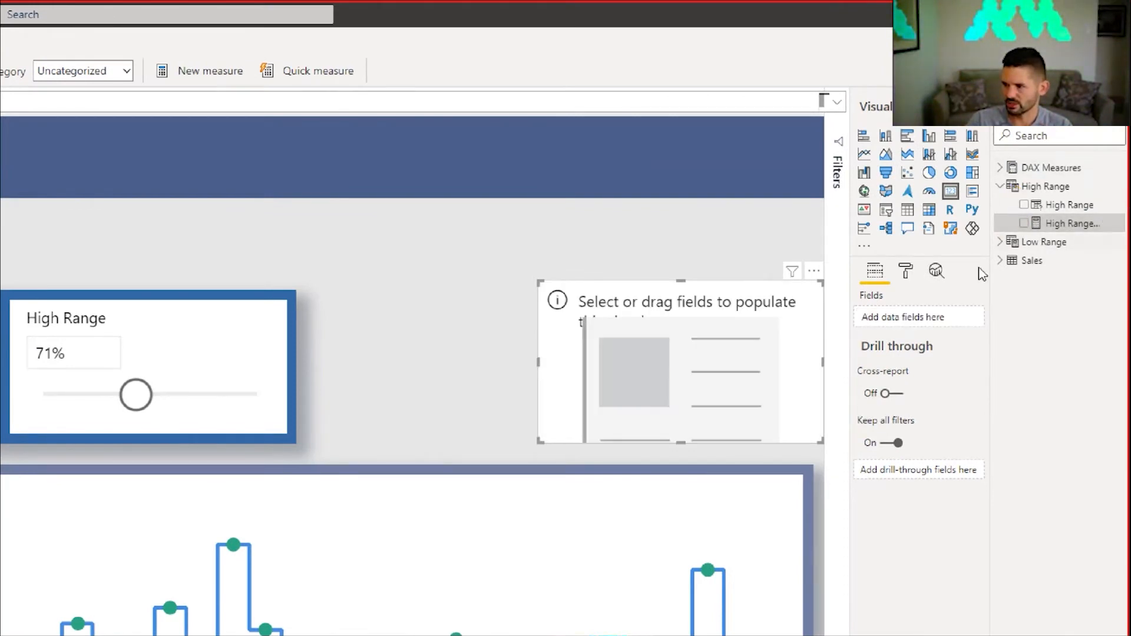
click(666, 306)
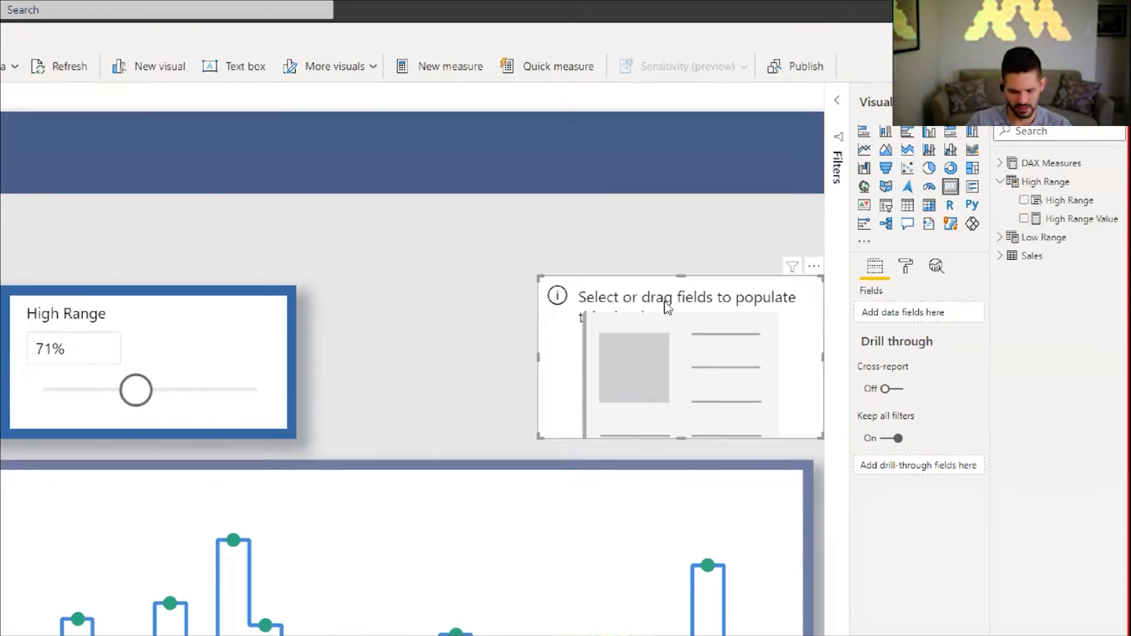
key(Delete)
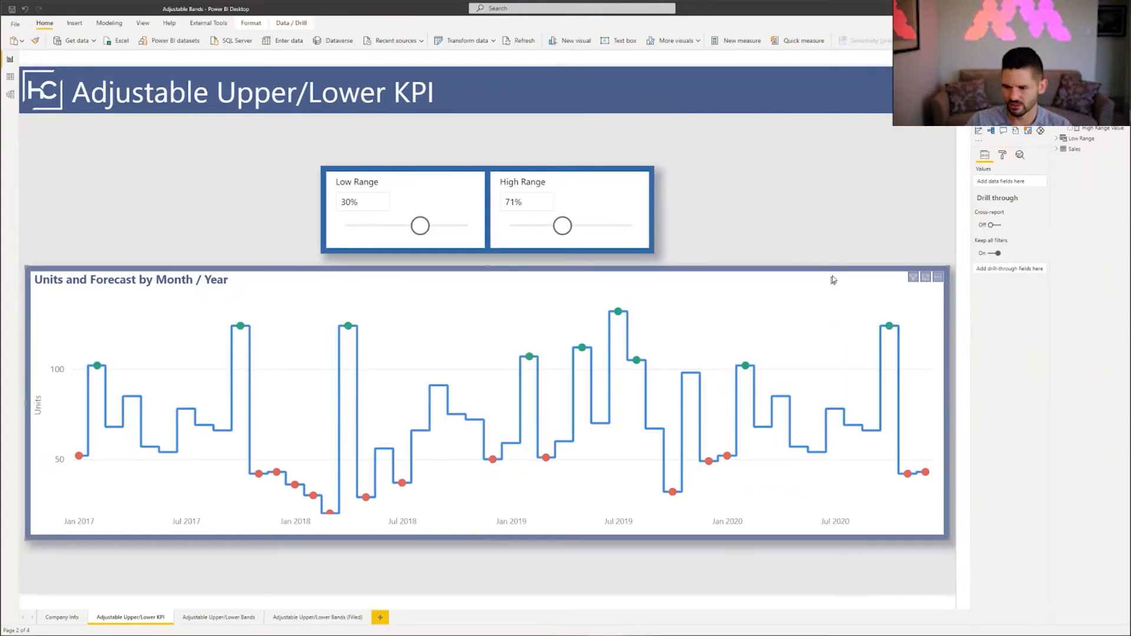
Temporarily convert the Units chart to a column chart, examine the conditional formatting of its default data color, and restore the line chart.
click(875, 283)
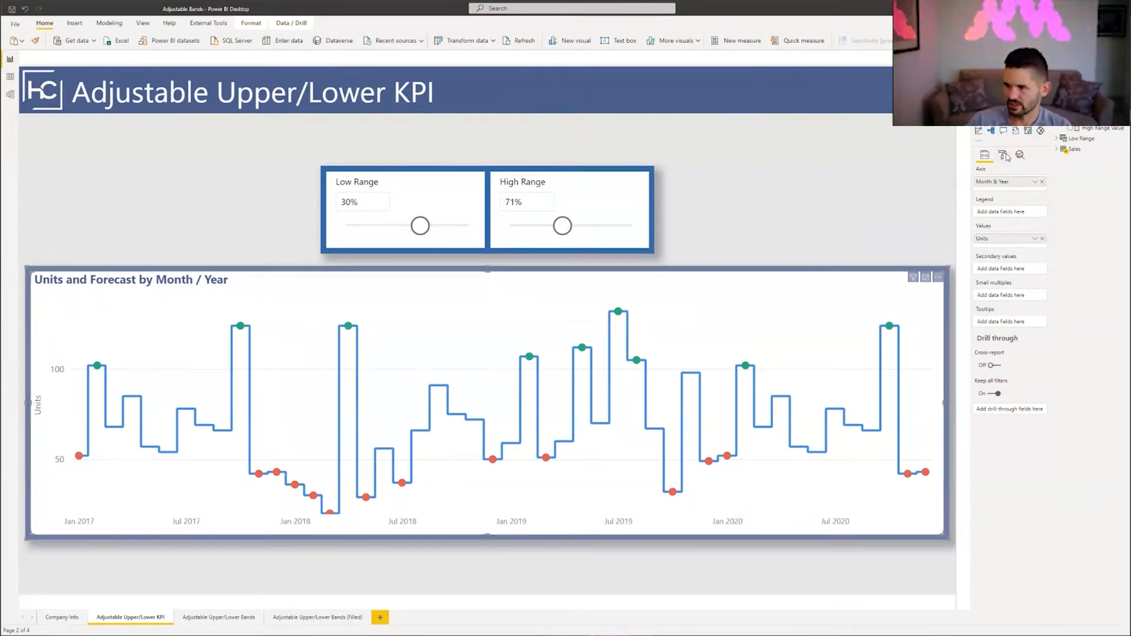
click(1004, 155)
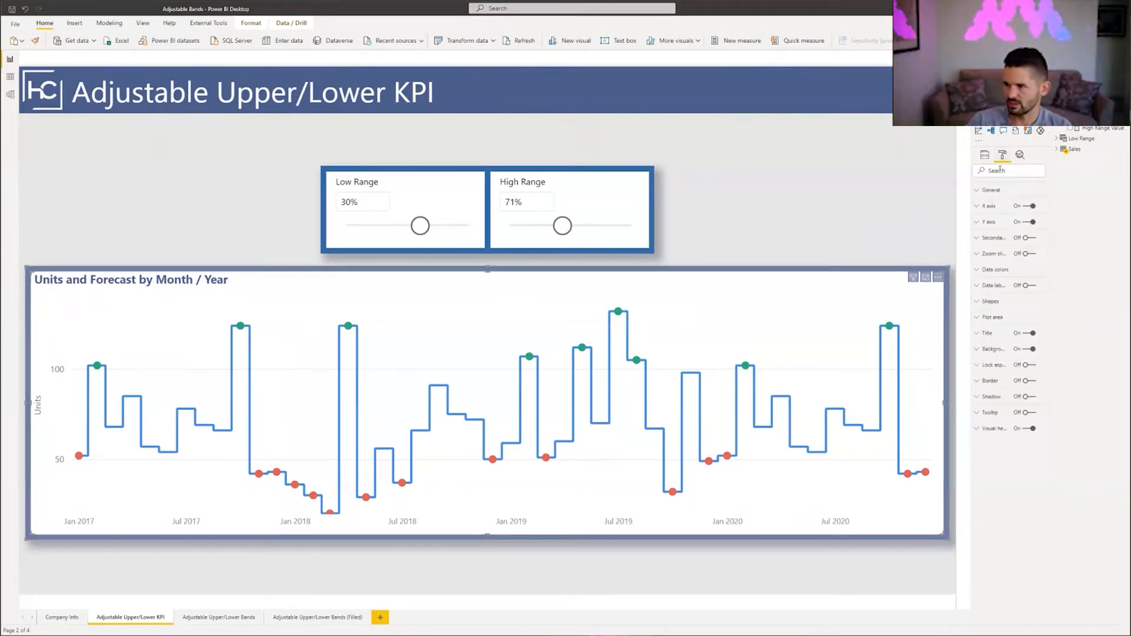
click(994, 270)
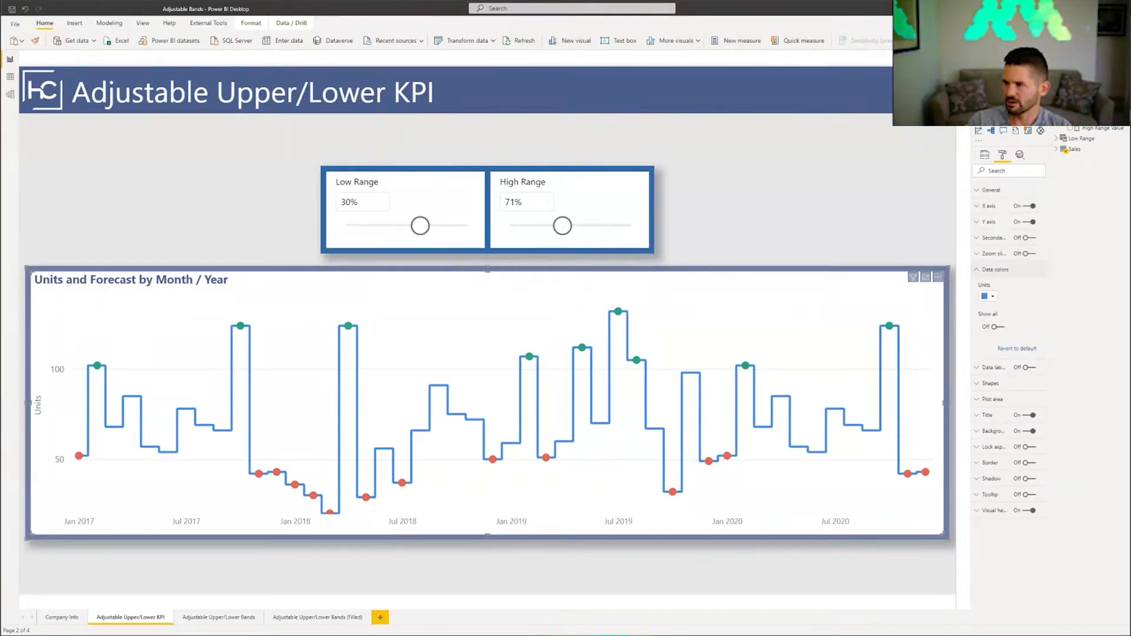
click(990, 71)
click(991, 314)
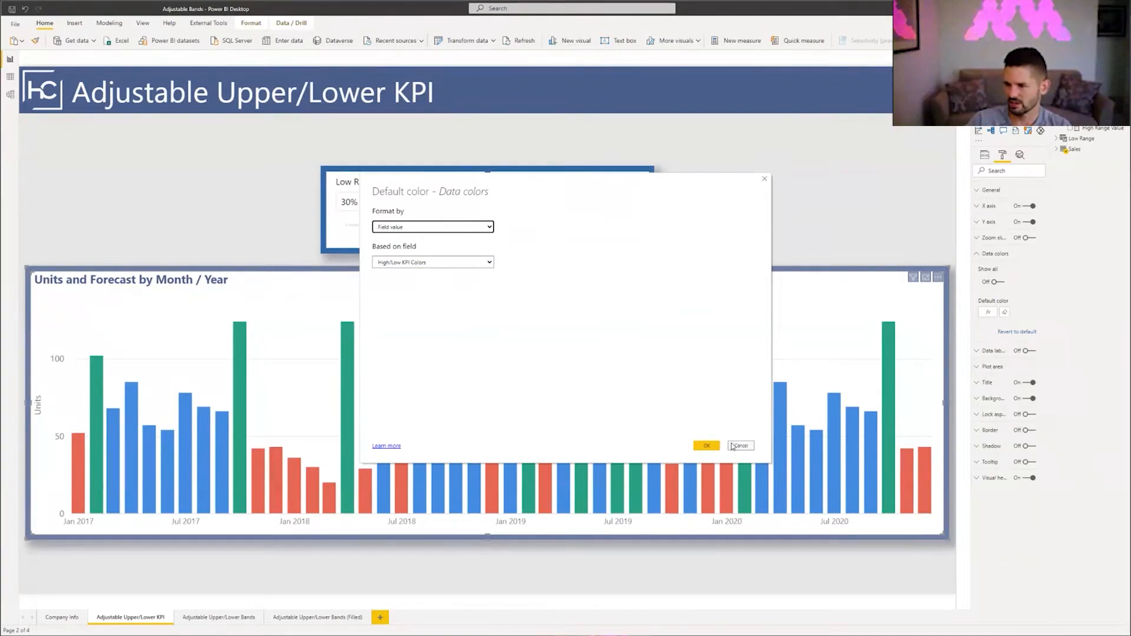
click(732, 446)
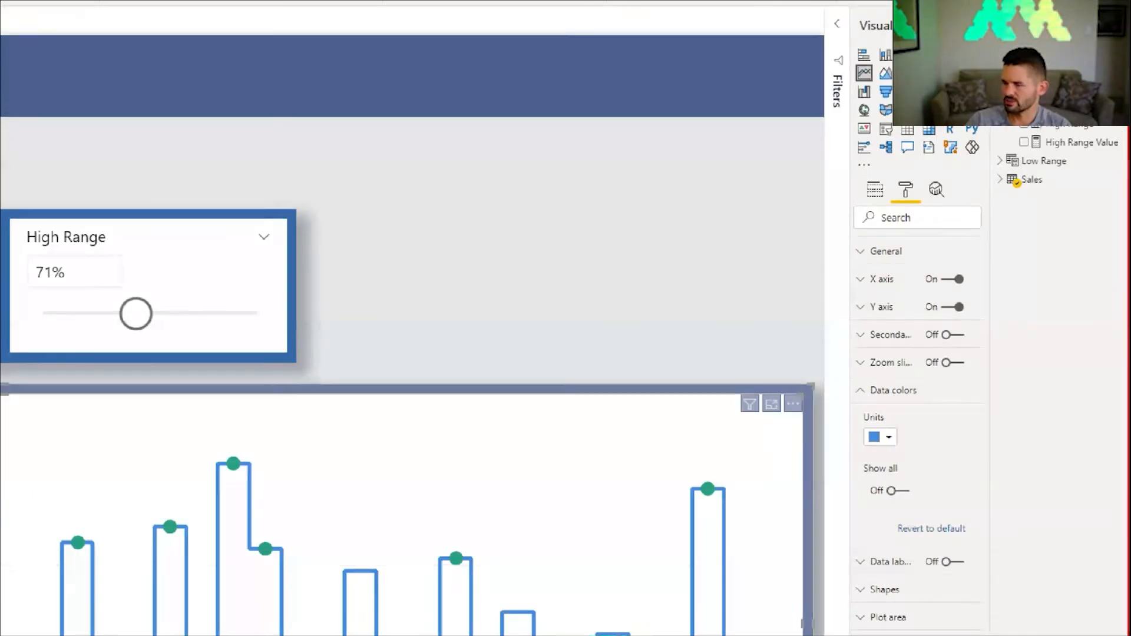
Examine the SWITCH logic comparing MetricPctOfRange in the High/Low KPI Colors measure, and set the High Range slicer to 82%.
click(999, 87)
drag(990, 100, 923, 100)
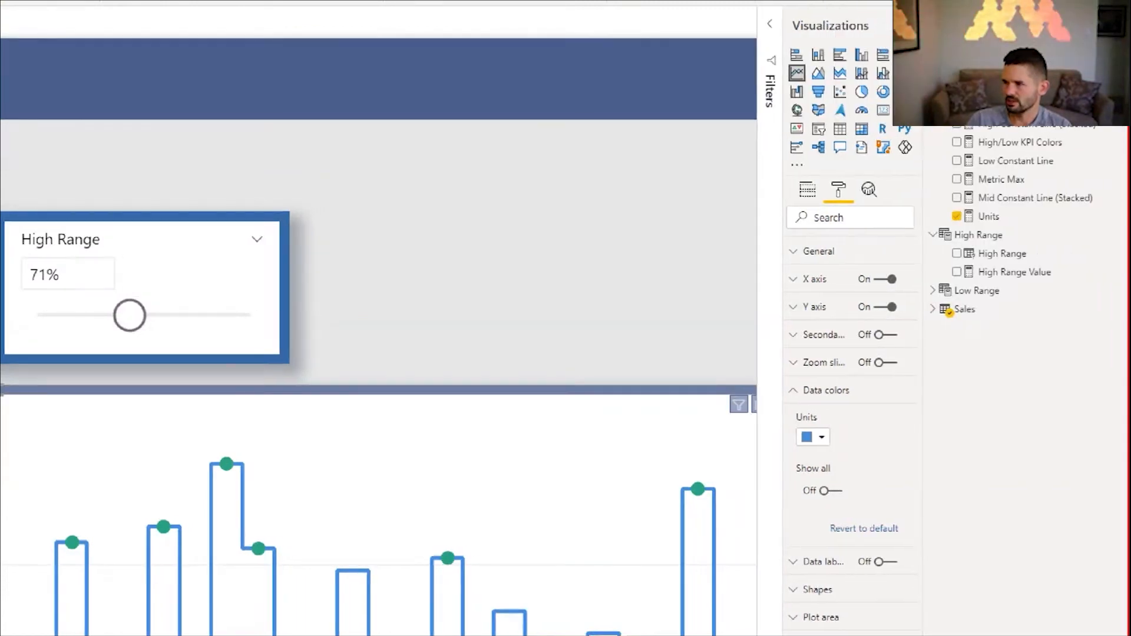
click(1025, 144)
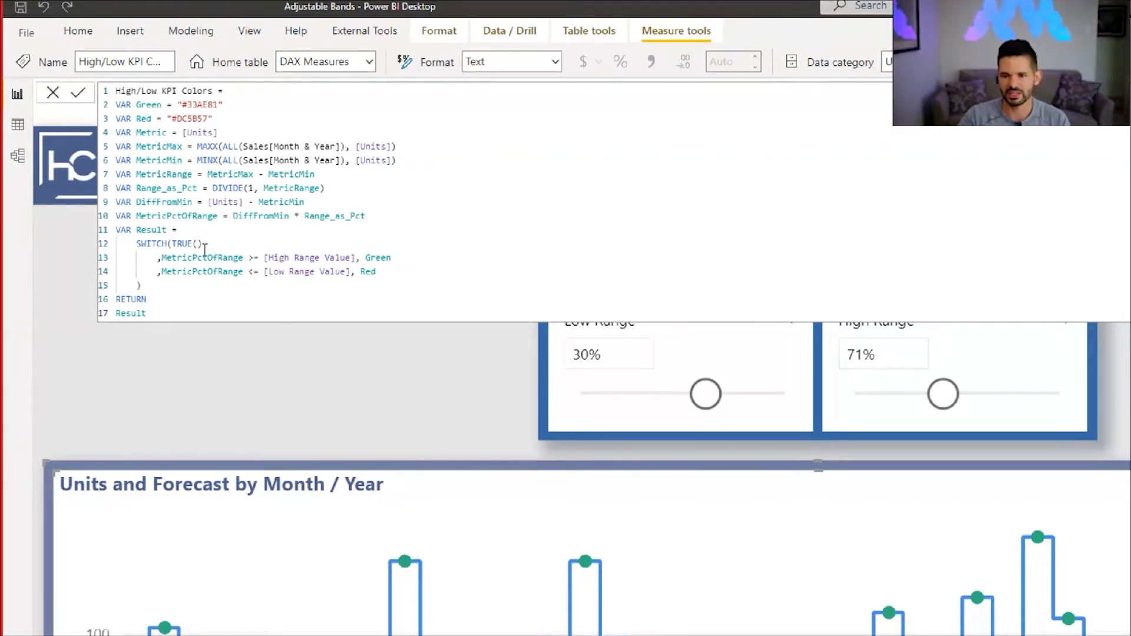
drag(157, 286, 101, 238)
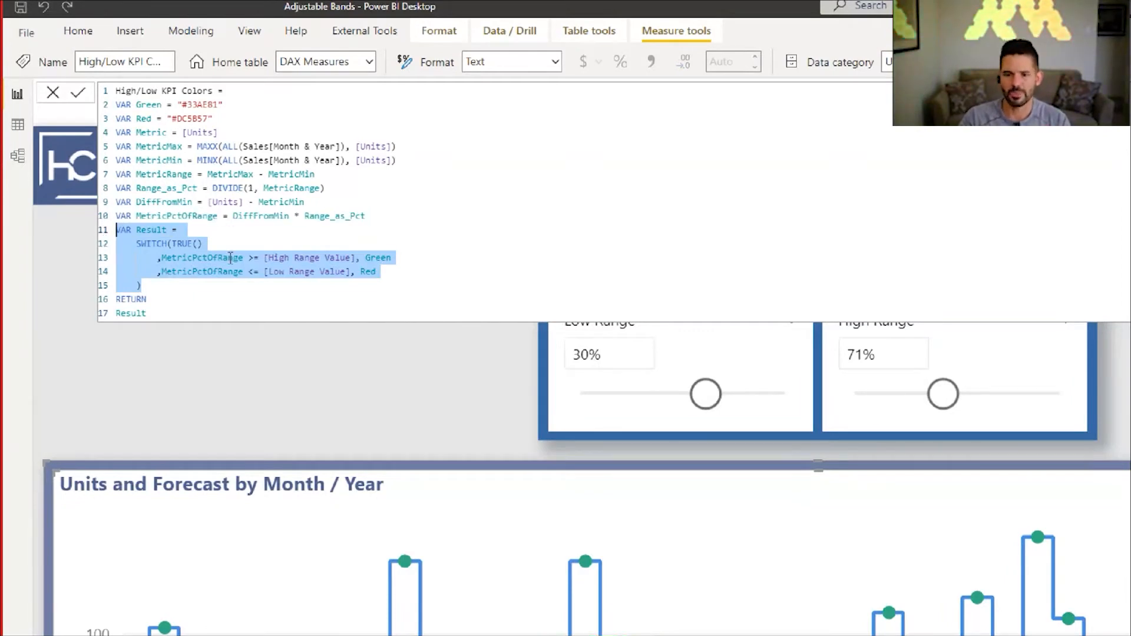
double_click(230, 257)
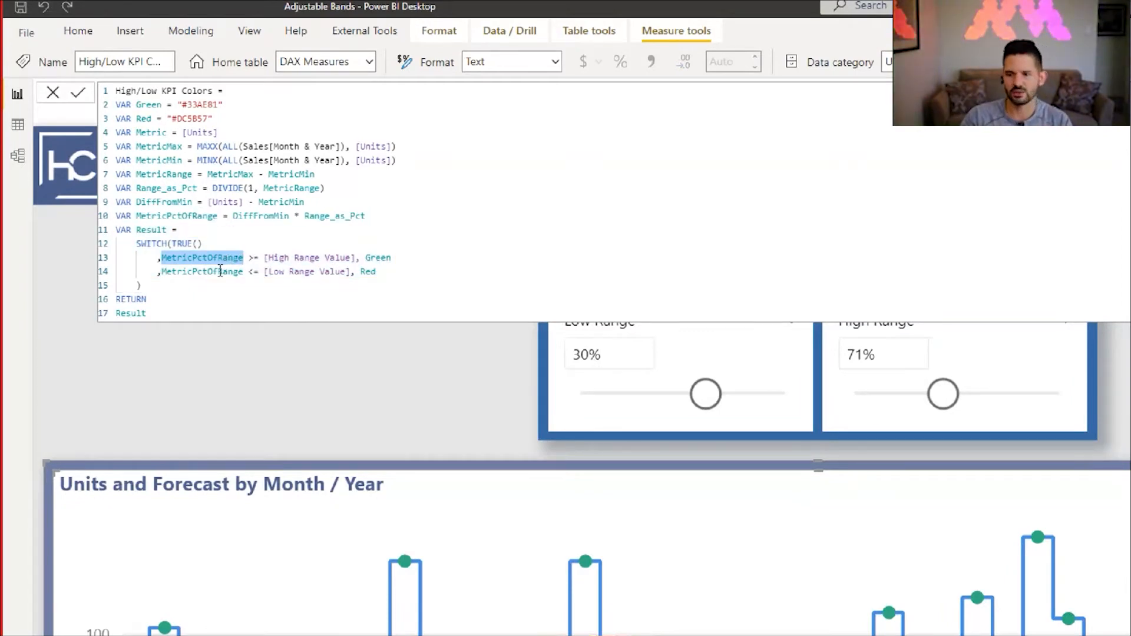
click(223, 267)
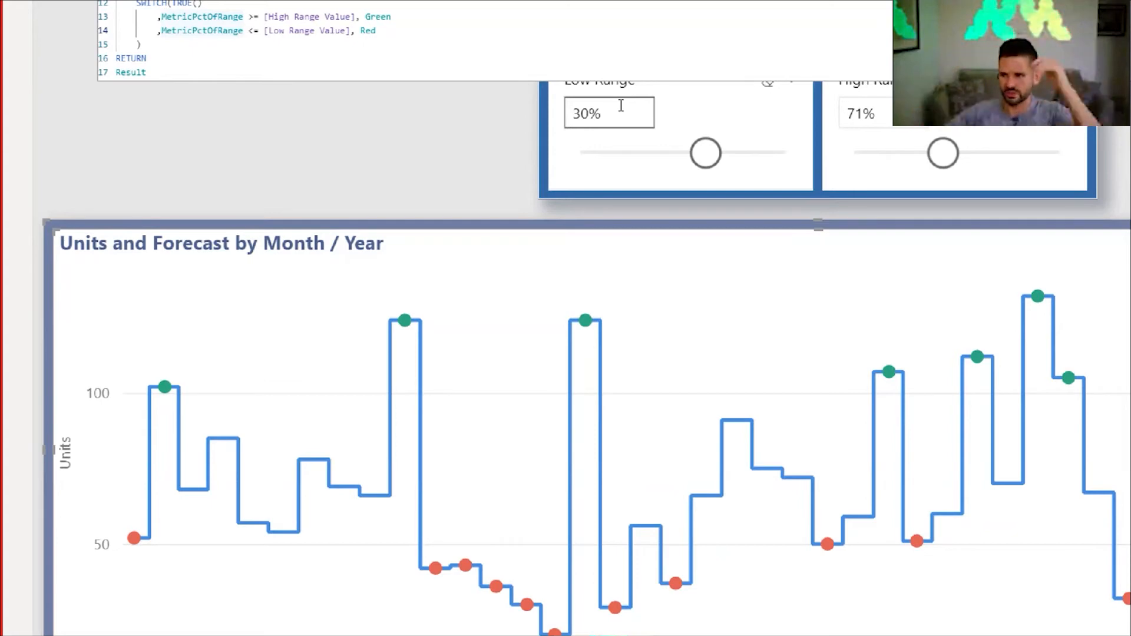
drag(943, 153, 987, 155)
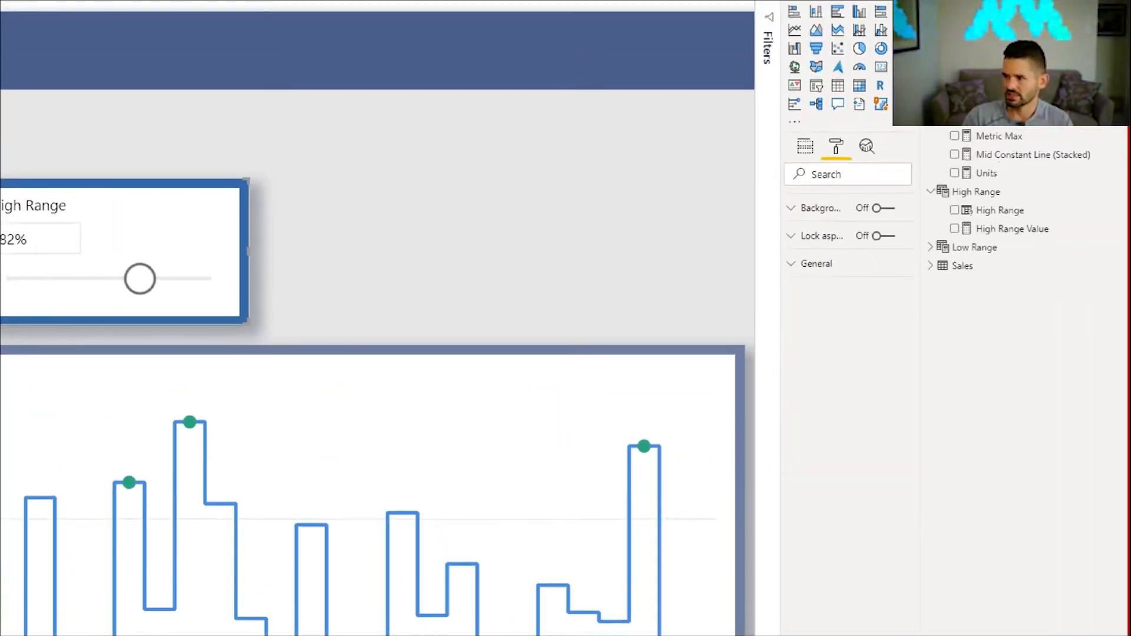
Reopen the High/Low KPI Colors measure and examine the MAXX and MINX expressions over all Month & Year values.
click(1001, 99)
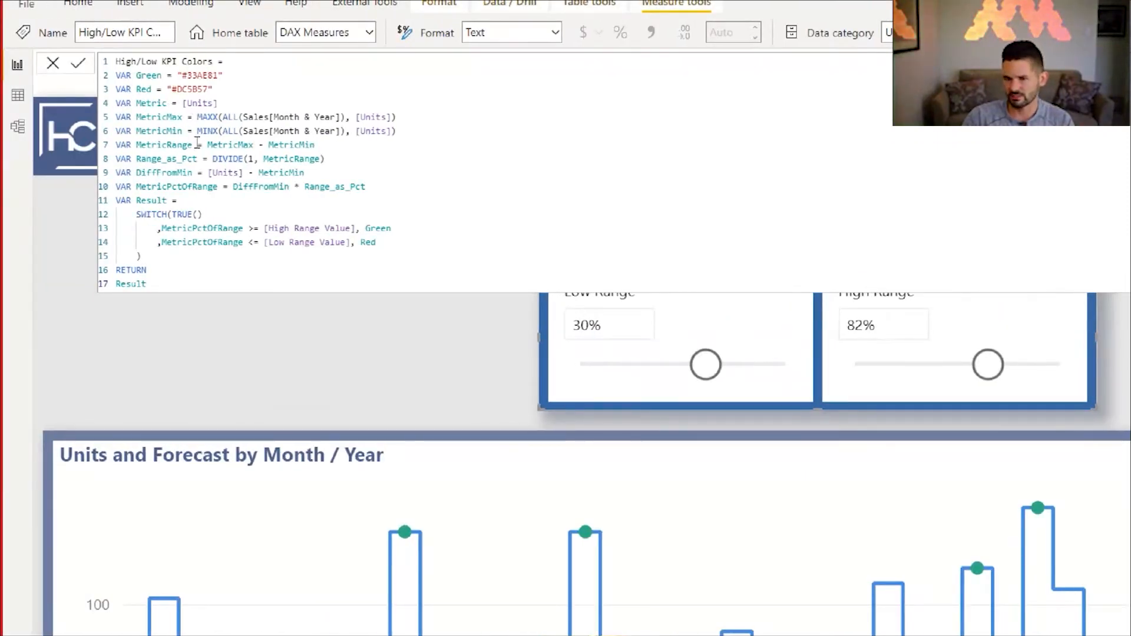
drag(194, 117, 446, 119)
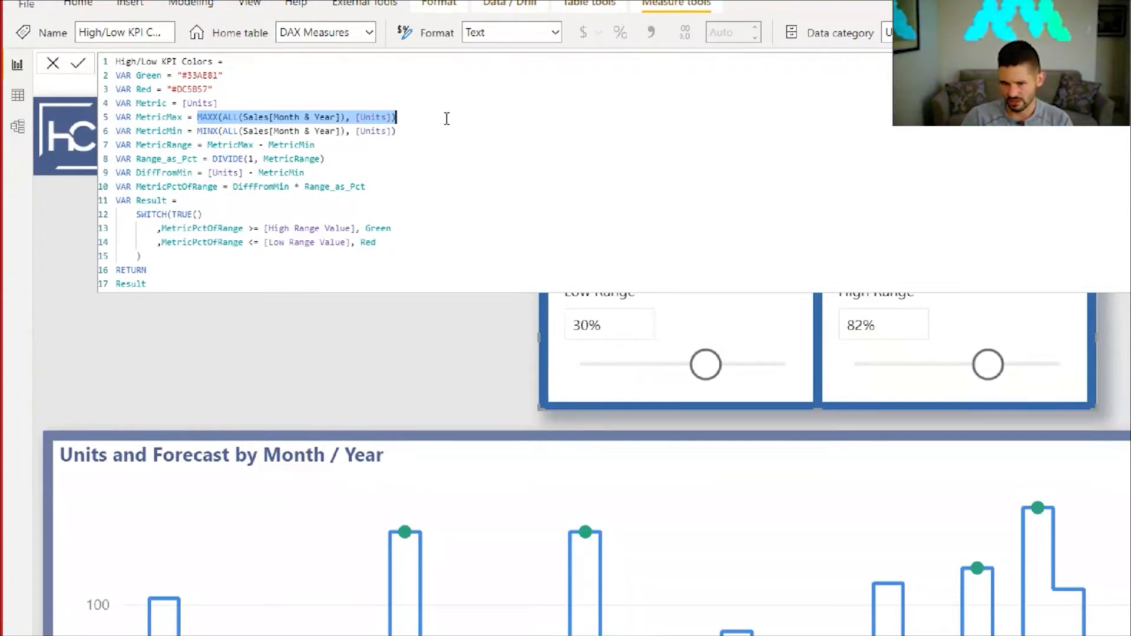
drag(421, 130, 193, 131)
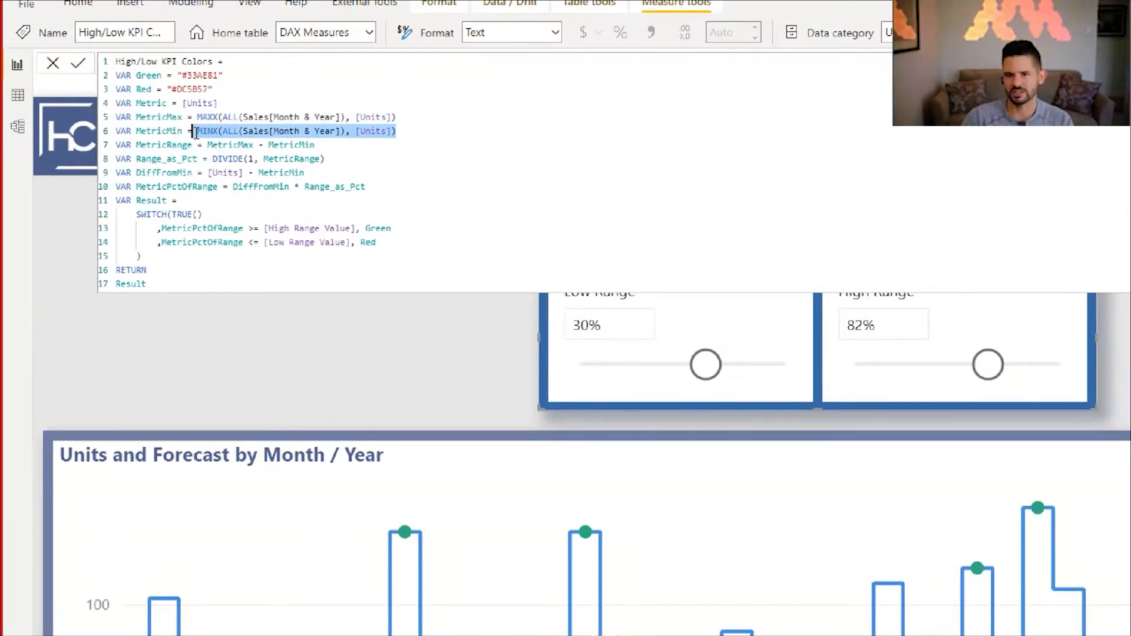
click(252, 120)
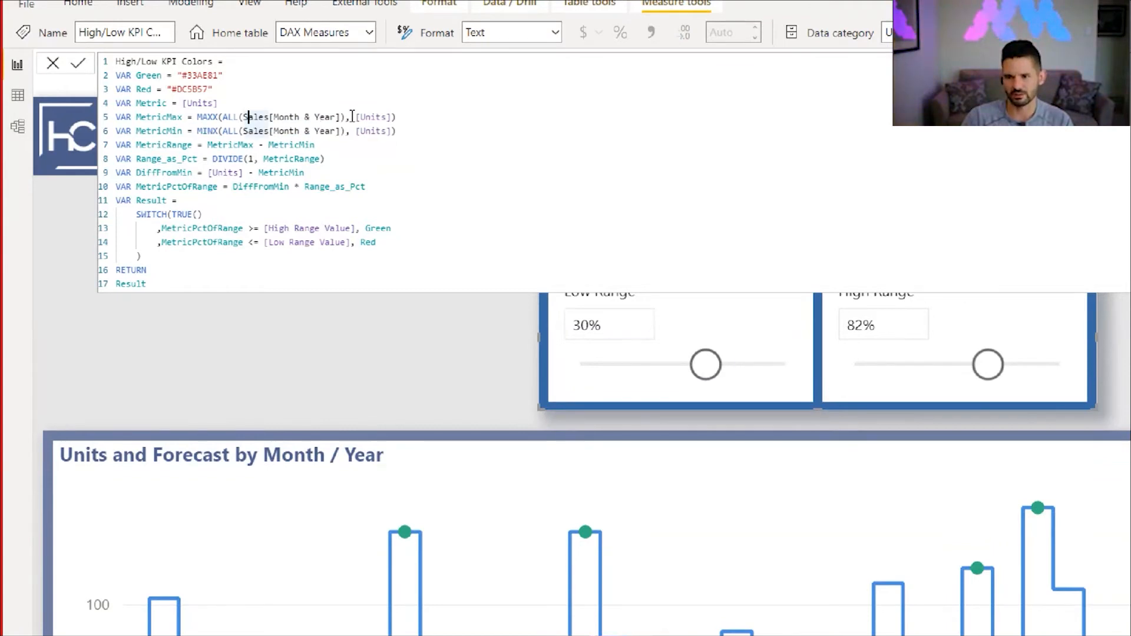
drag(346, 118, 233, 118)
double_click(375, 117)
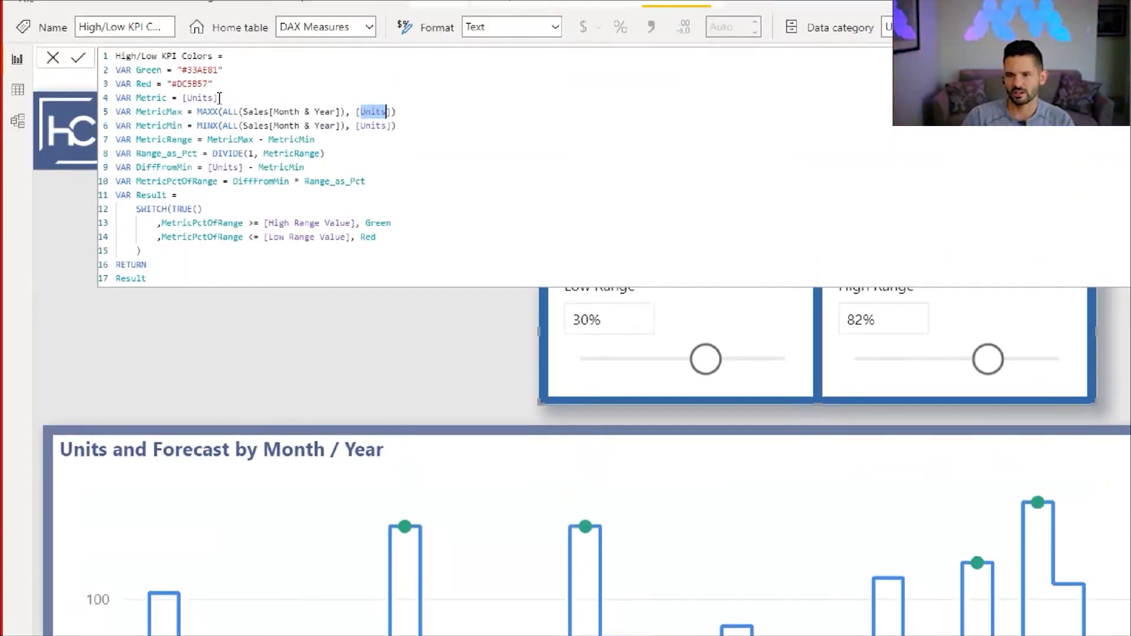
double_click(231, 112)
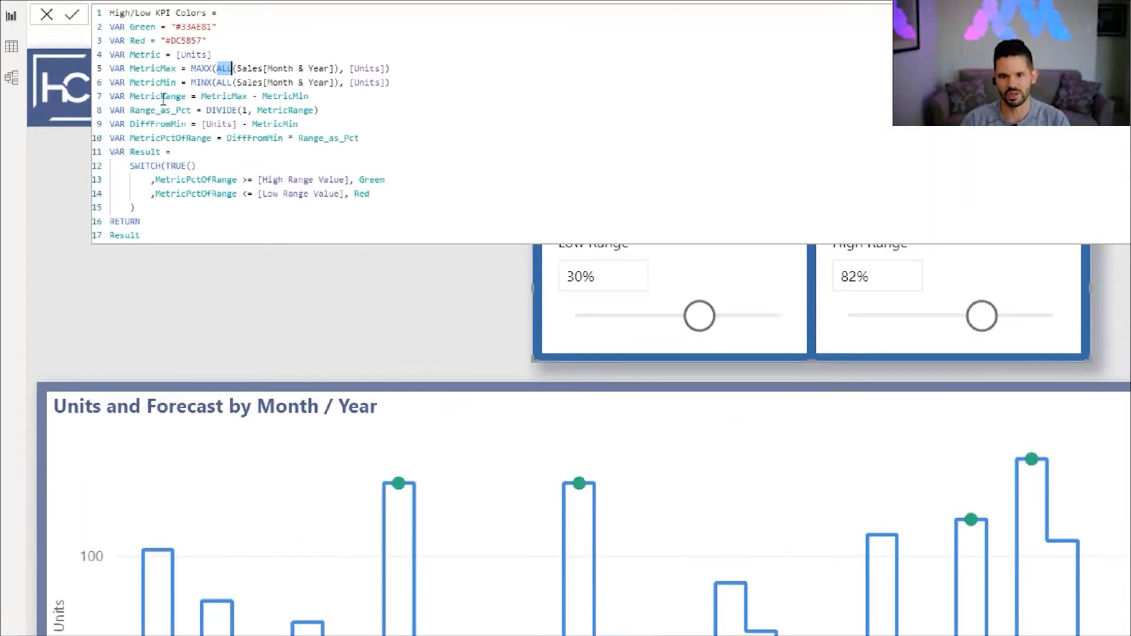
Review the MetricRange and Range_as_Pct variables and how MetricPctOfRange is compared with the high and low range values.
double_click(97, 107)
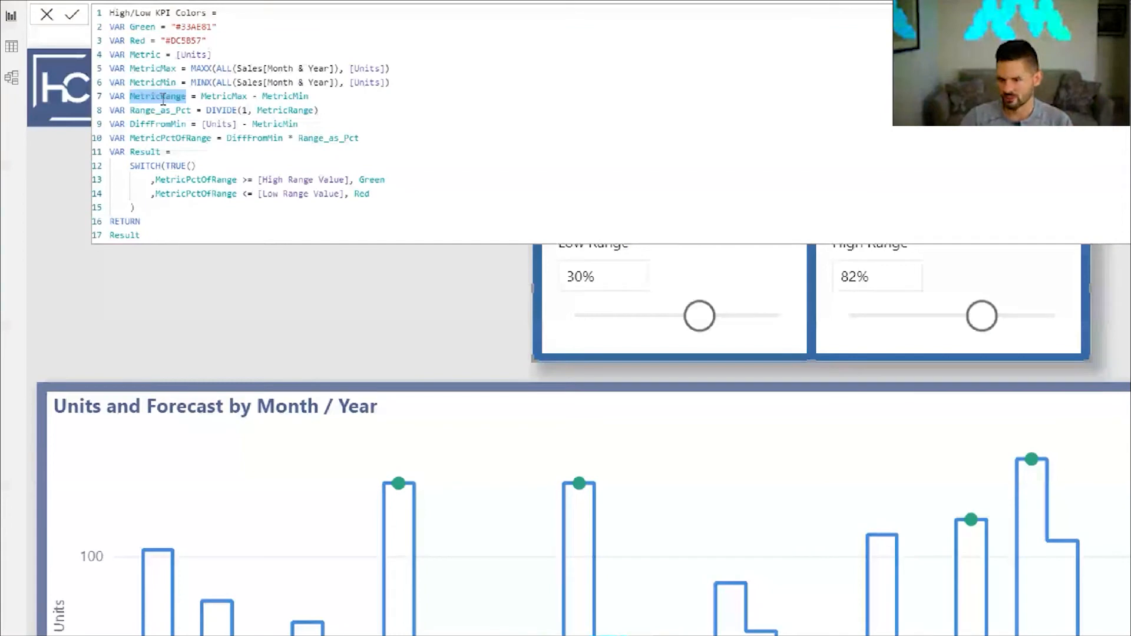
click(206, 110)
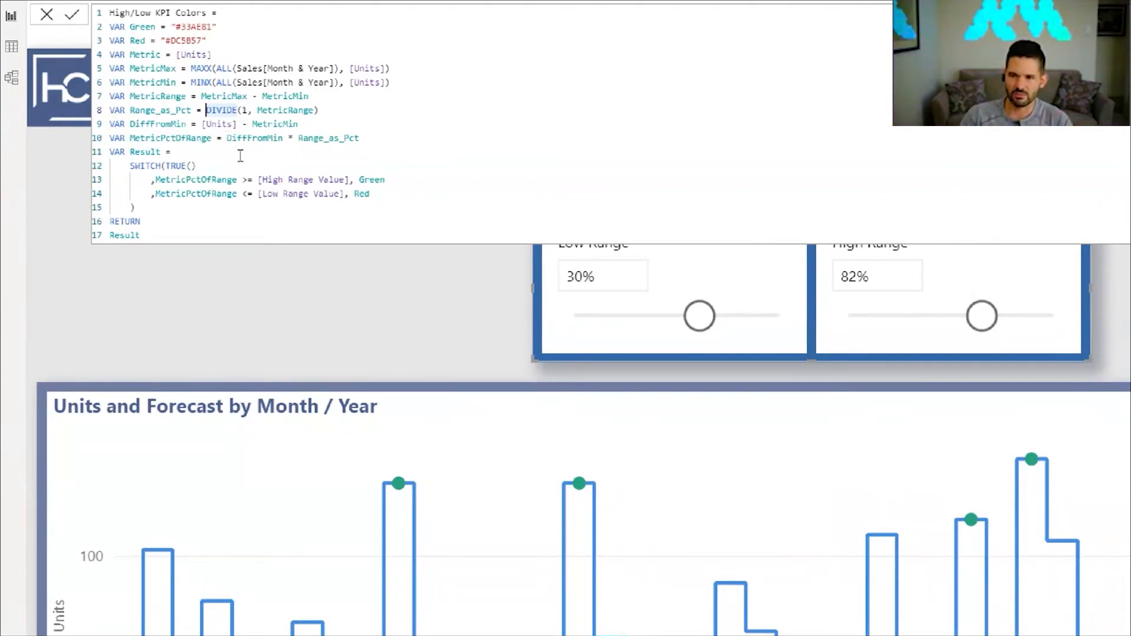
double_click(187, 179)
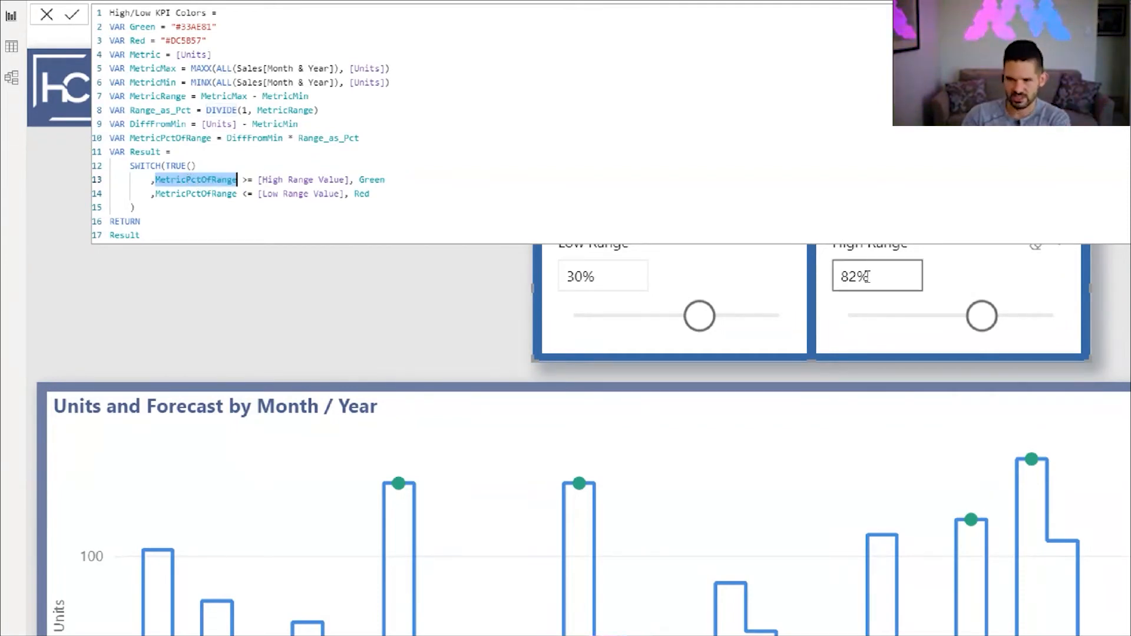
double_click(230, 194)
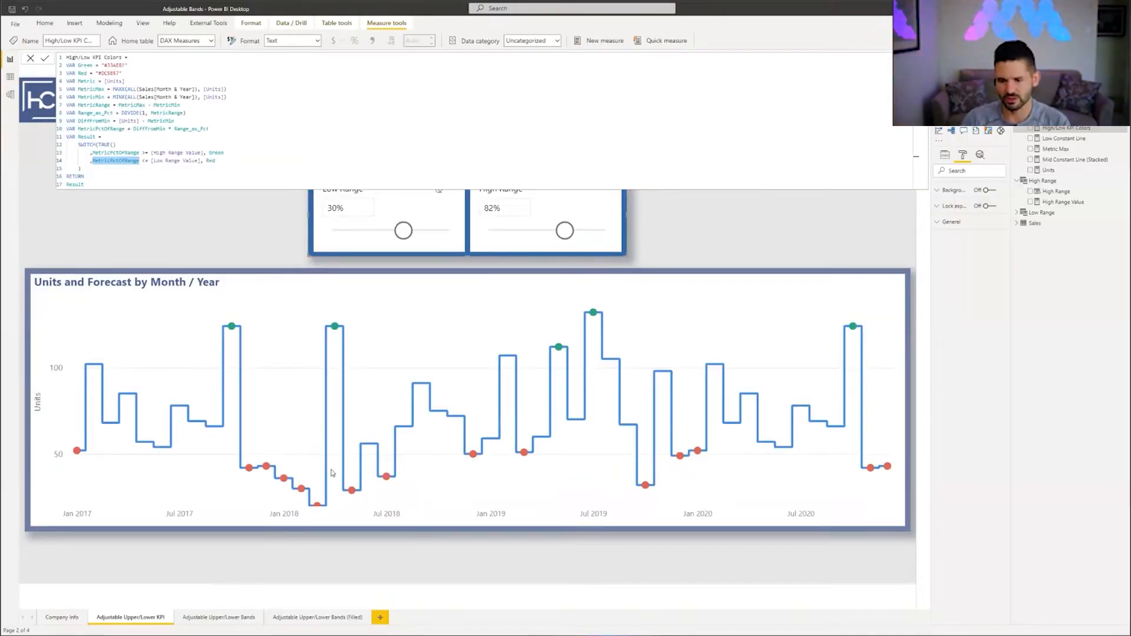
Go to the Adjustable Upper/Lower Bands (Filled) page and list the layers of the Visual group in the Selection pane.
click(317, 618)
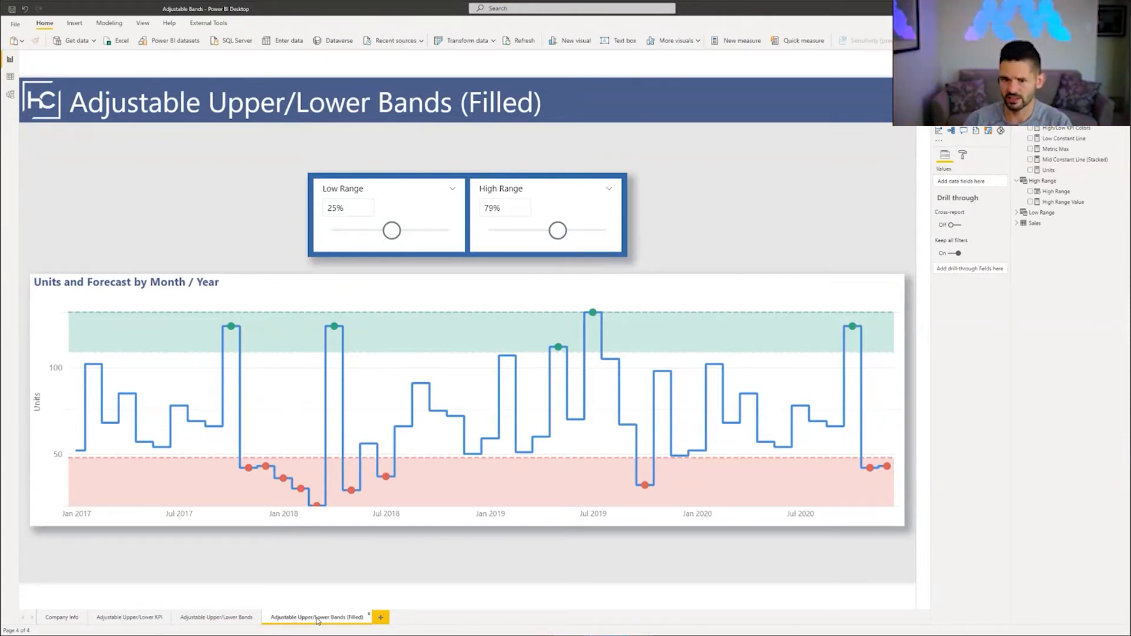
click(79, 287)
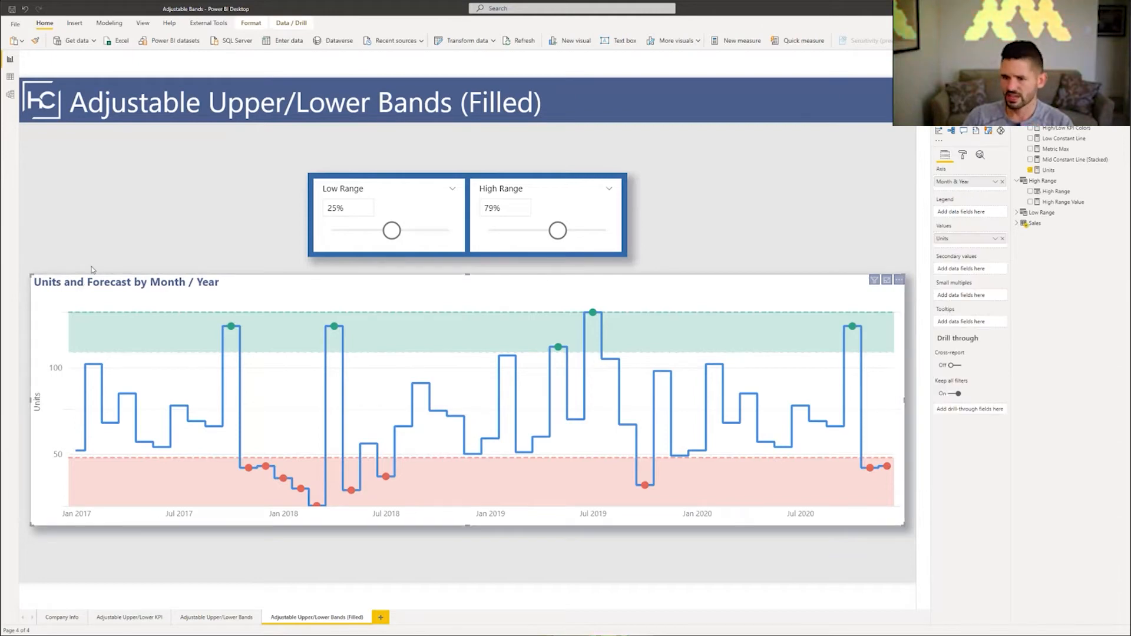
click(140, 84)
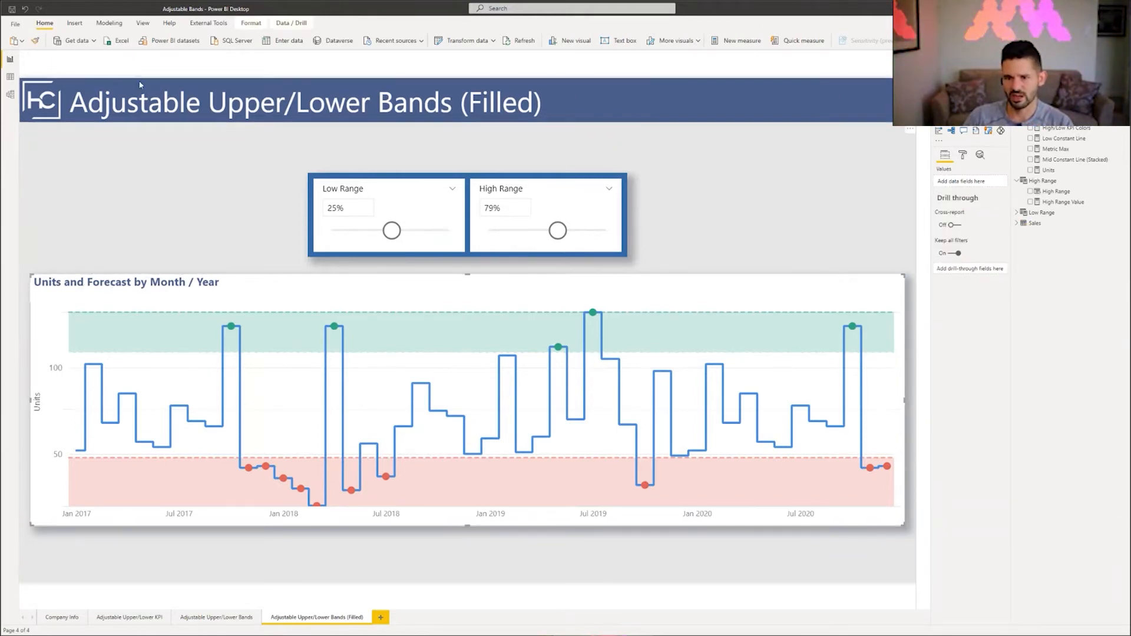
click(143, 22)
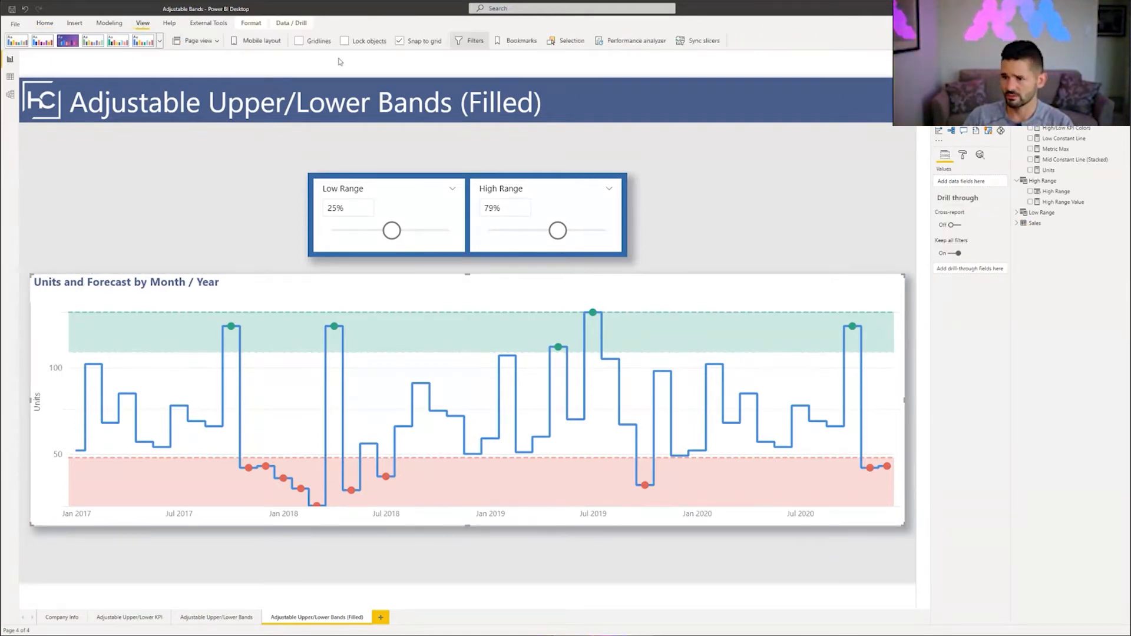
click(570, 41)
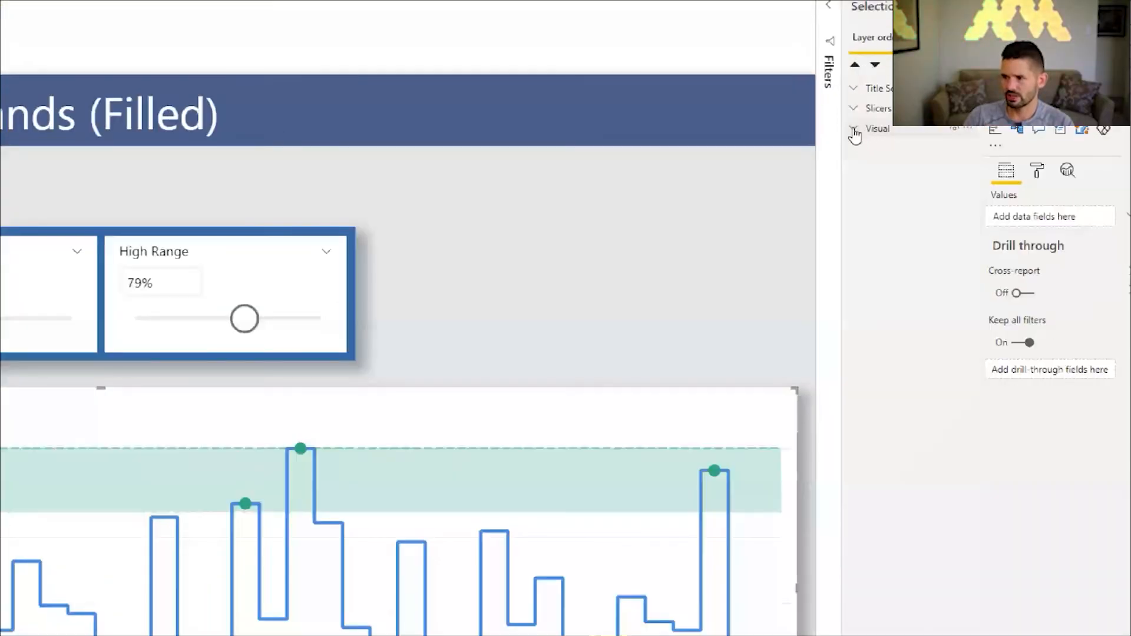
click(854, 130)
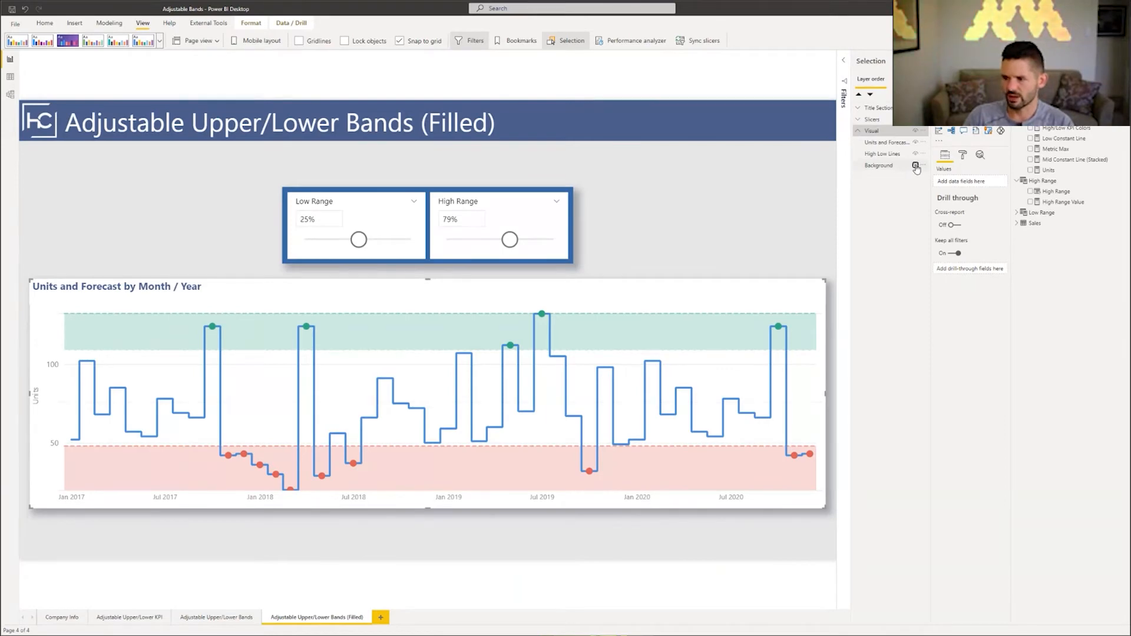
Temporarily hide the Background layer and the Units and Forecast chart one at a time, showing each again.
click(916, 166)
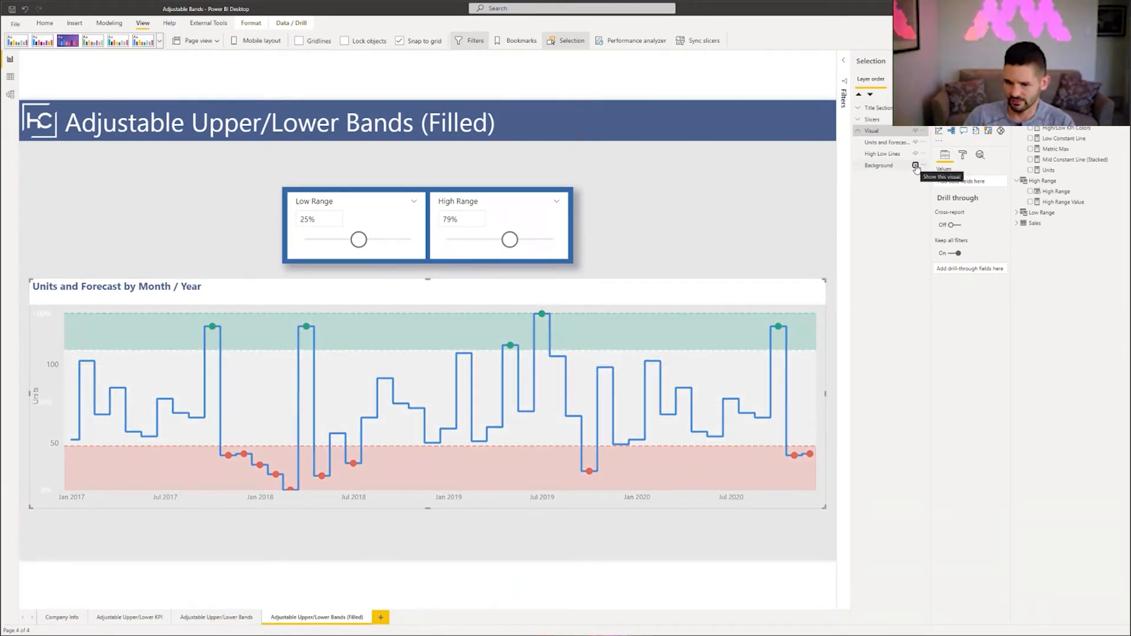
click(916, 166)
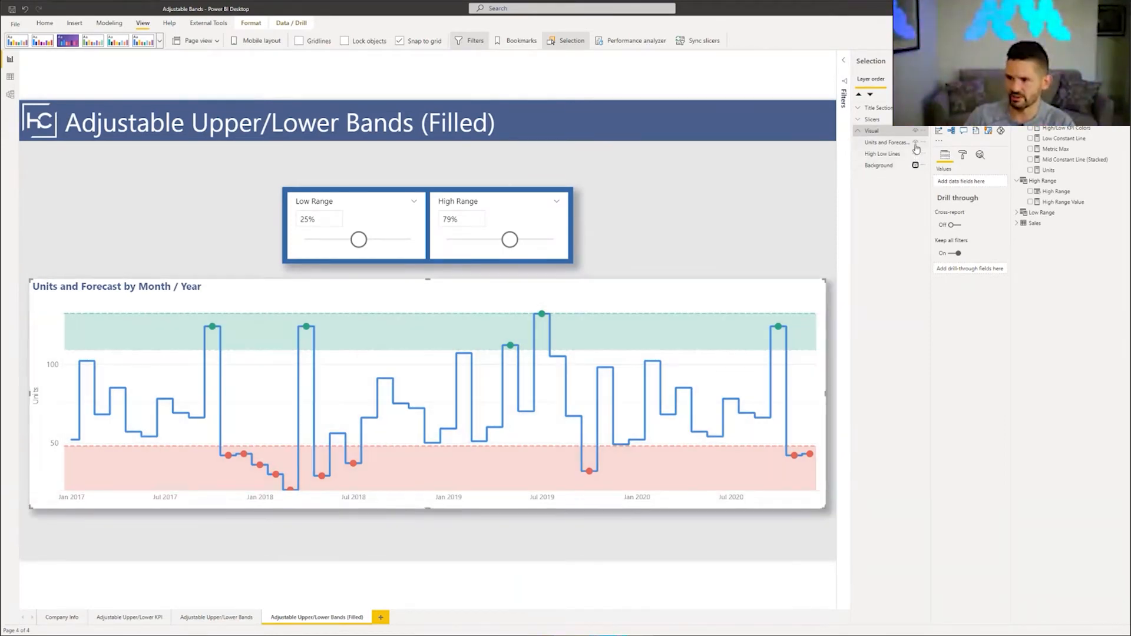
click(915, 143)
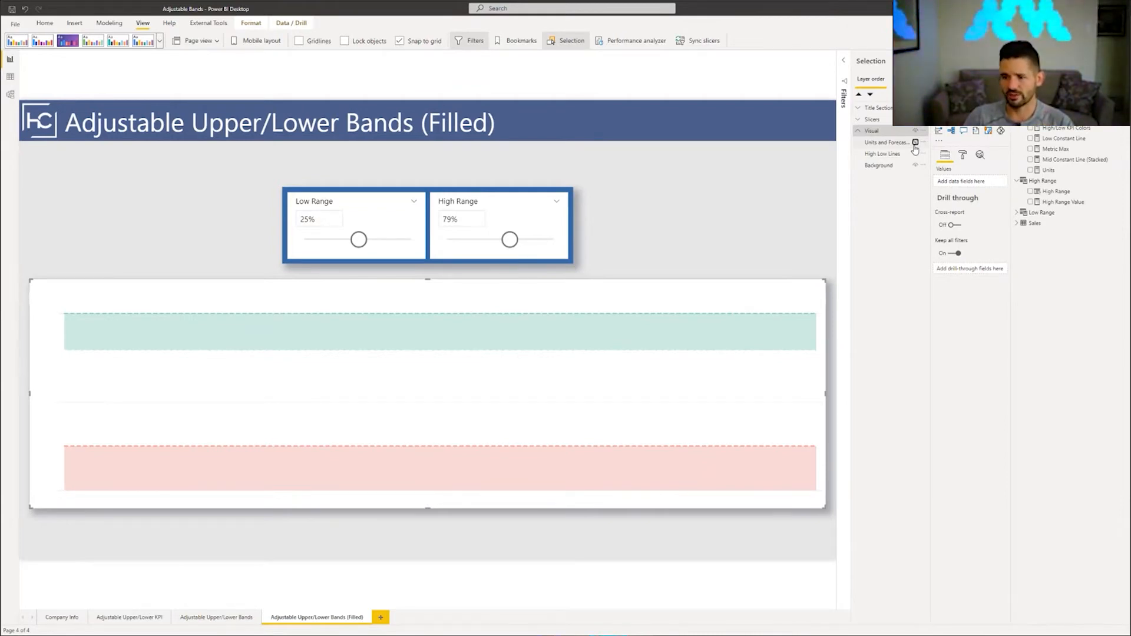
click(915, 143)
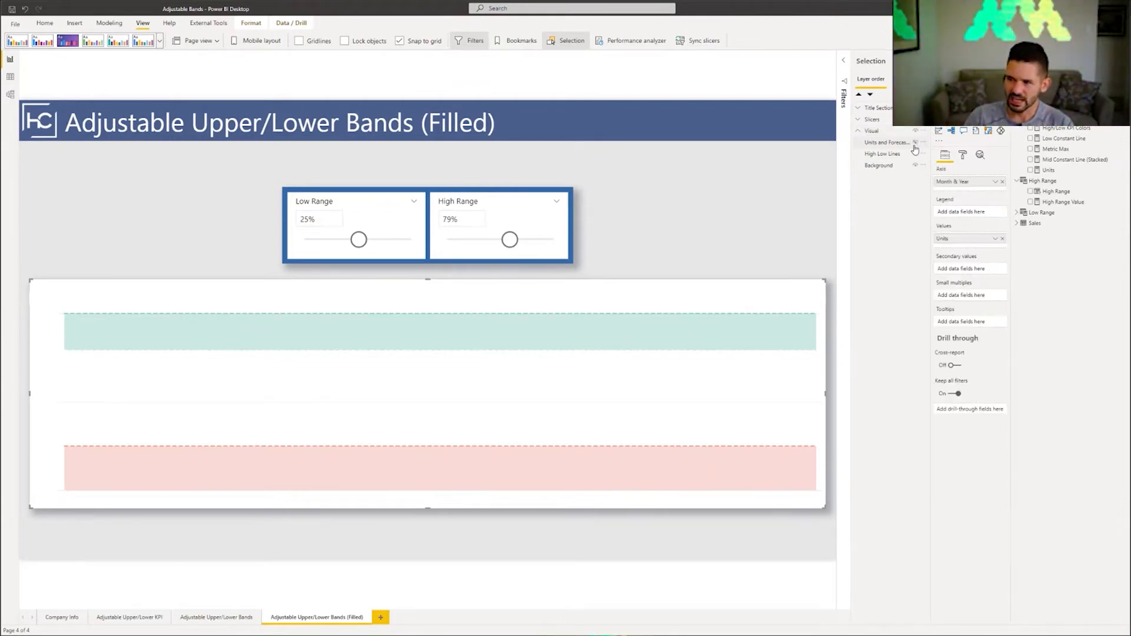
click(916, 143)
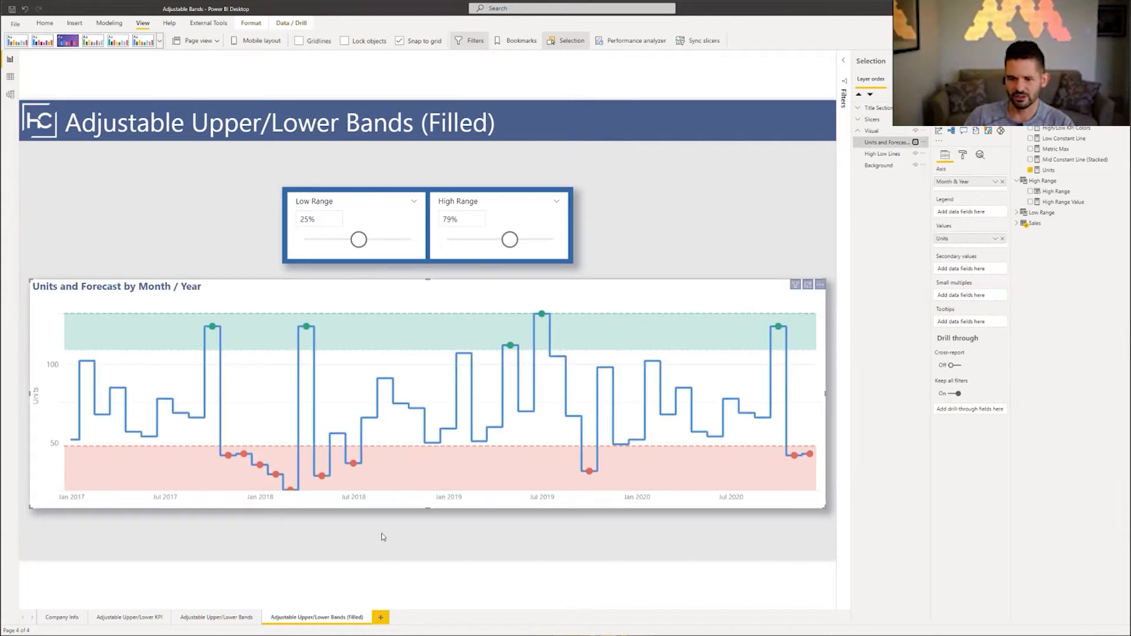
Compare with the Adjustable Upper/Lower KPI page, return to the filled bands page, hide the Units and Forecast chart, and select High Low Lines.
click(129, 618)
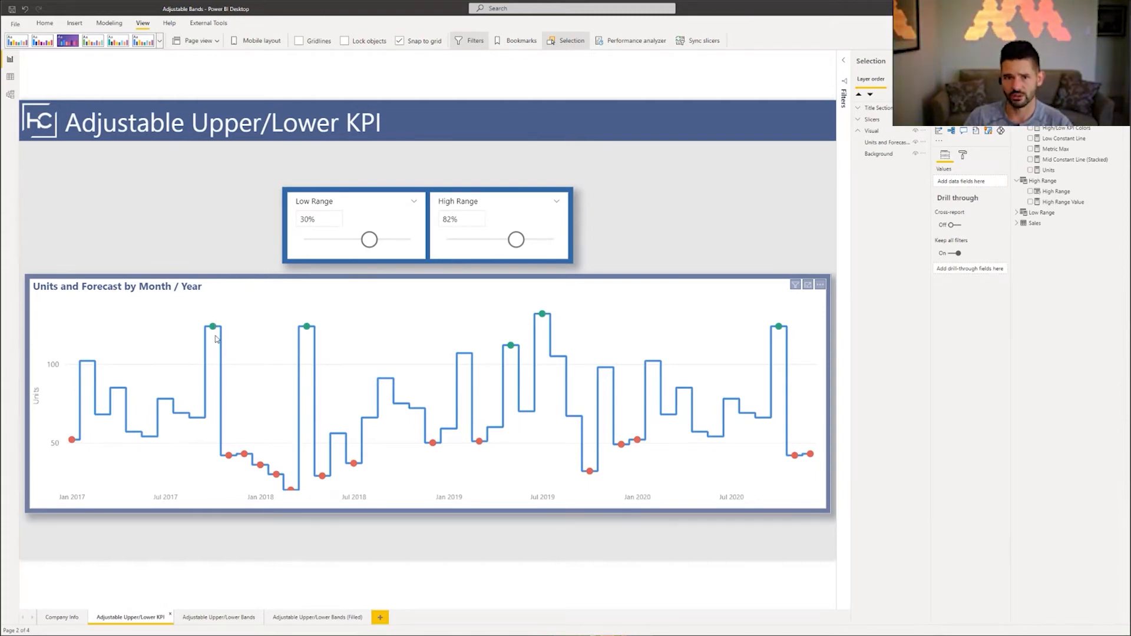
click(318, 617)
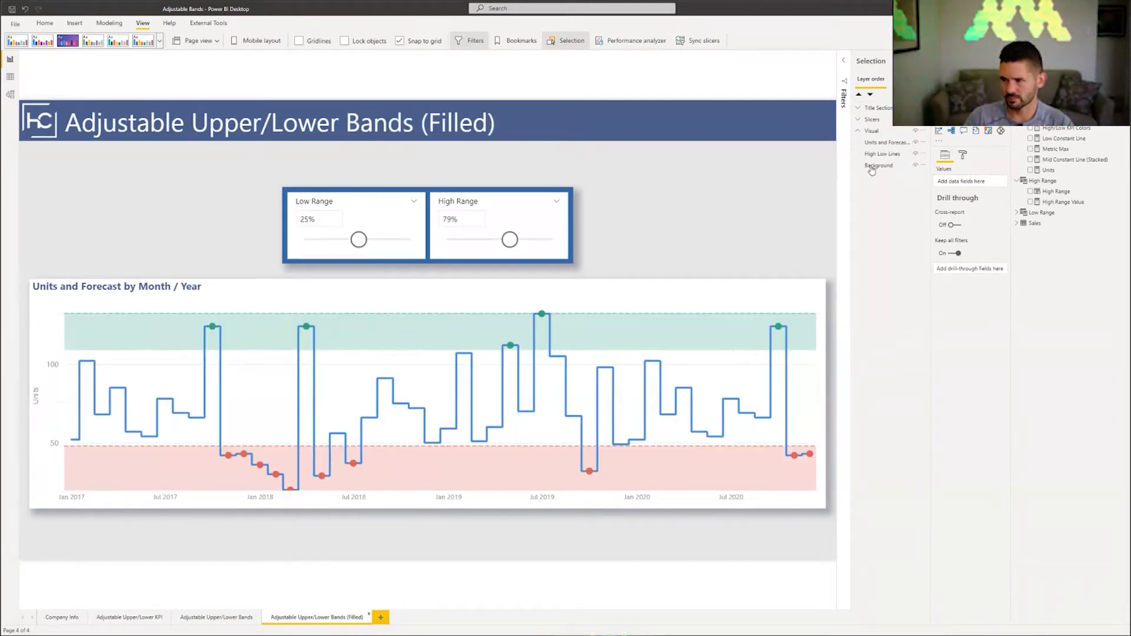
click(915, 143)
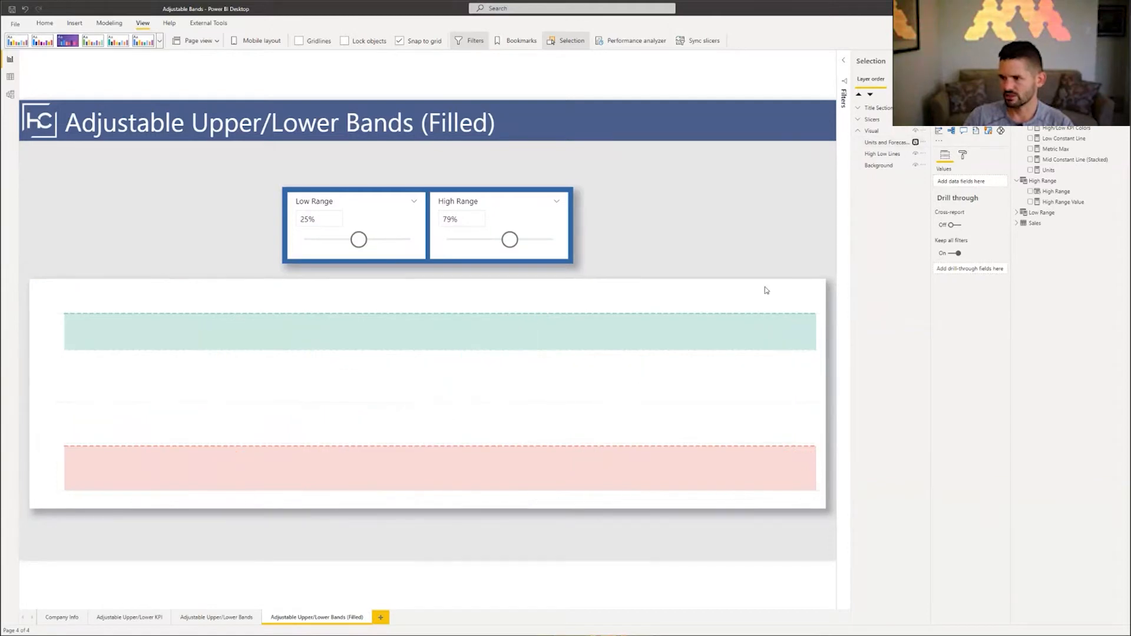
click(723, 303)
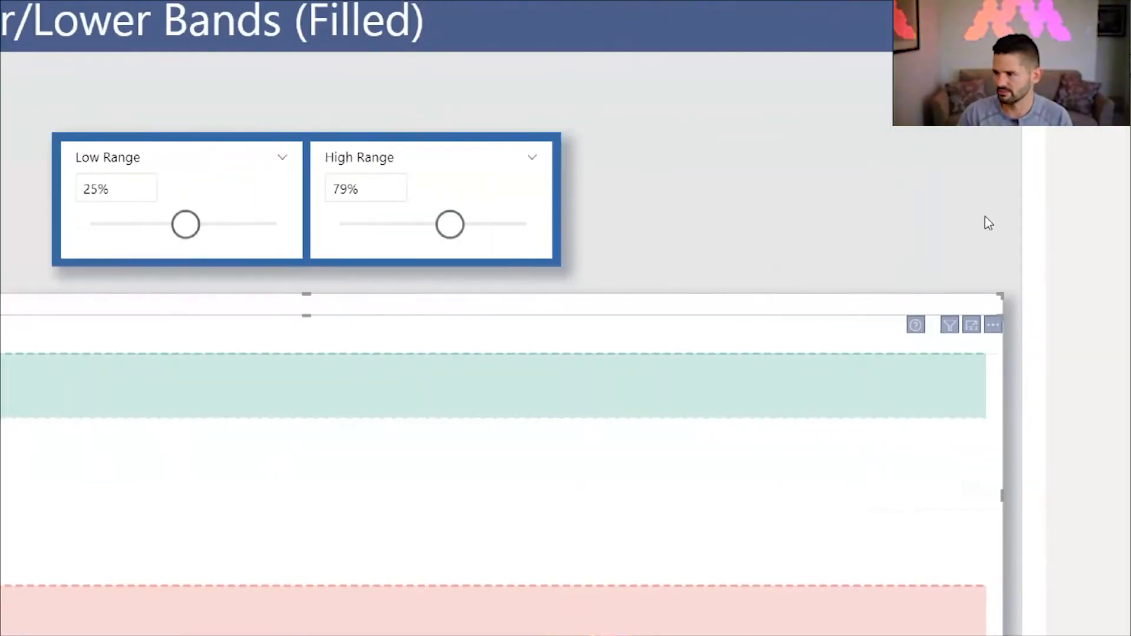
Review the High Low Lines chart's Y axis range, set the axis color to black, and expand the Low Range table.
click(927, 87)
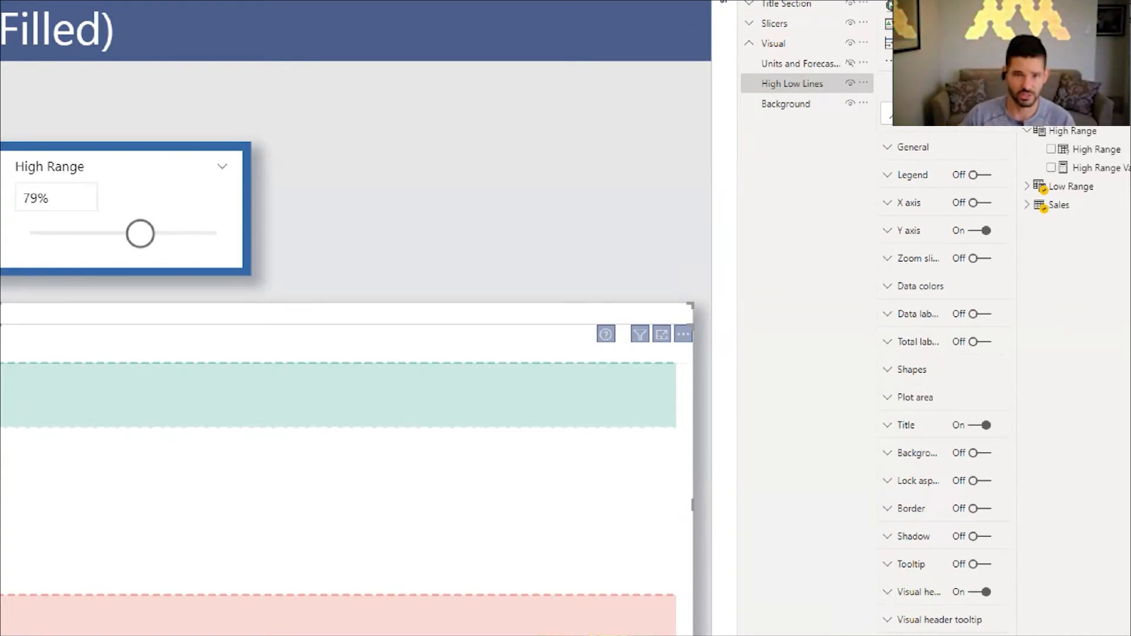
click(917, 231)
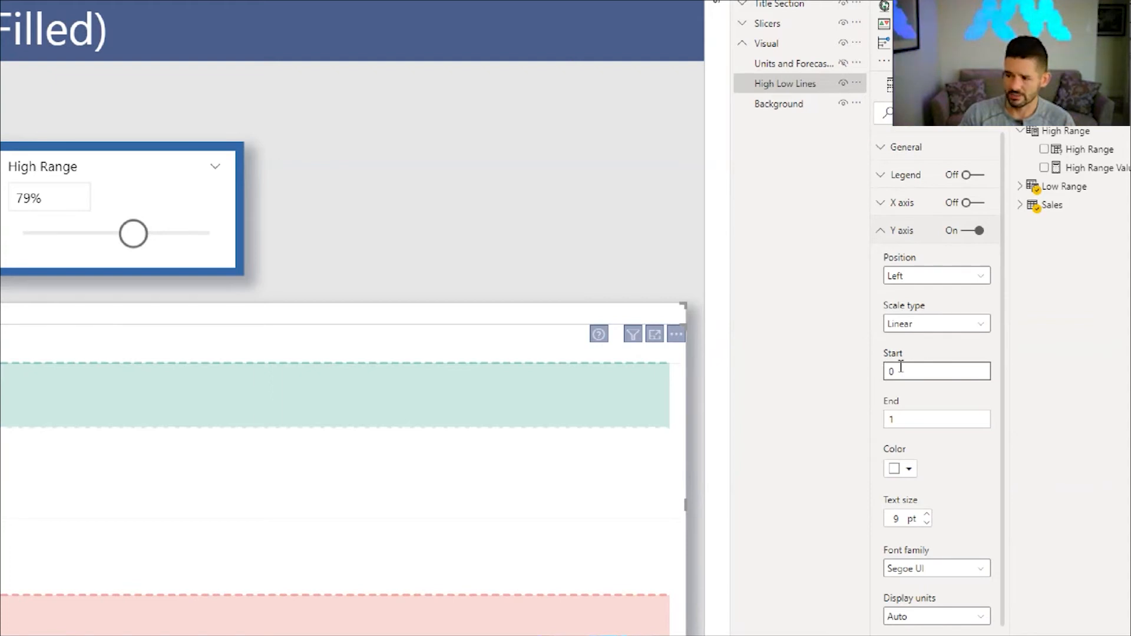
click(896, 474)
click(931, 500)
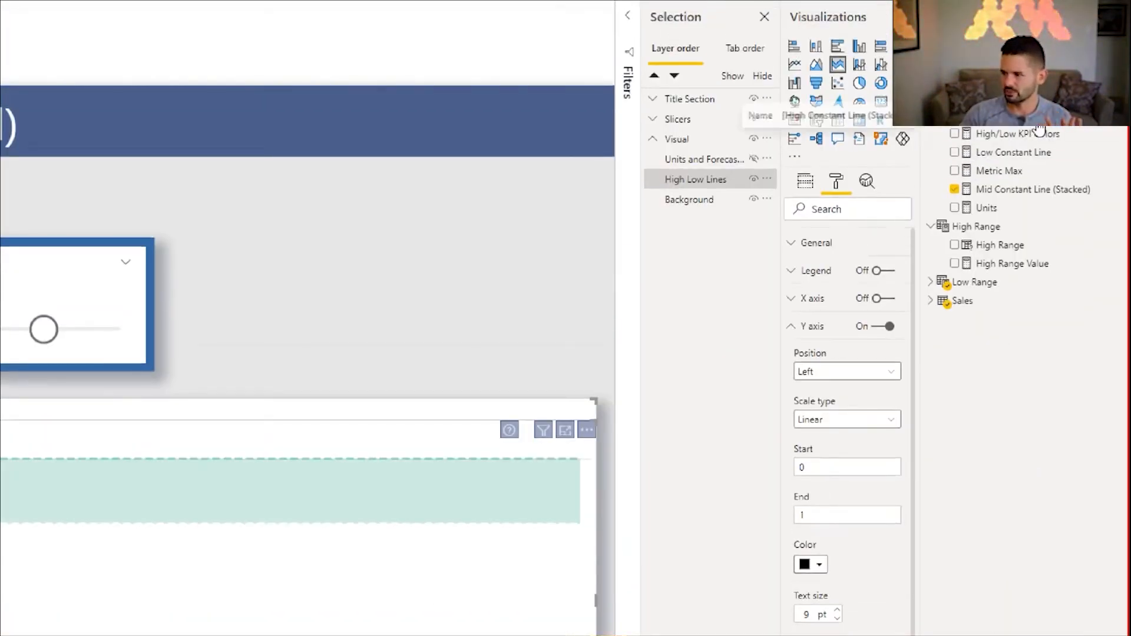
click(929, 282)
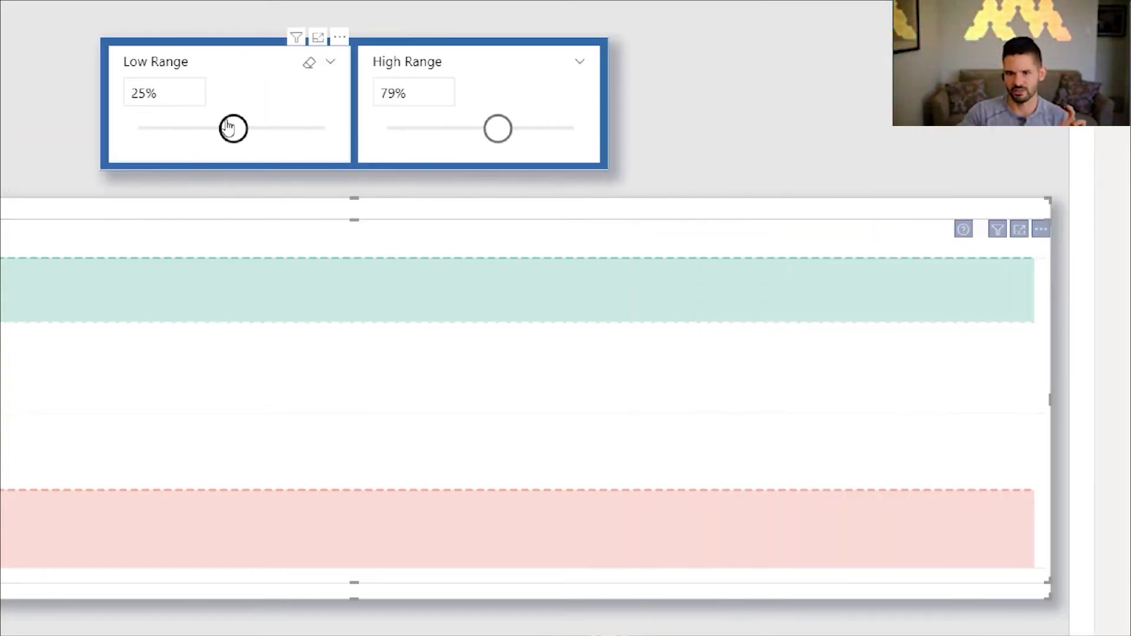
Set the Low Range slicer to 32% and the High Range slicer to 87%.
drag(229, 126, 258, 127)
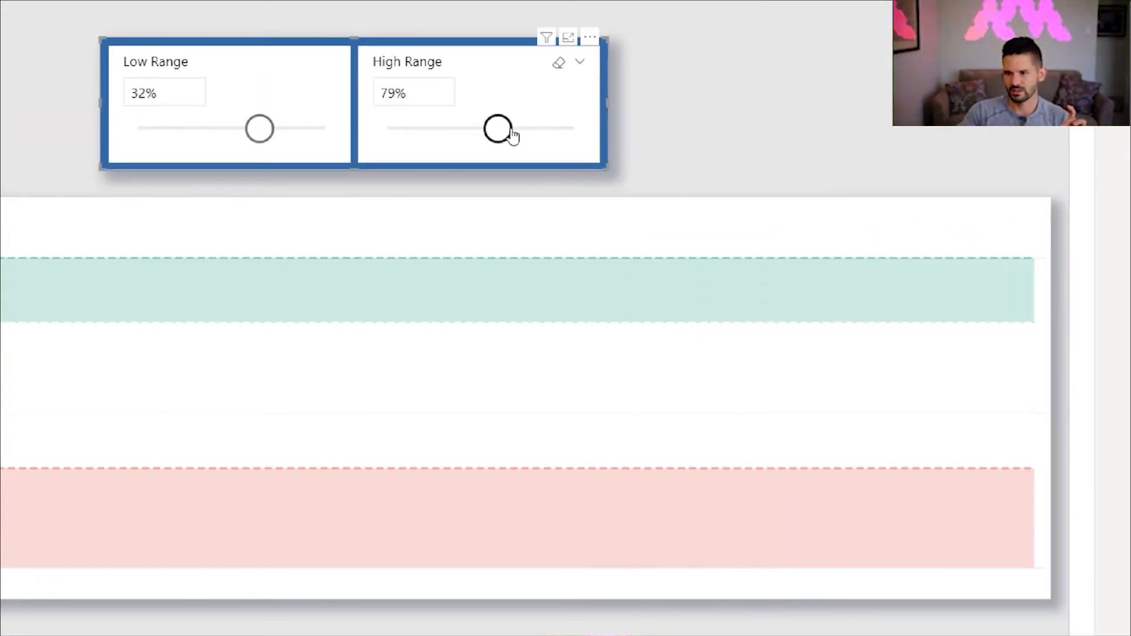
drag(511, 135, 533, 135)
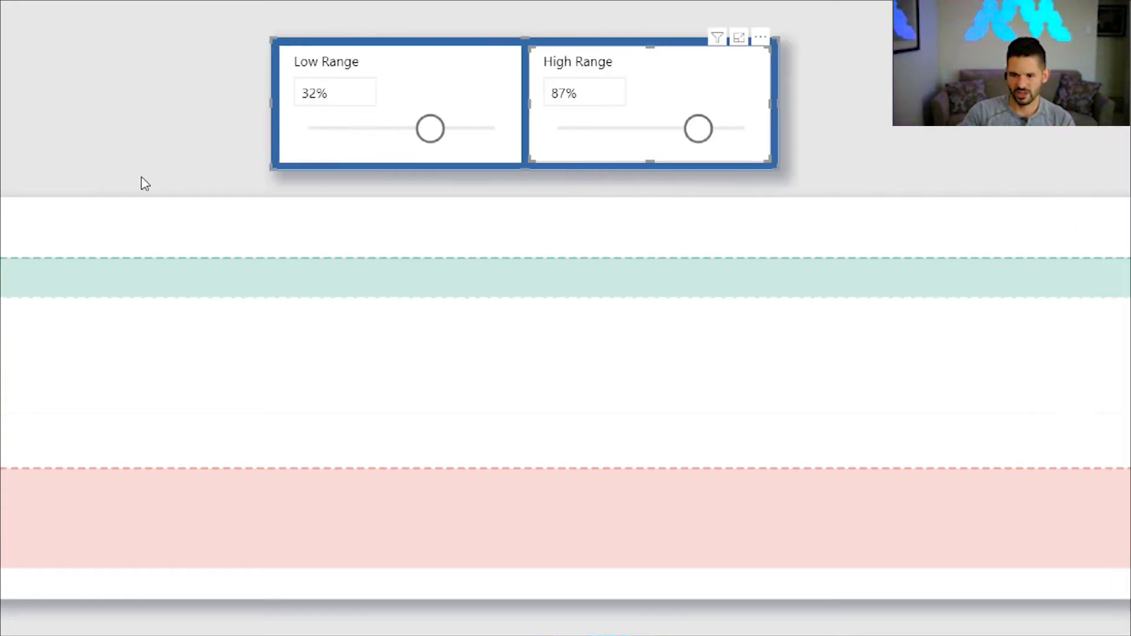
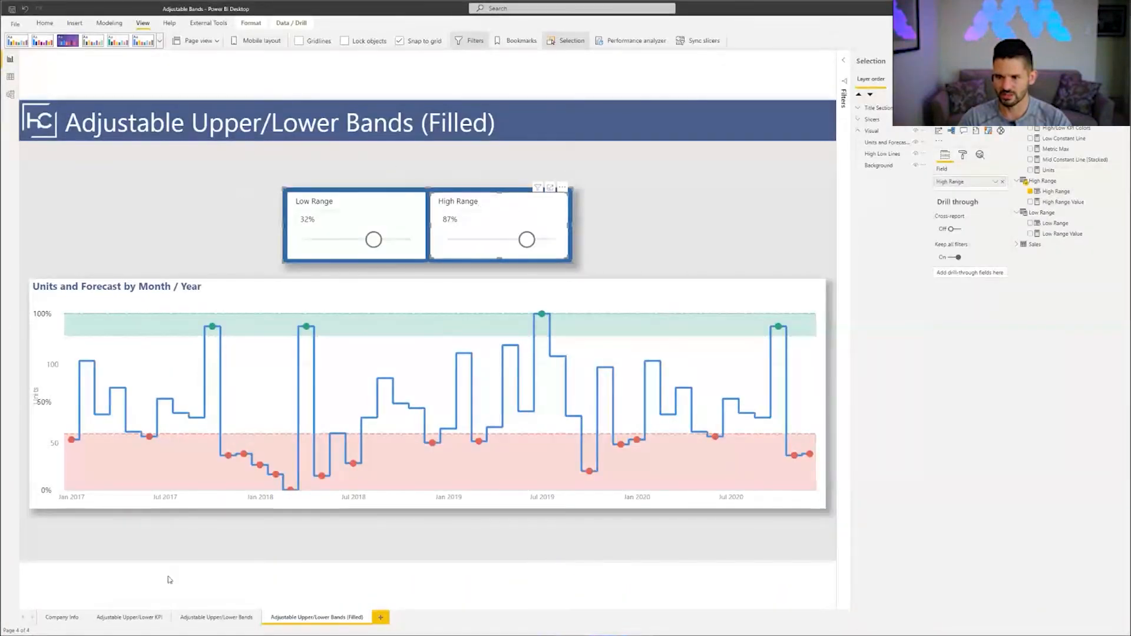
Compare with the Adjustable Upper/Lower KPI page, then inspect the filled bands page's Units and Forecast chart in focus mode and return to the report.
click(138, 617)
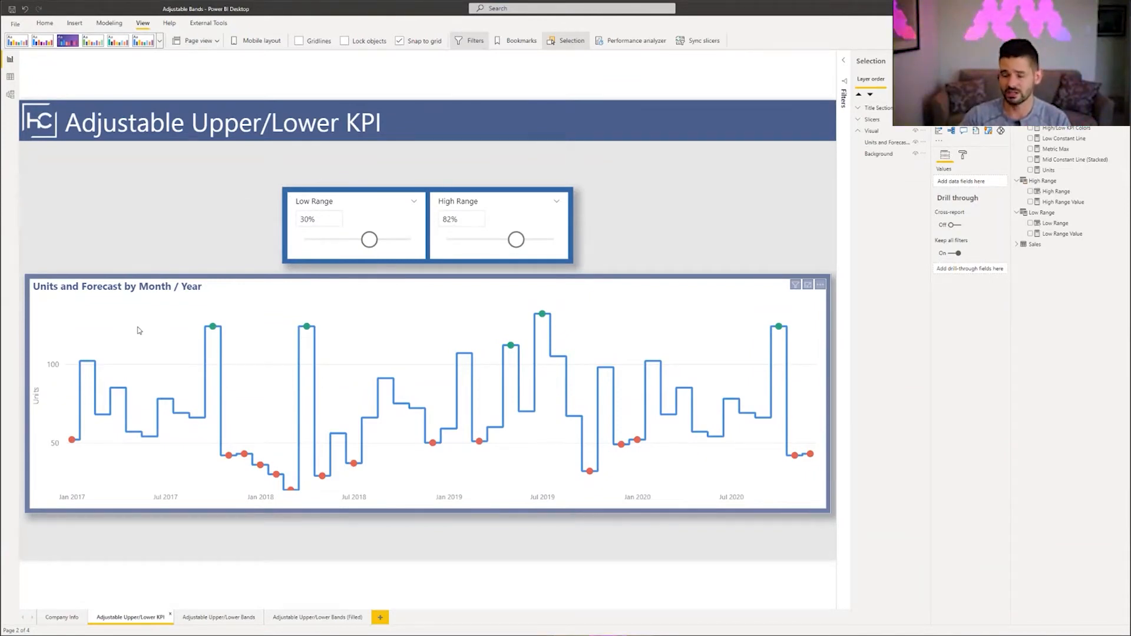
click(298, 617)
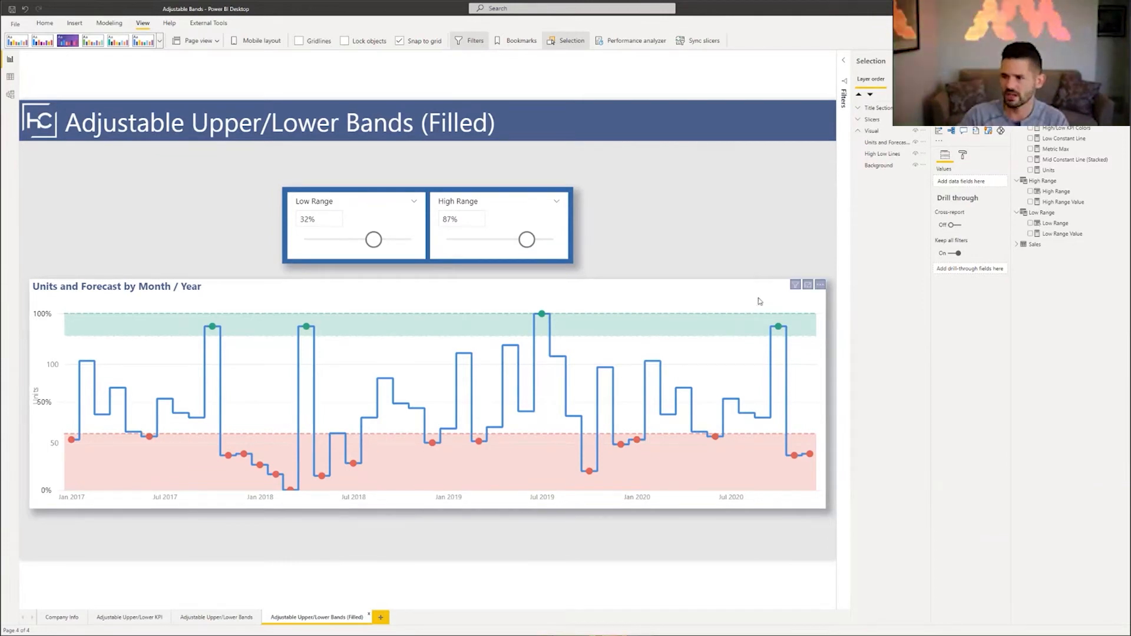
click(807, 287)
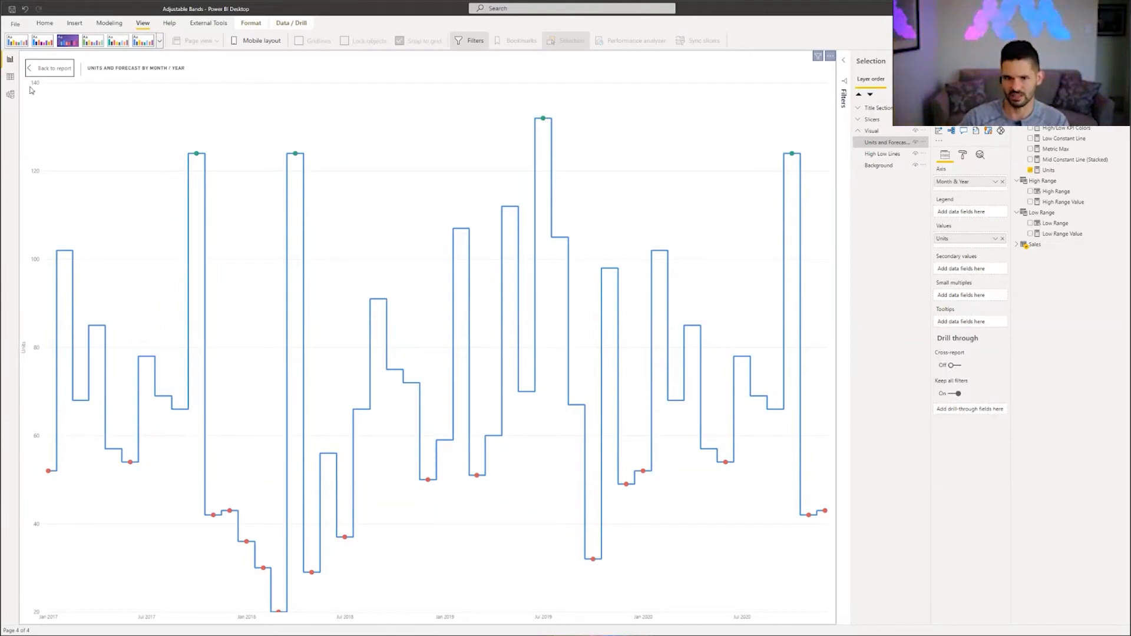
click(57, 68)
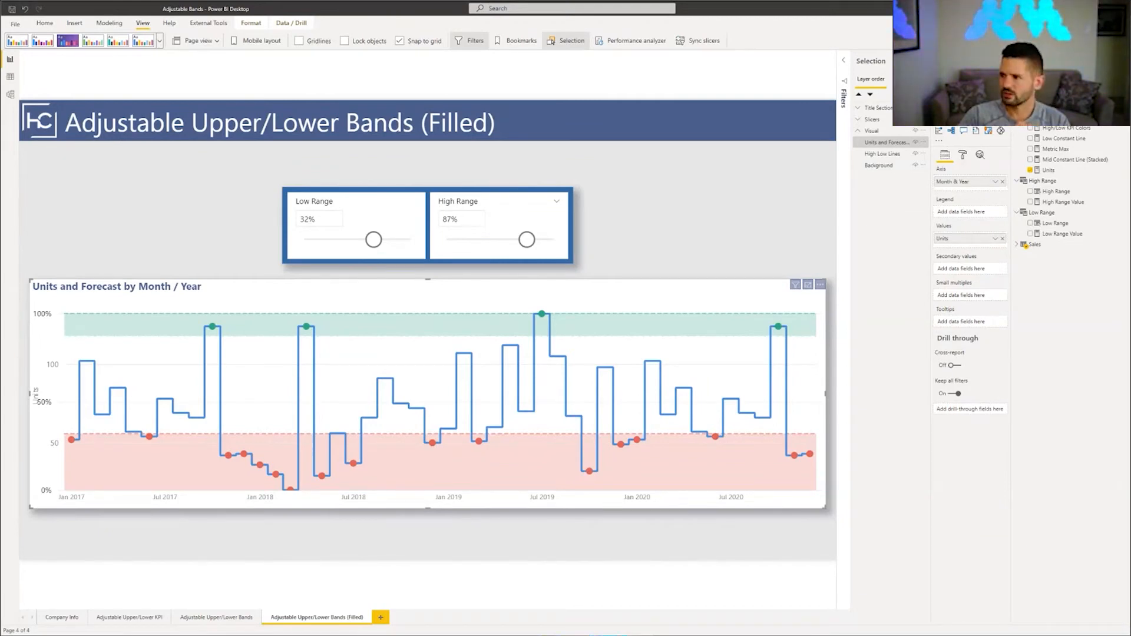
Close the Adjustable Bands report without saving the changes.
click(1117, 8)
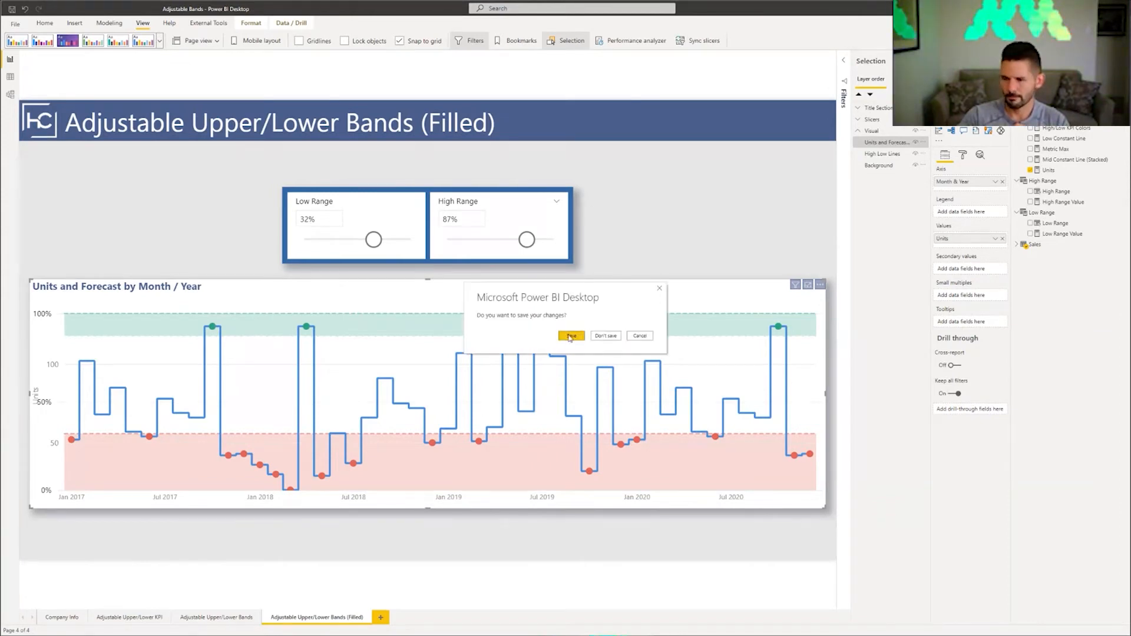
click(606, 336)
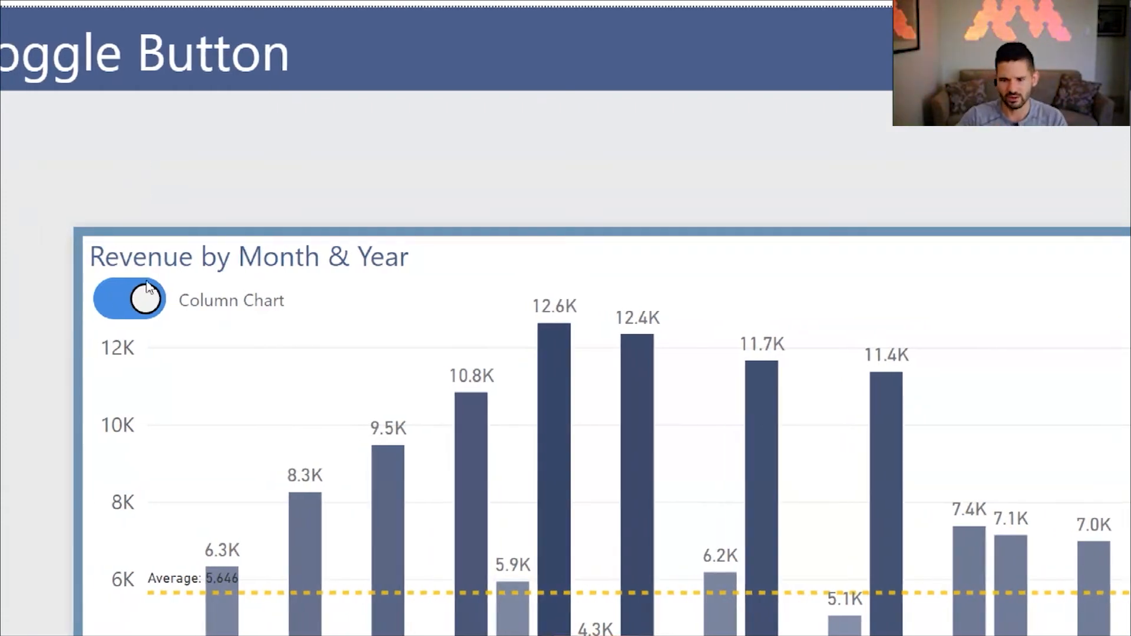
Try the toggle button to switch the Revenue by Month & Year visual between column and area chart, finishing on the column chart.
click(116, 311)
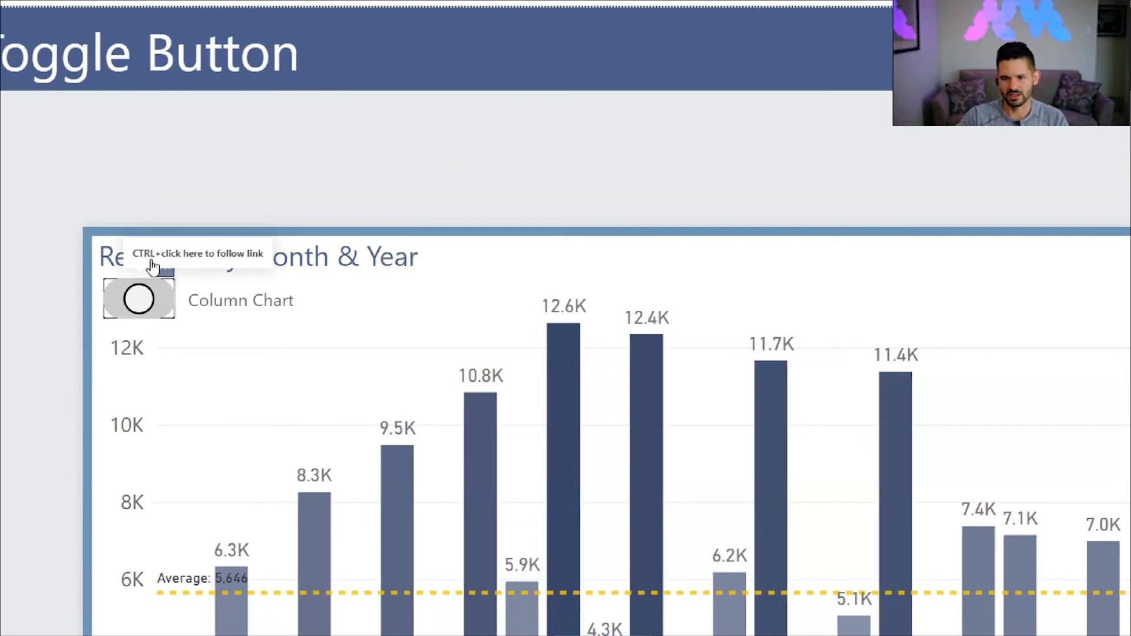
ctrl+click(141, 303)
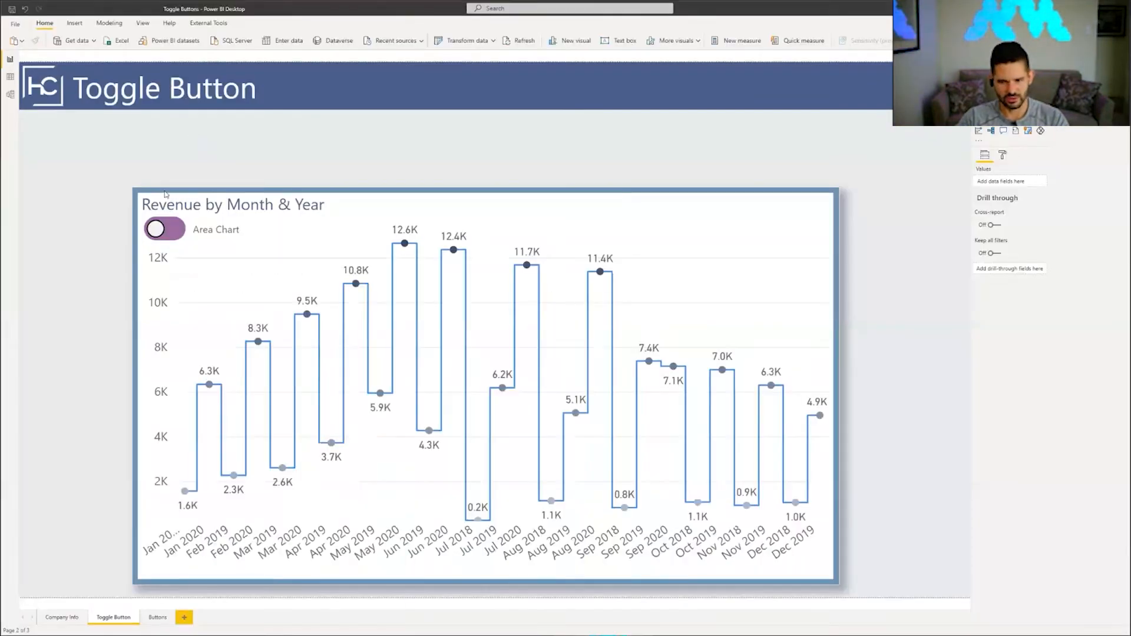
ctrl+click(169, 226)
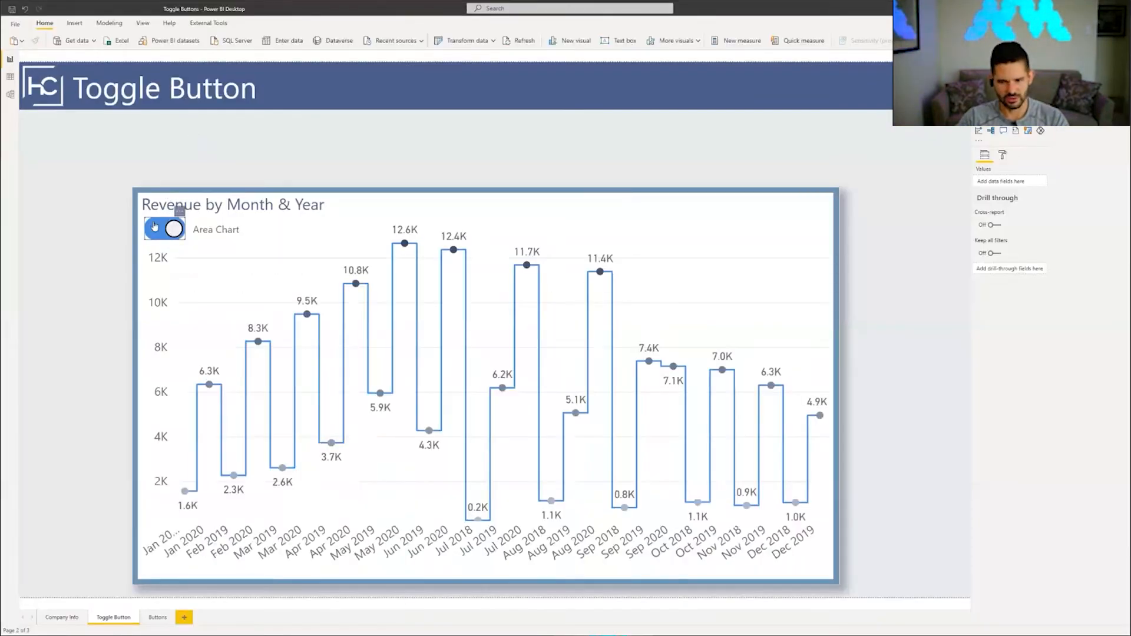
ctrl+click(158, 230)
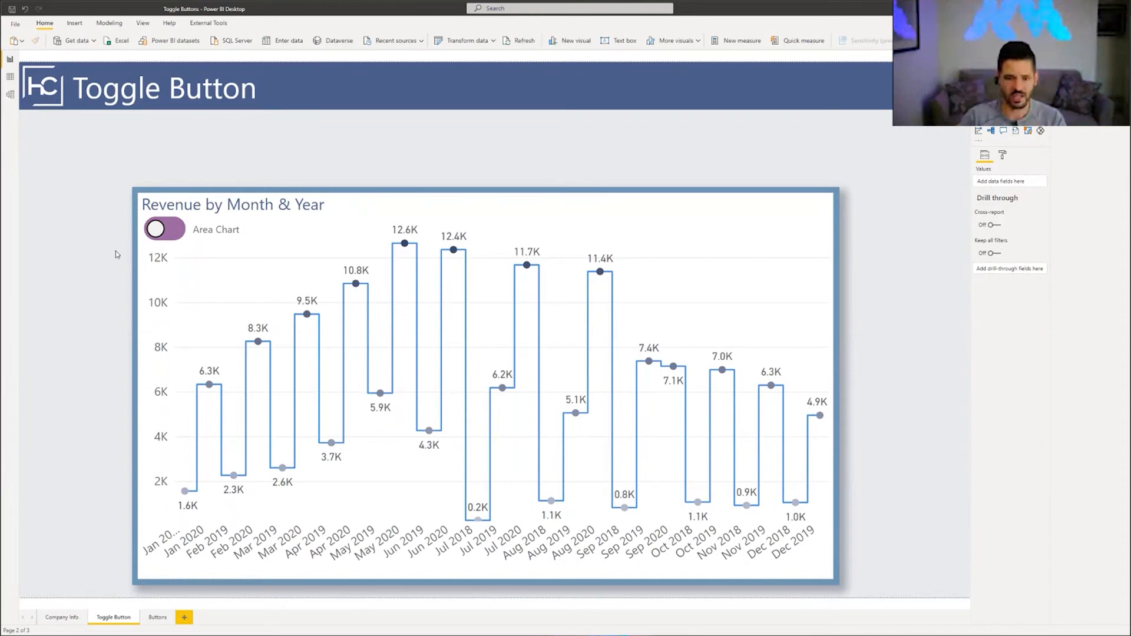
click(161, 229)
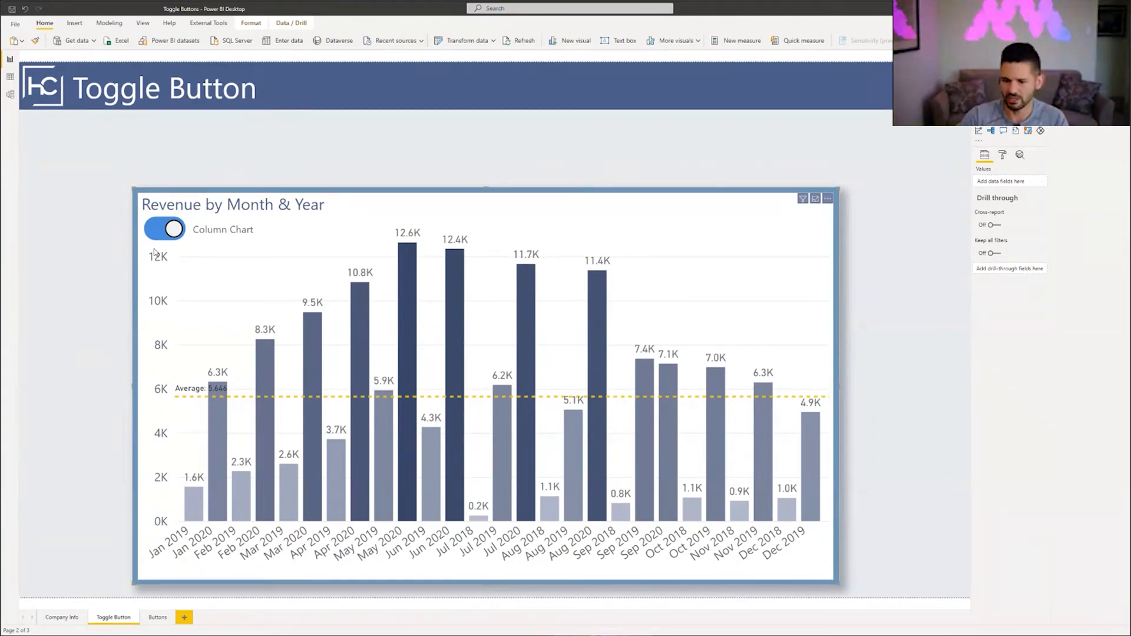
On the Buttons page, paste a copy of the blue Column Chart toggle, place it near the page's upper-right corner, and try it.
click(158, 617)
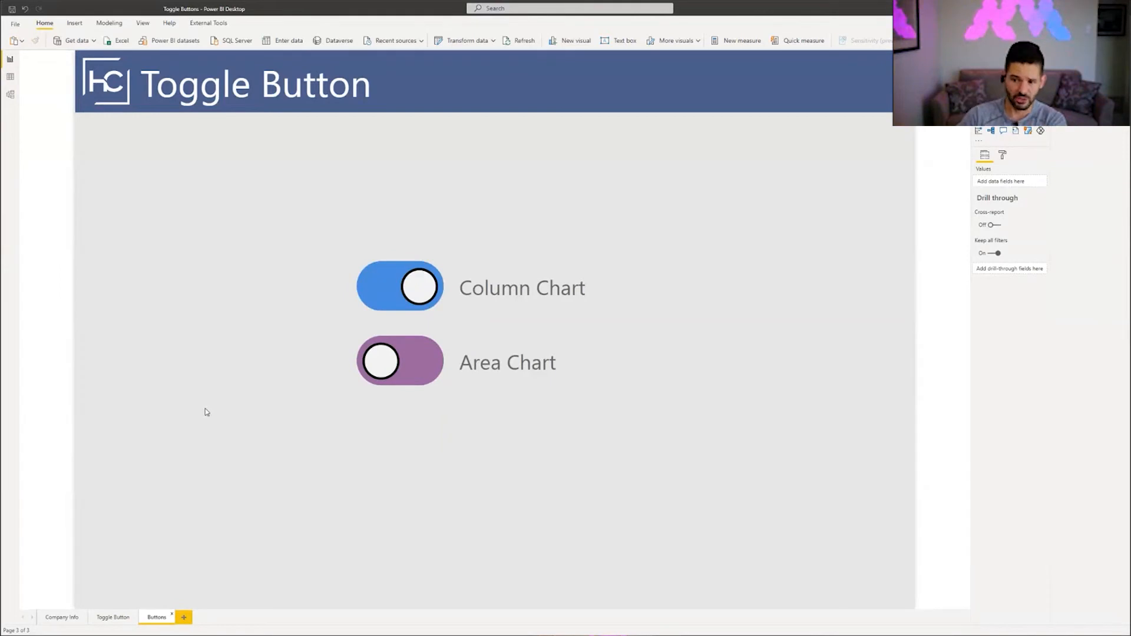
click(380, 286)
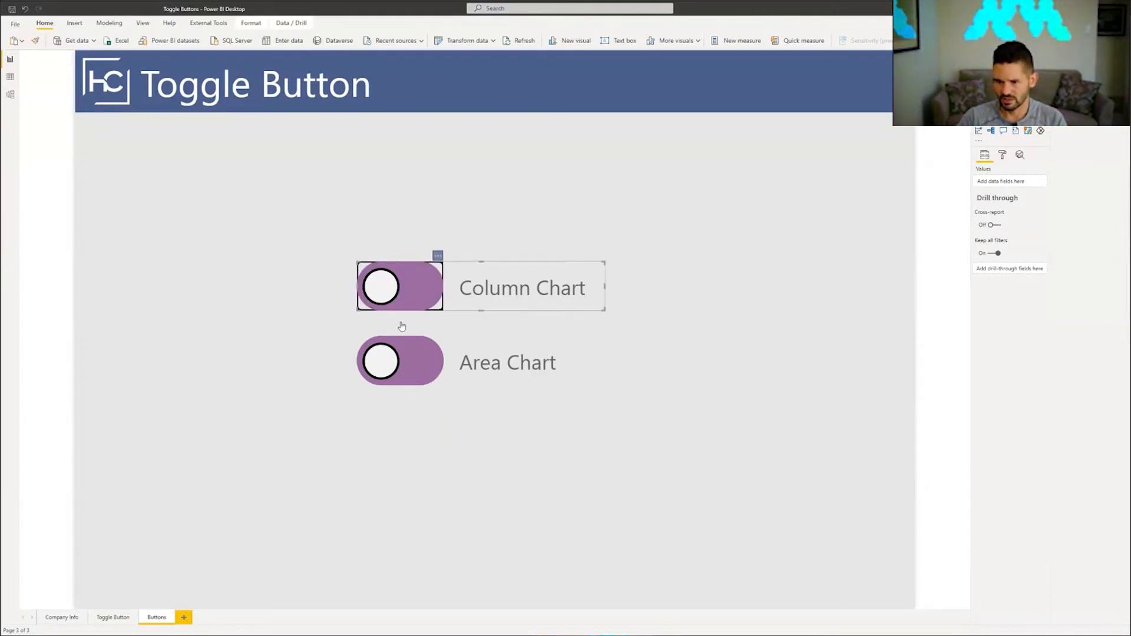
key(ctrl+v)
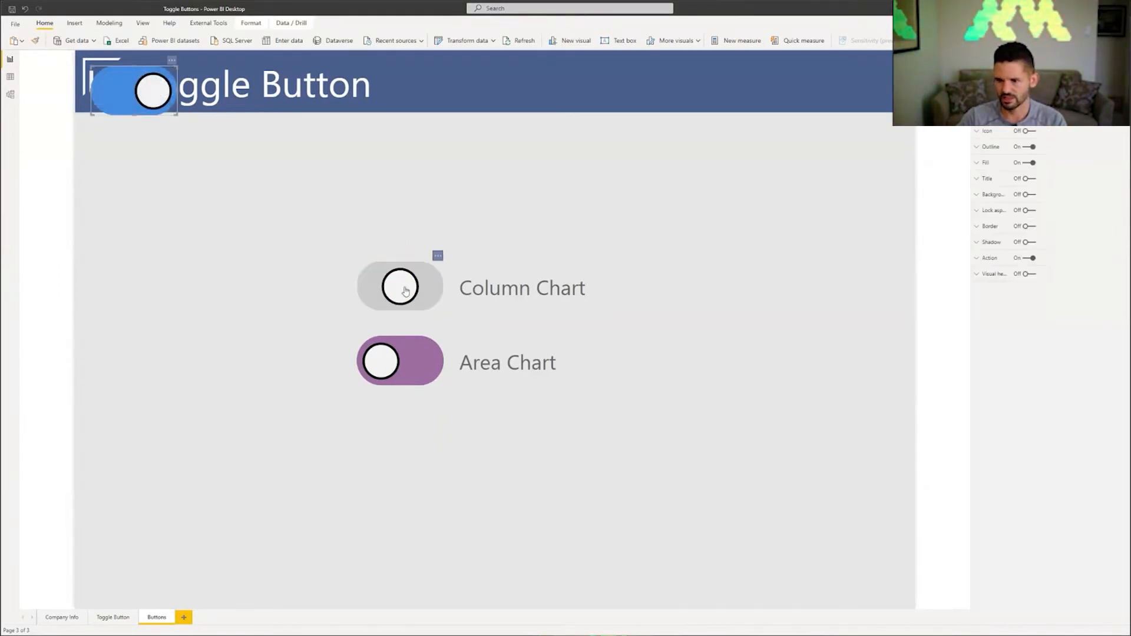
drag(151, 107, 888, 203)
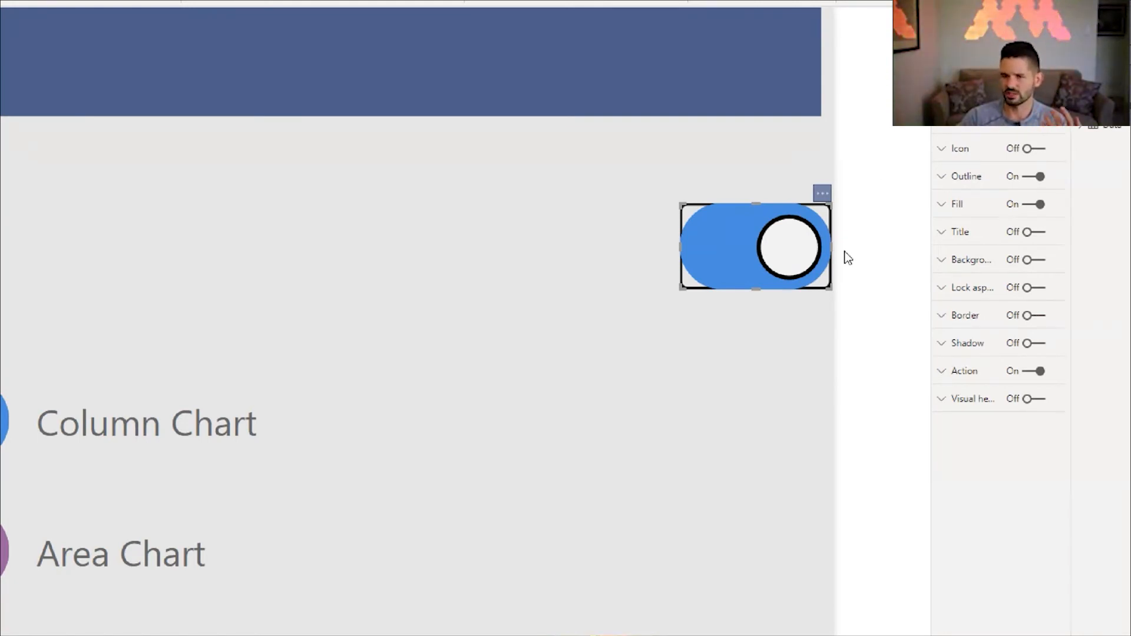
click(752, 268)
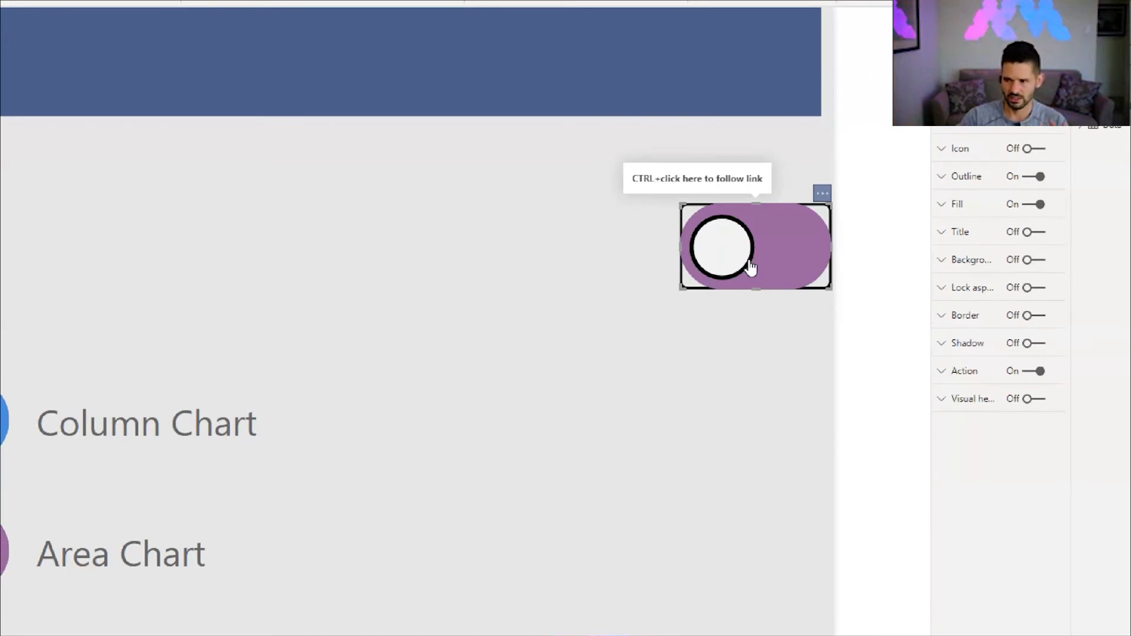
Open the pasted toggle's button text settings and center the text horizontally for the On hover state.
click(965, 132)
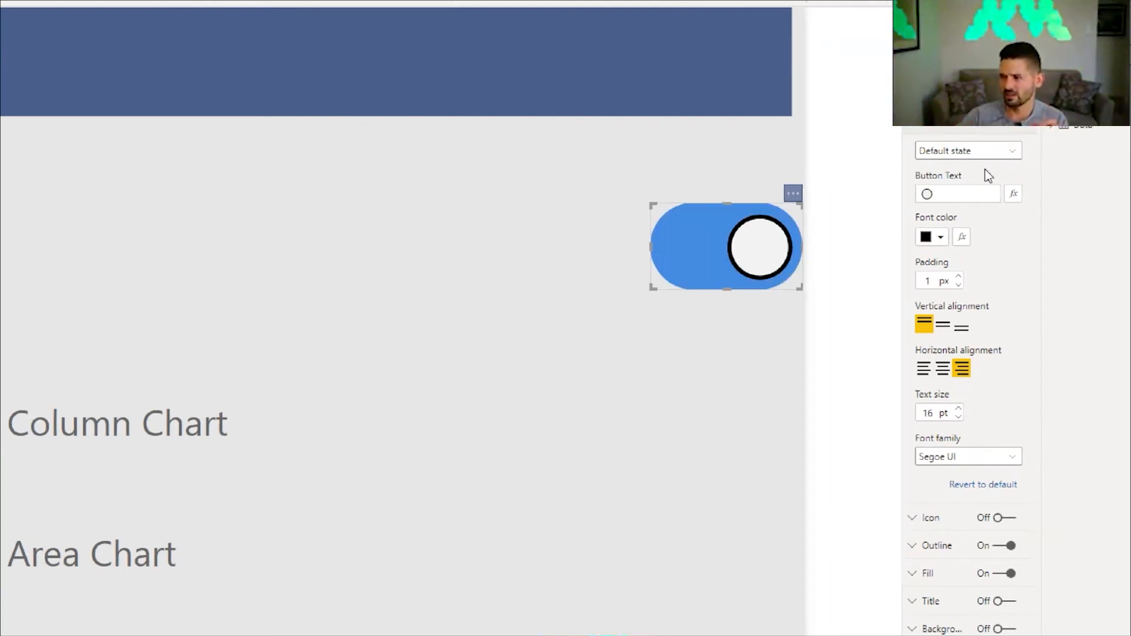
click(985, 152)
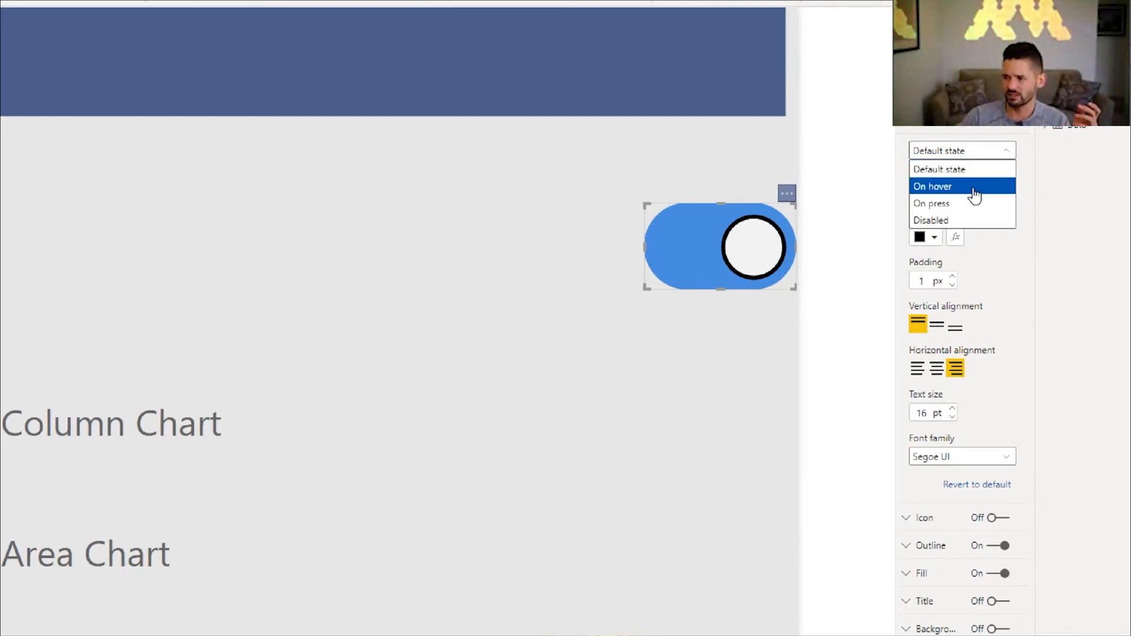
click(975, 188)
click(936, 368)
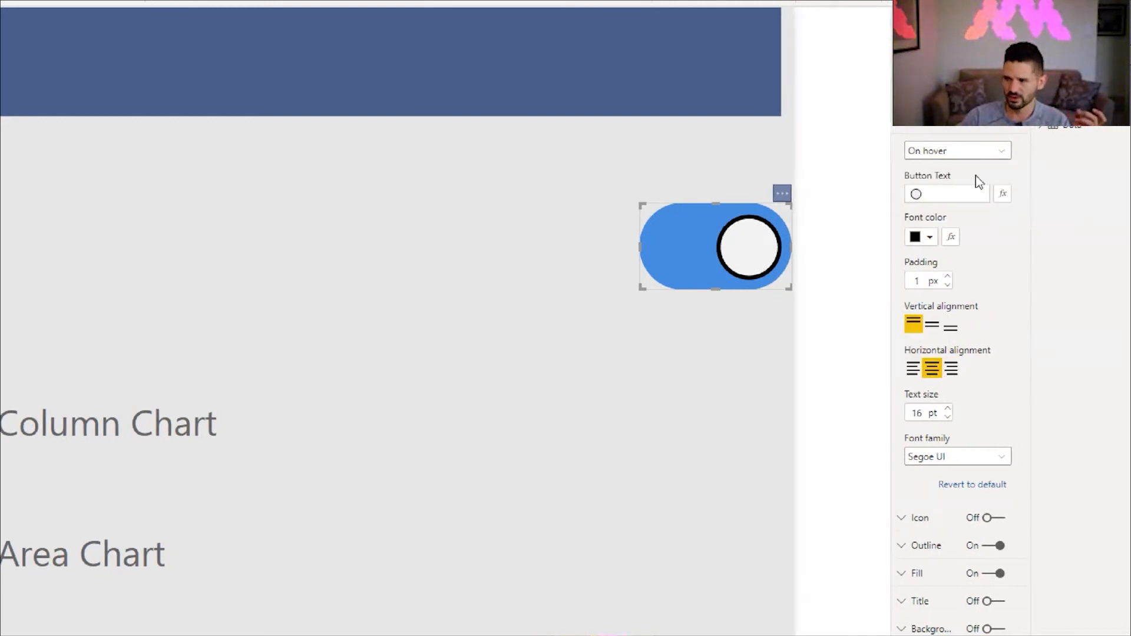
Align the toggle's button text left for the On press state and test the toggle.
click(946, 151)
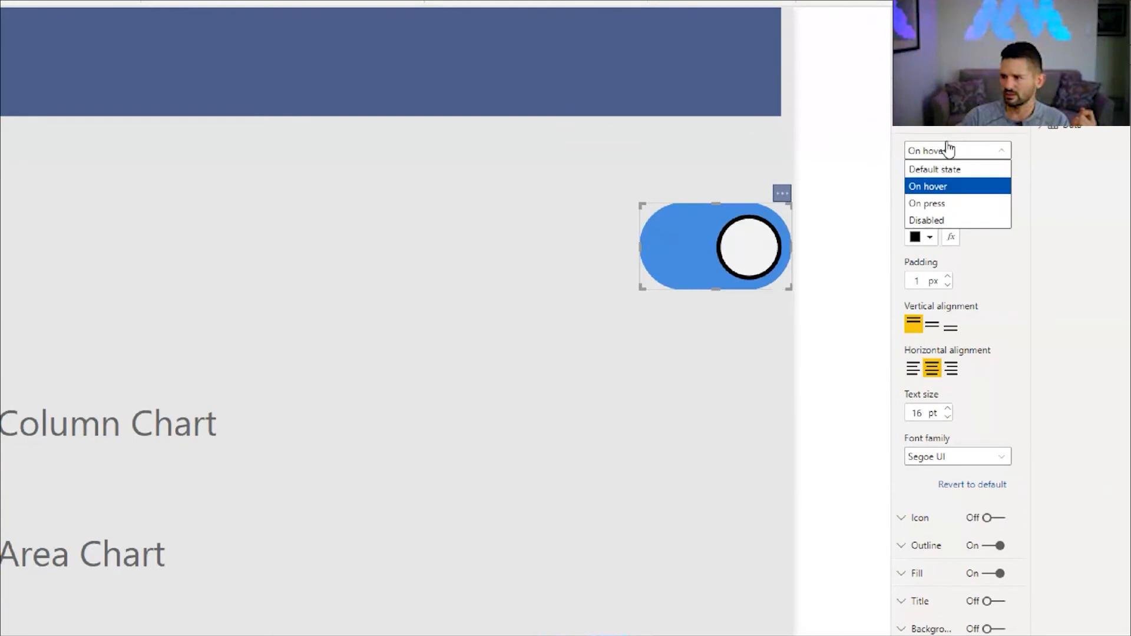
click(944, 203)
click(913, 368)
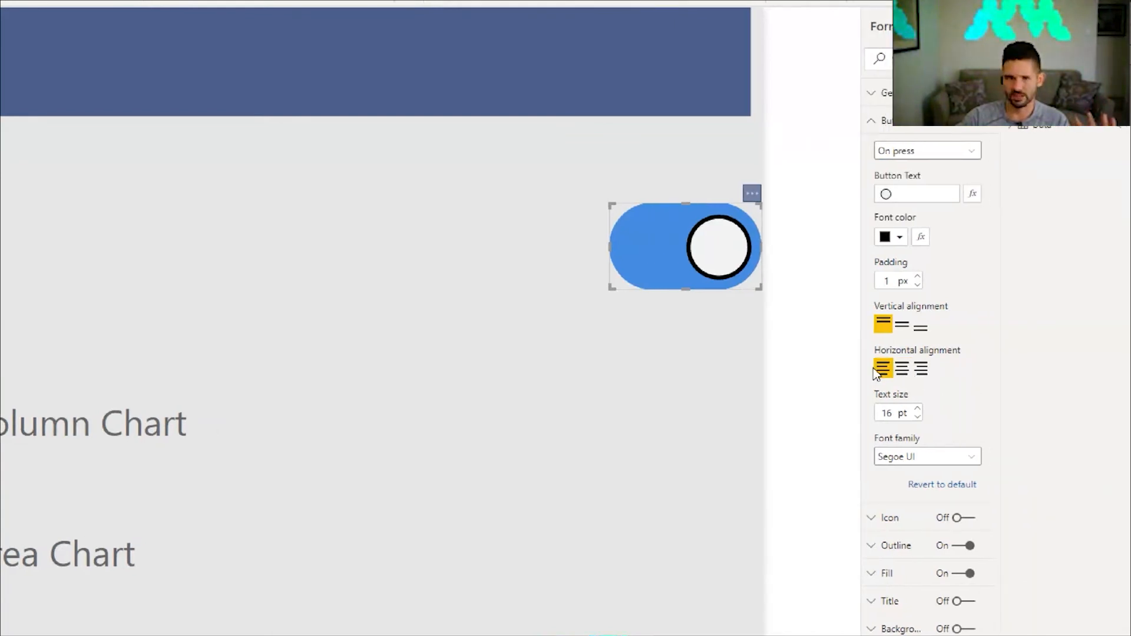
click(678, 233)
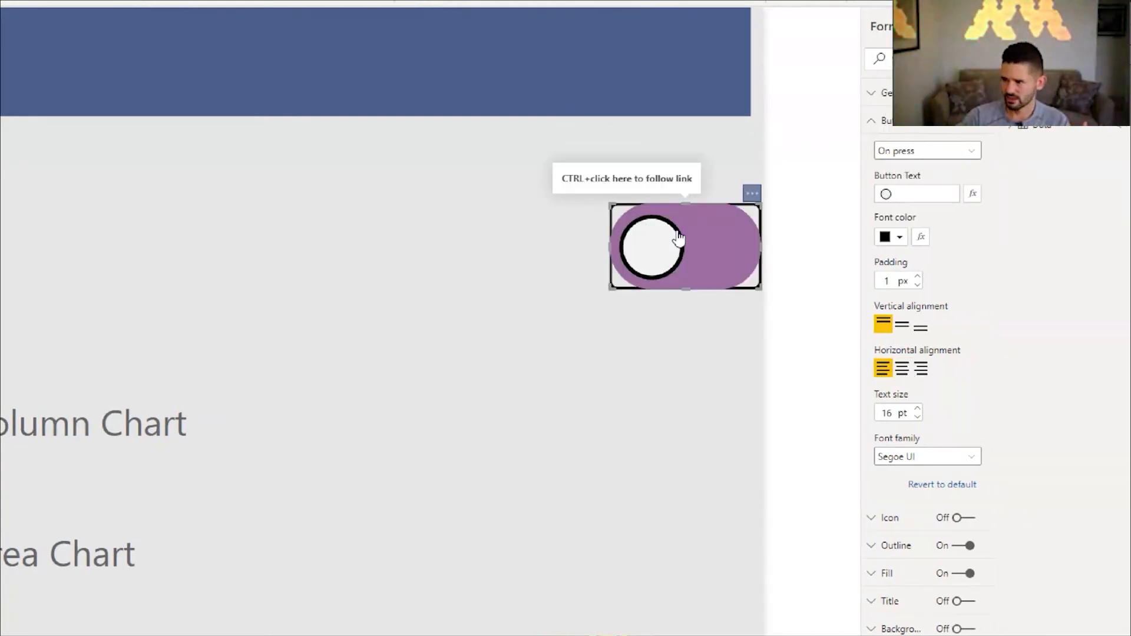
Search the emoji picker for "CIRCLE" from the On press button text, then remove the typed word, keeping the circle symbol.
click(910, 195)
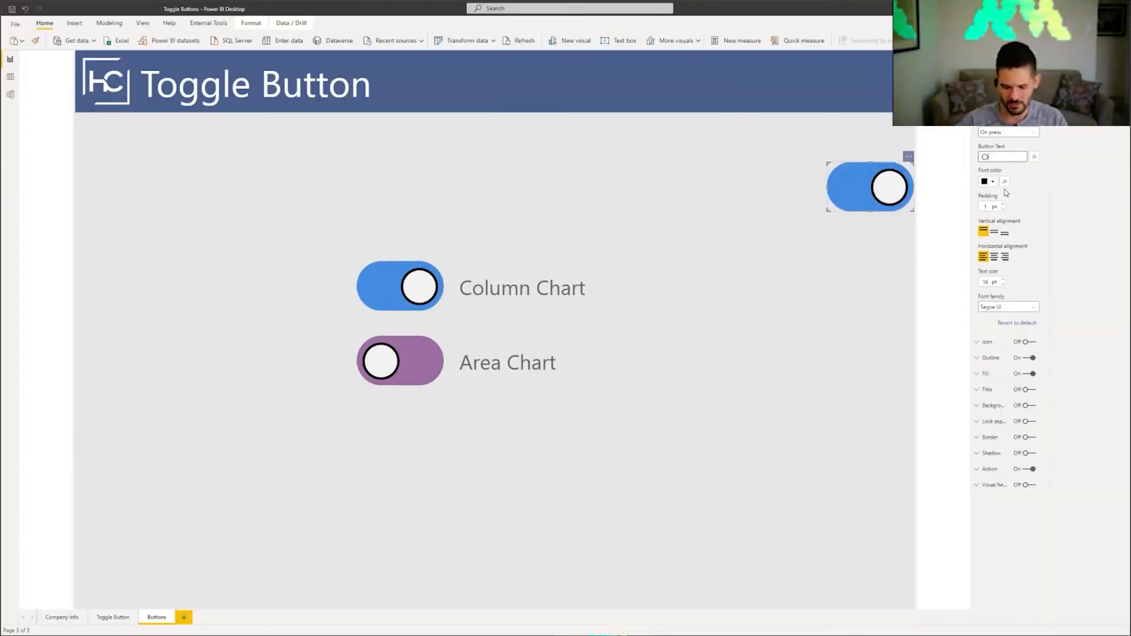
key(super+period)
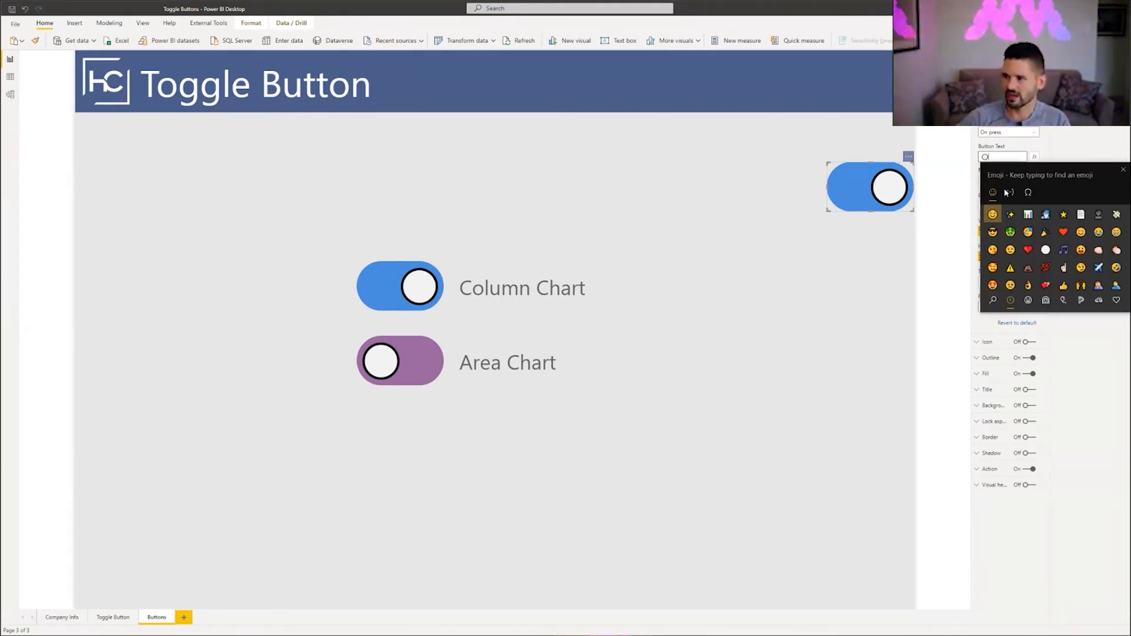
text(CIRCLE)
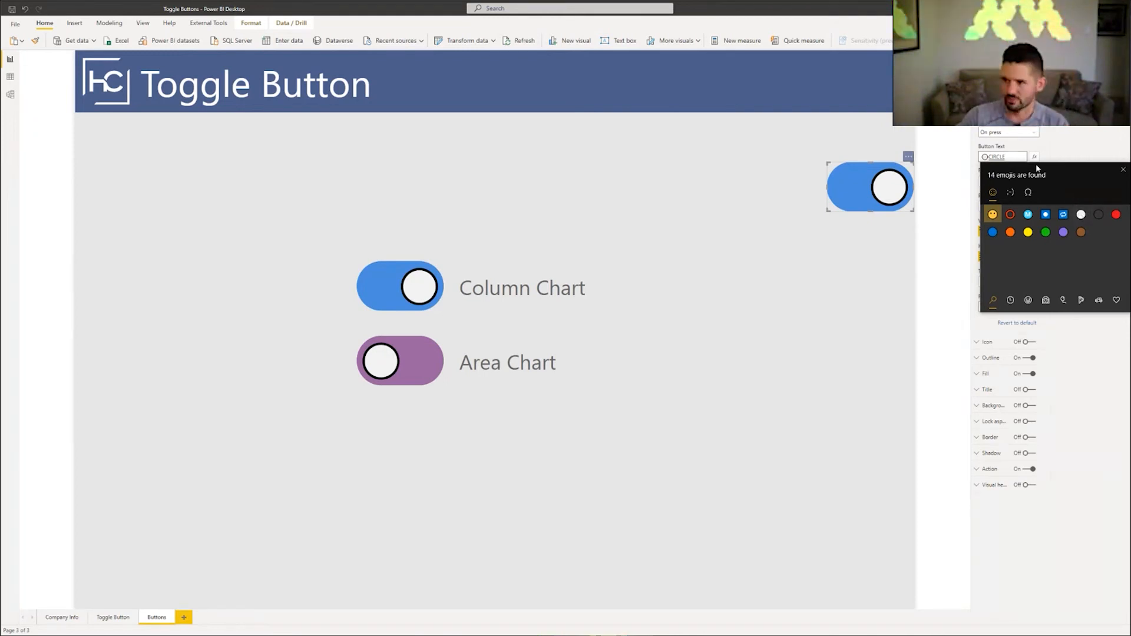
click(1011, 156)
key(BackSpace)
key(BackSpace)
key(BackSpace)
key(BackSpace)
key(BackSpace)
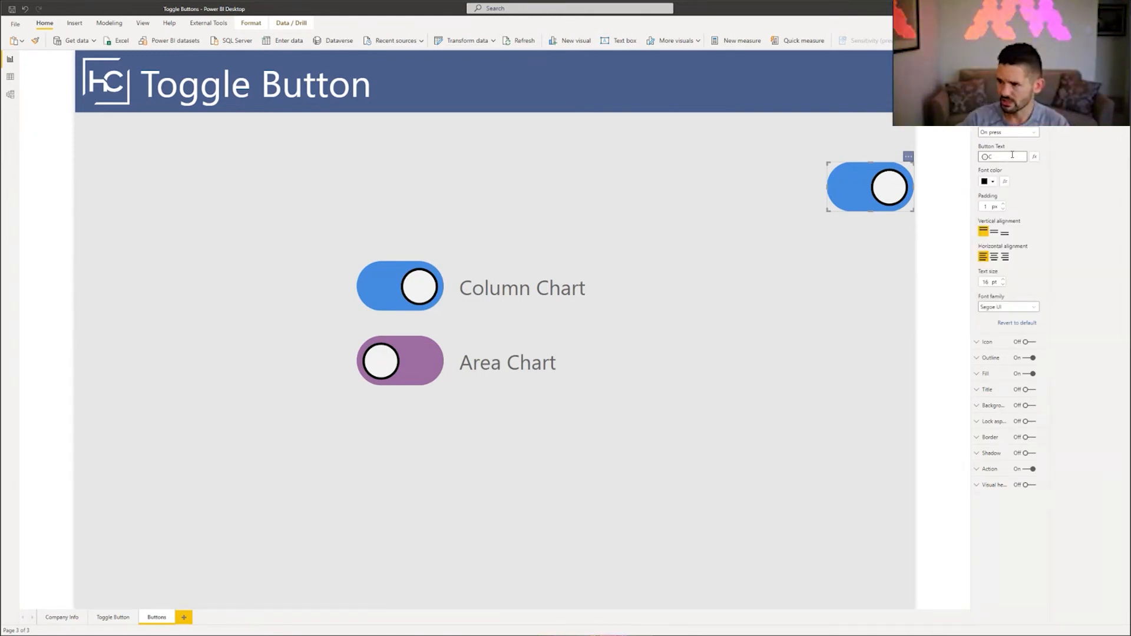
key(BackSpace)
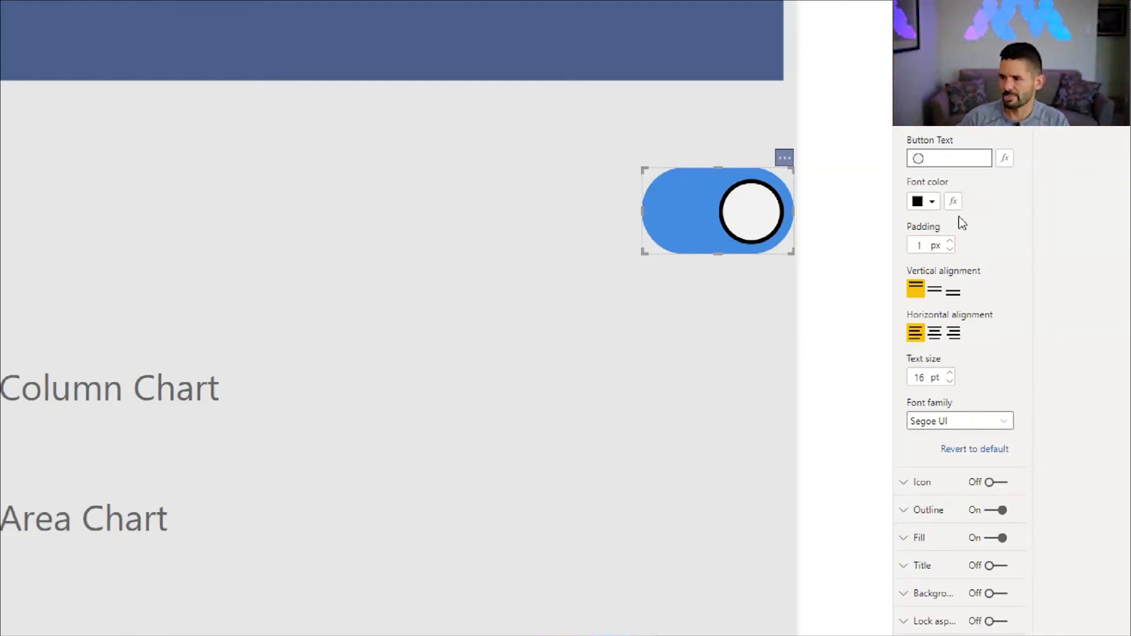
Set the On press button text's font color to dark gray and test the toggle.
click(950, 202)
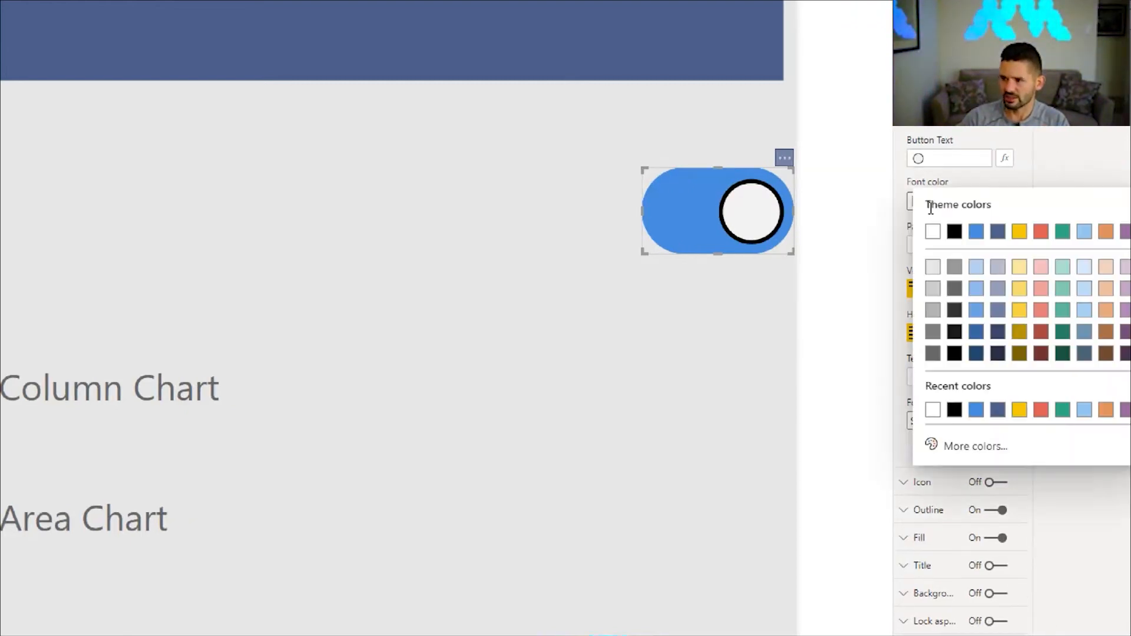
click(954, 287)
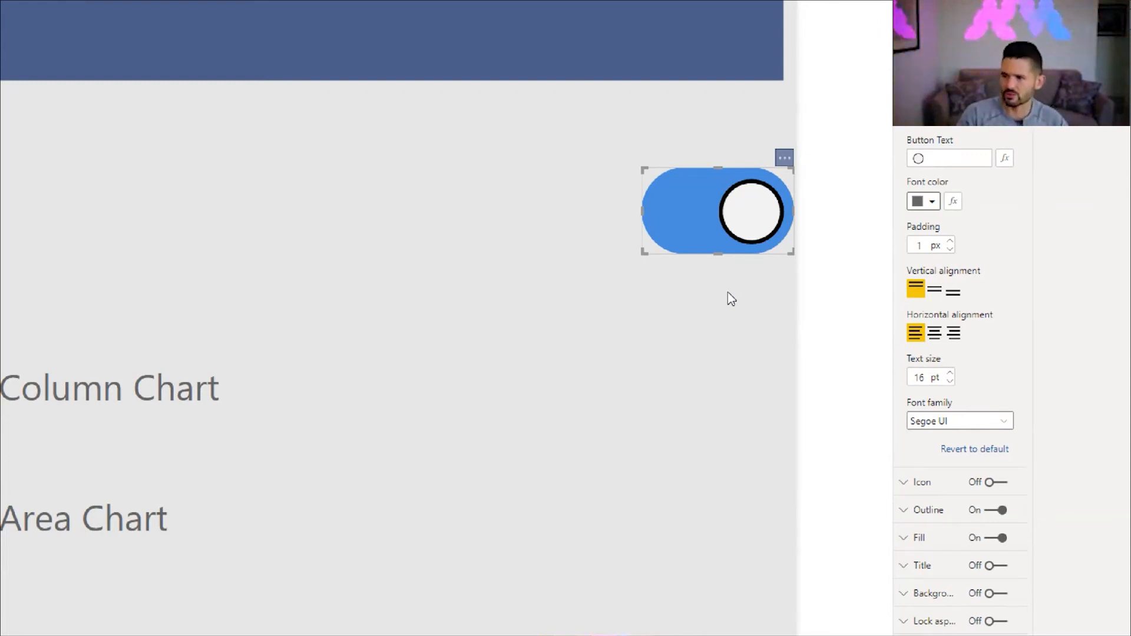
click(741, 218)
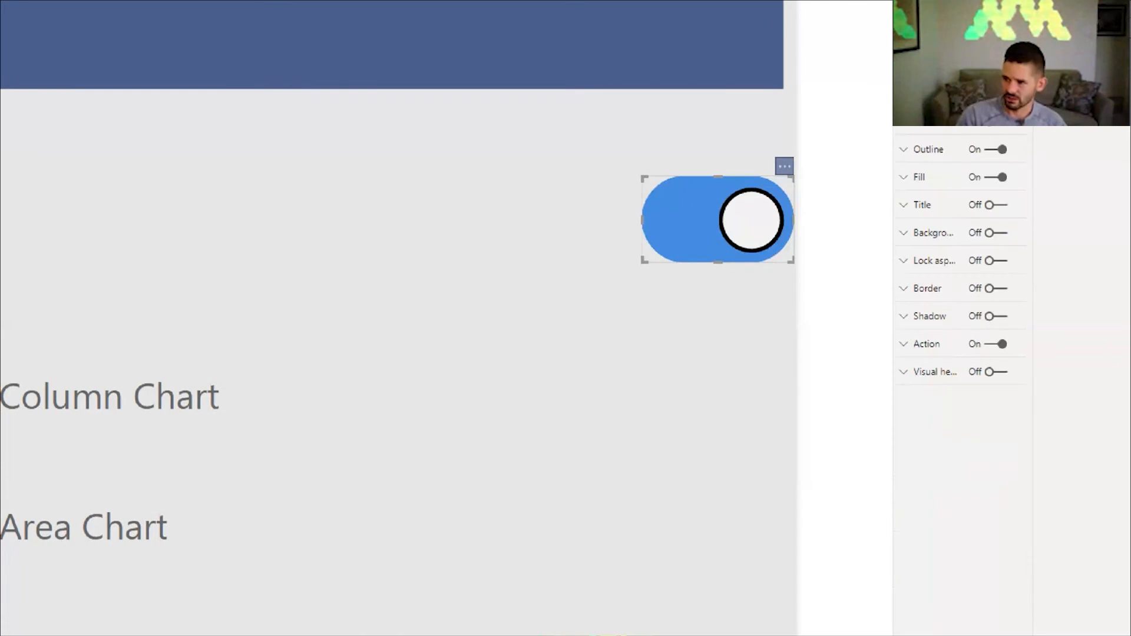
Open the toggle's Fill settings for the default state and try the button to examine its fill colors in each state.
click(920, 179)
click(675, 232)
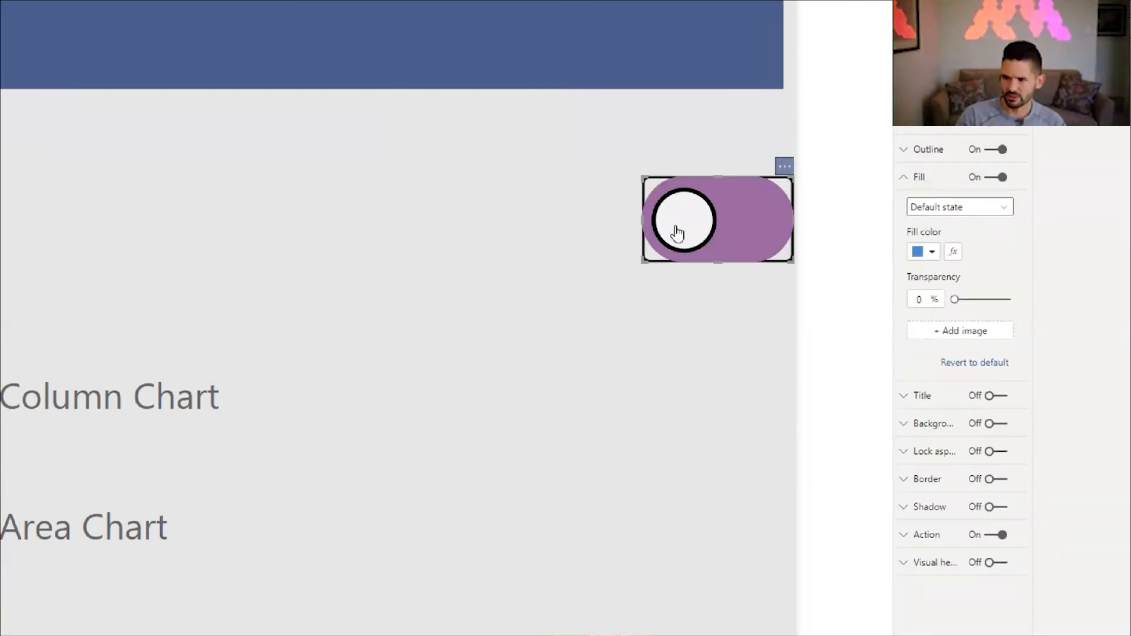
click(725, 233)
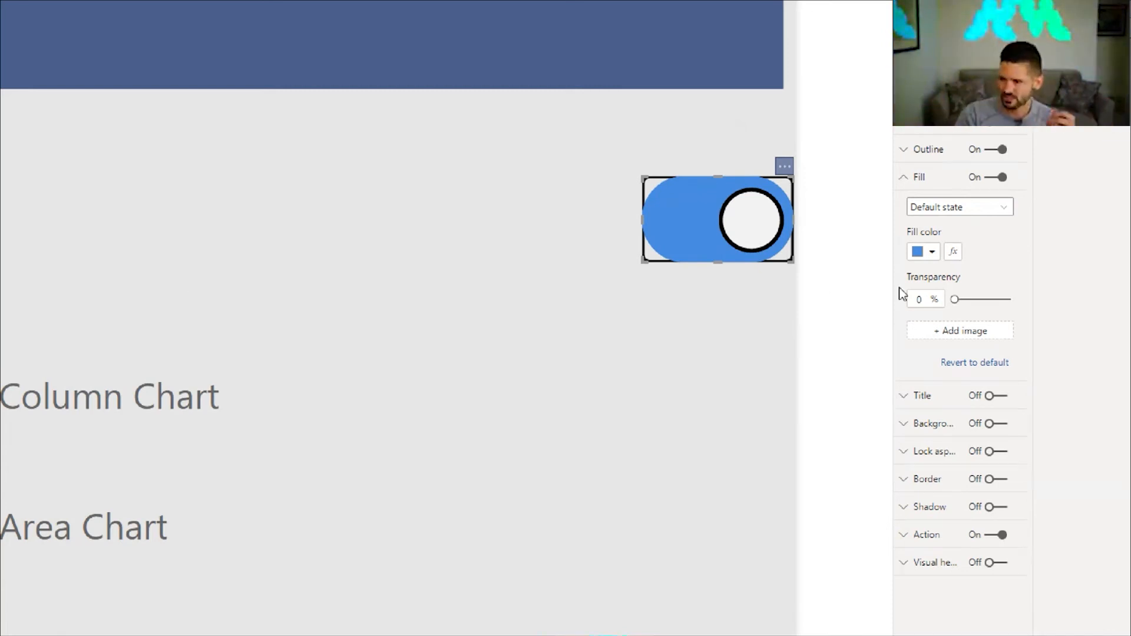
Open the toggle's Outline settings for the default state, turn the outline off and turn it on again.
click(983, 207)
click(966, 188)
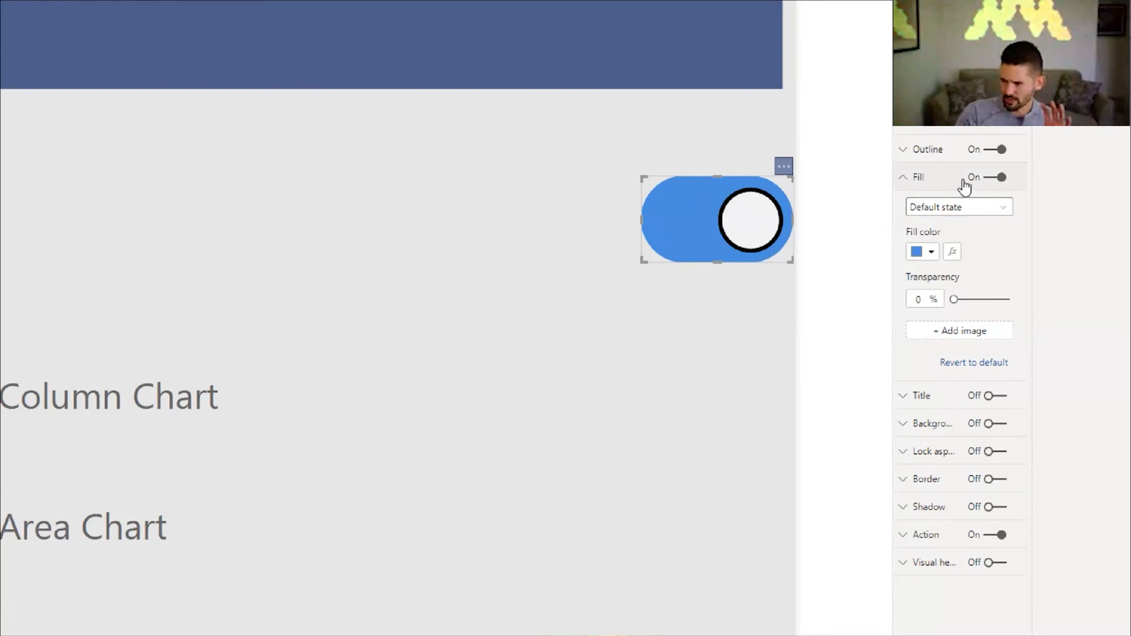
click(952, 167)
click(950, 158)
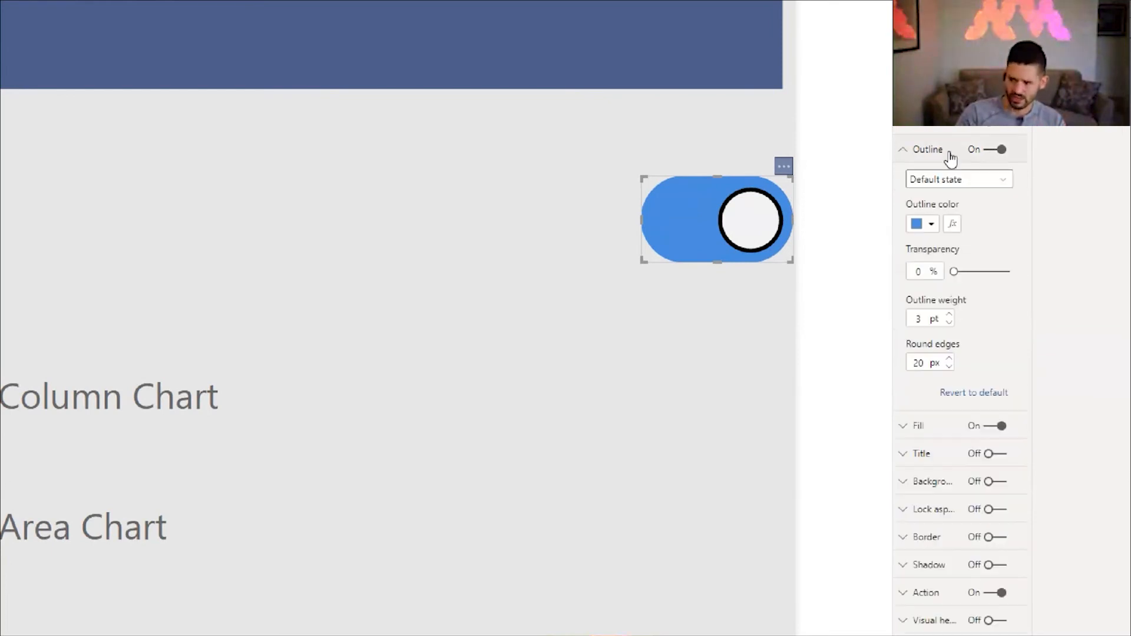
click(982, 151)
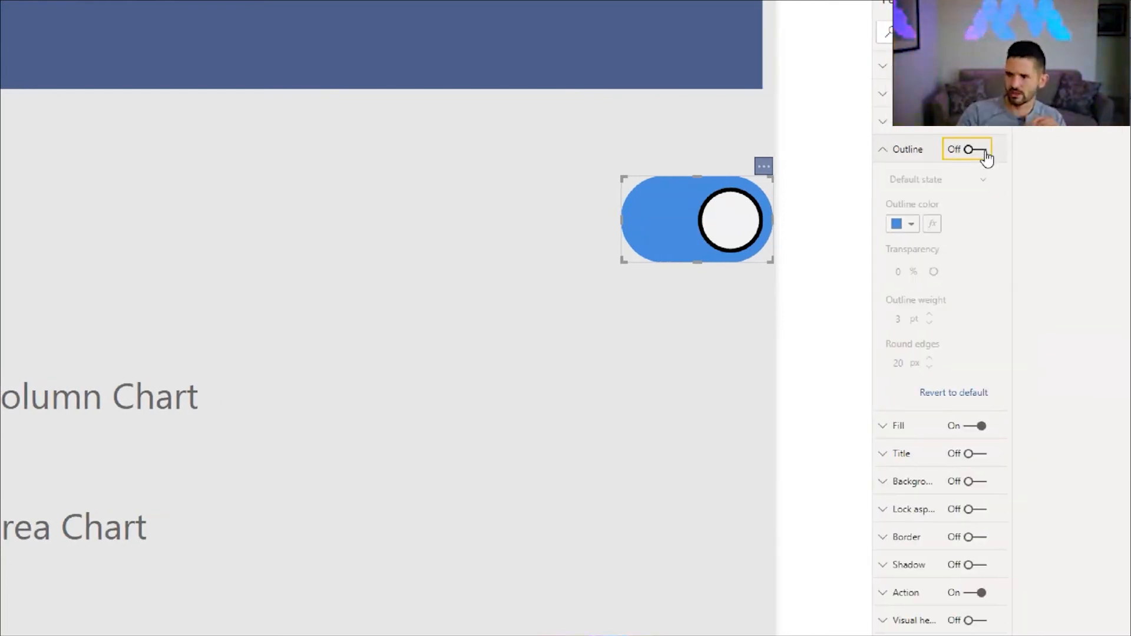
click(983, 150)
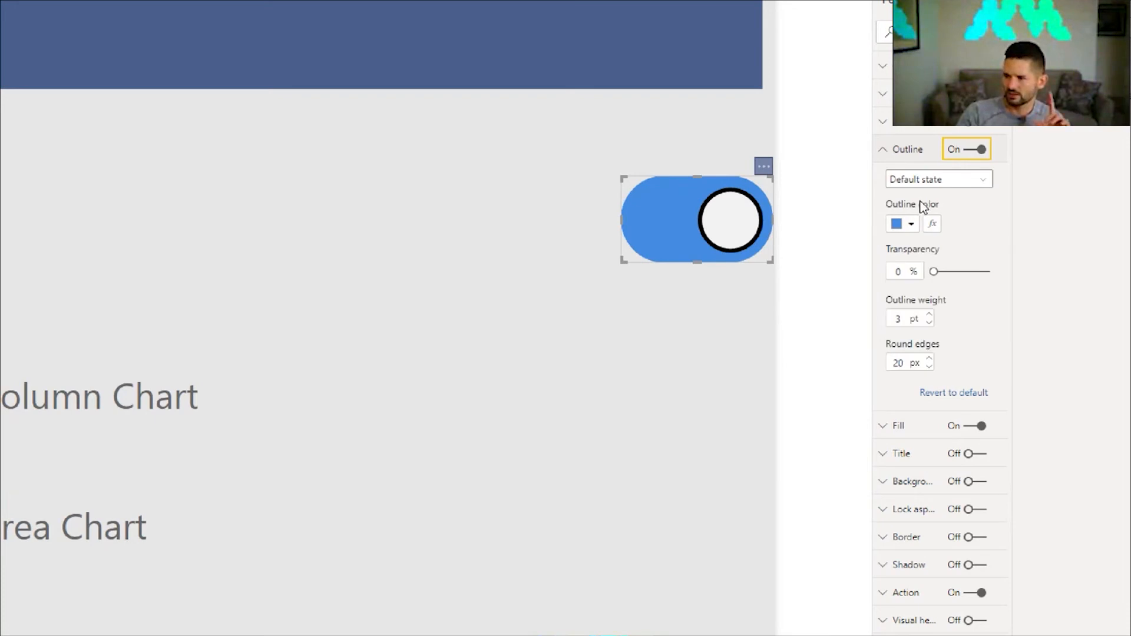
Set the round edges of the toggle's default-state outline to 0 px.
double_click(906, 360)
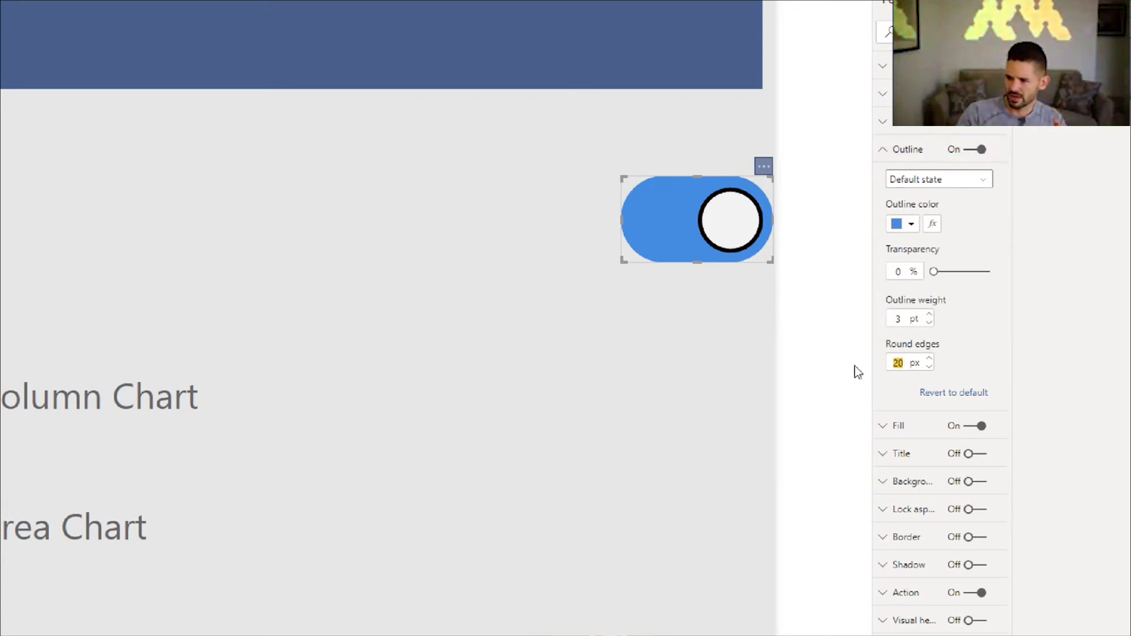
text(0)
click(633, 357)
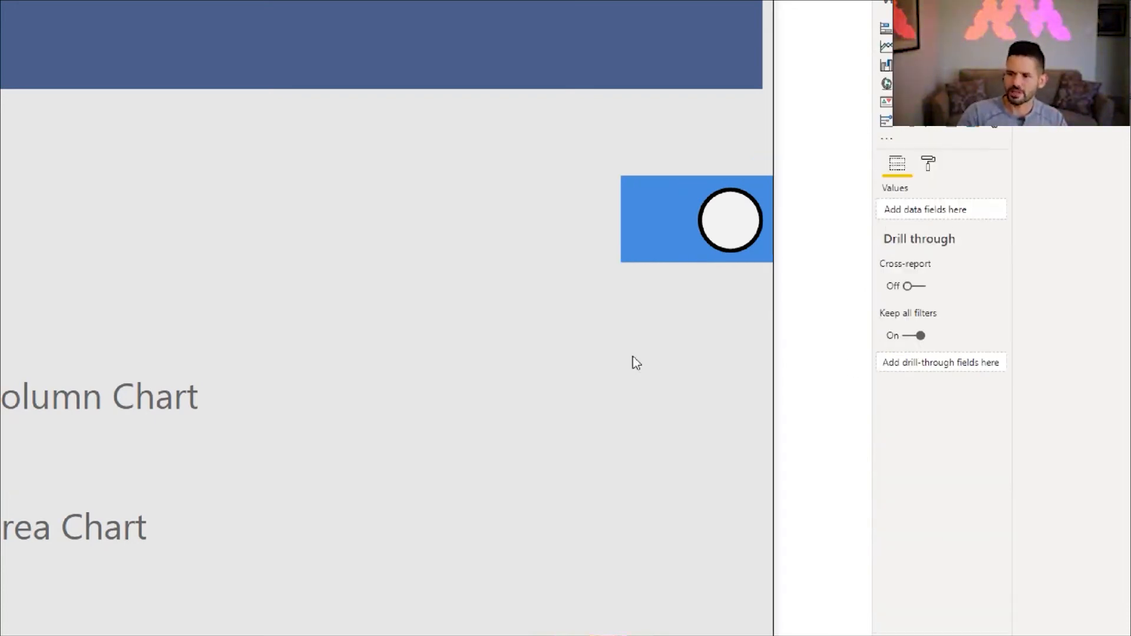
Reselect the toggle and set its outline's round edges to 20 px.
click(647, 215)
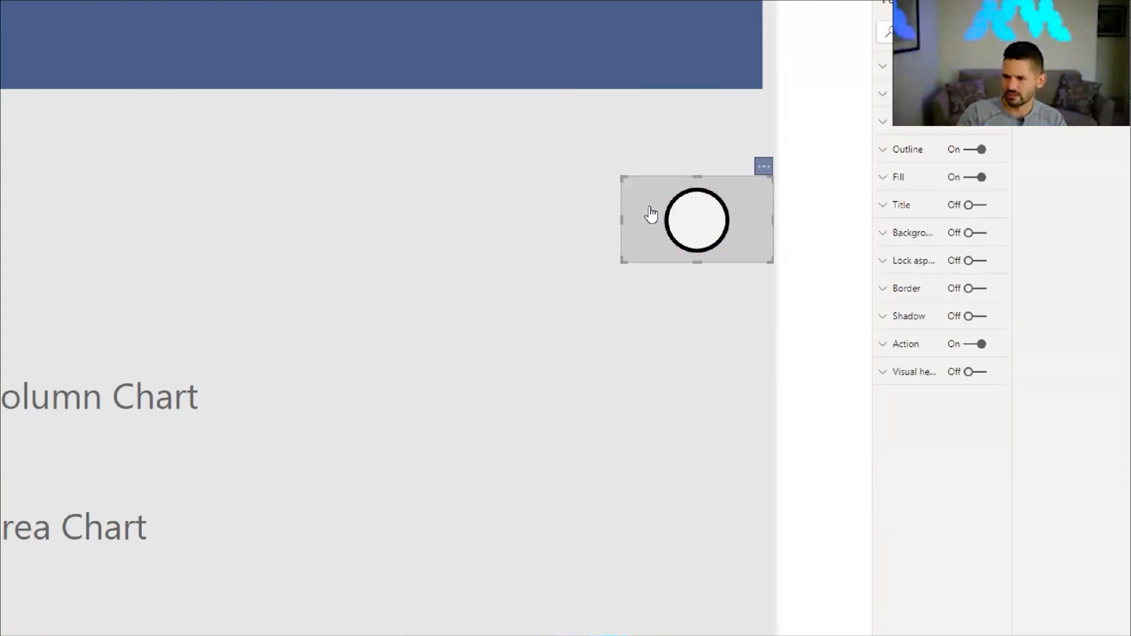
click(910, 149)
double_click(898, 362)
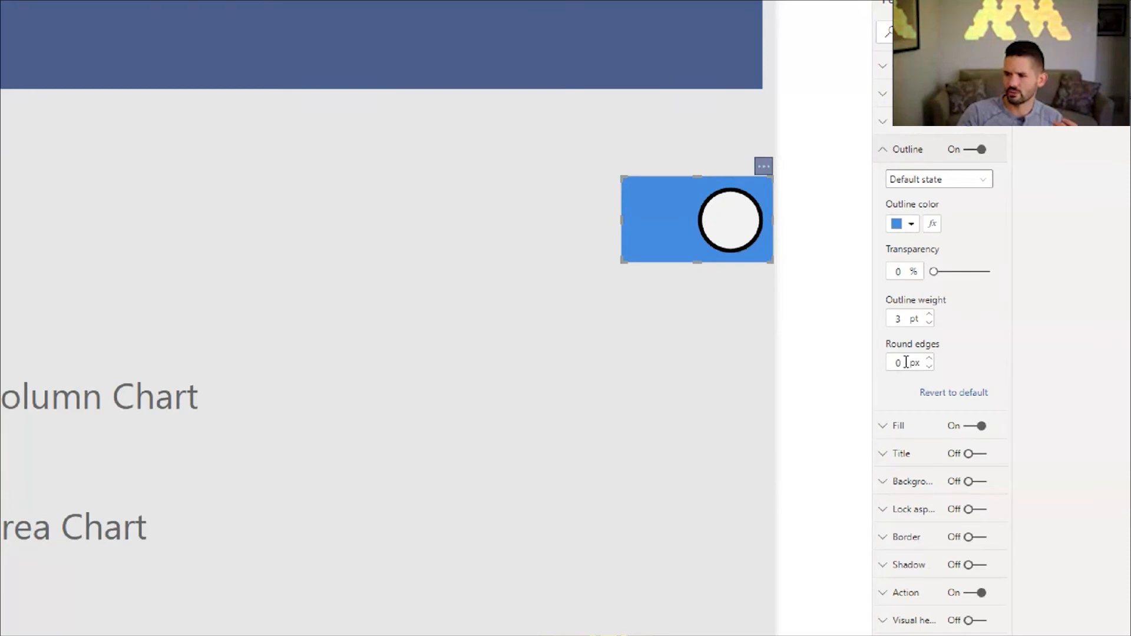
text(20)
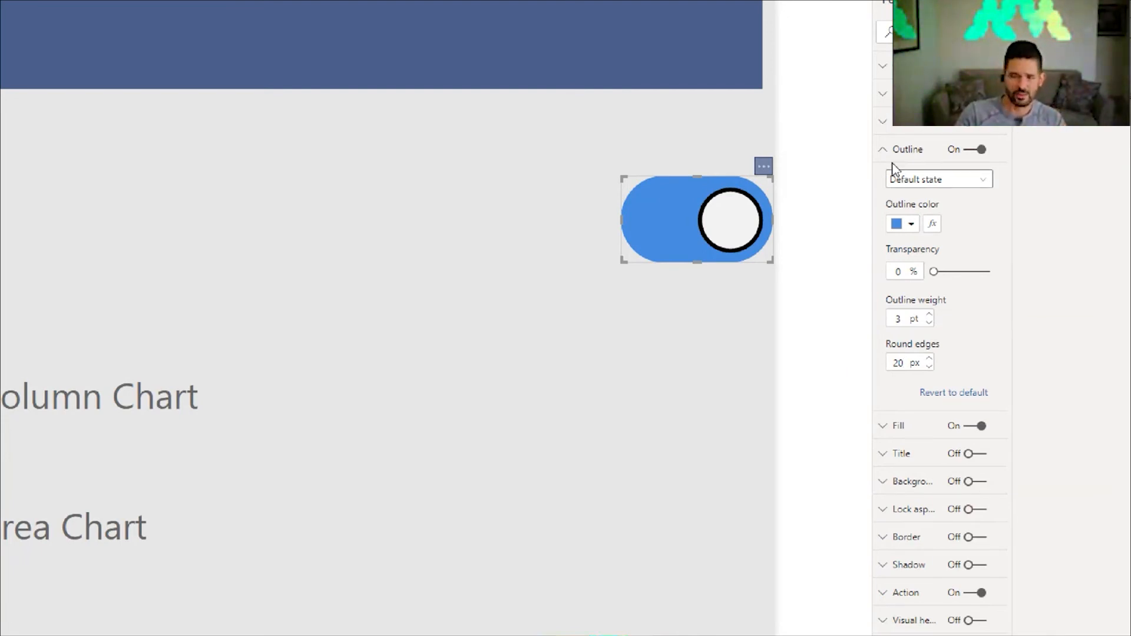
Examine the circle symbol in the toggle's default-state button text, then deselect the toggle.
click(915, 154)
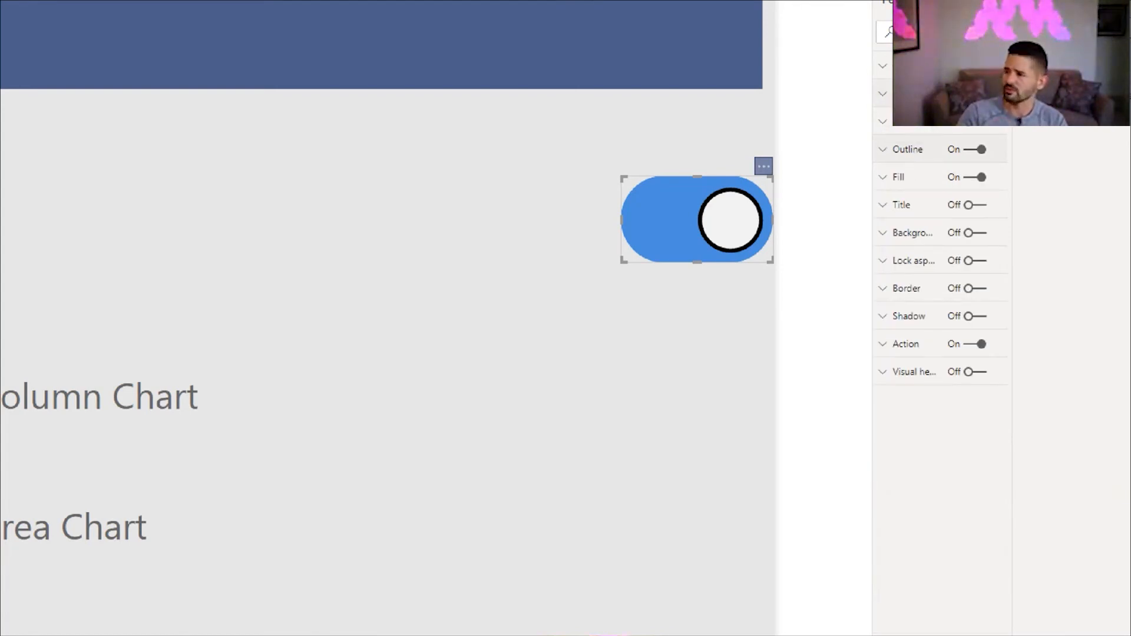
click(910, 94)
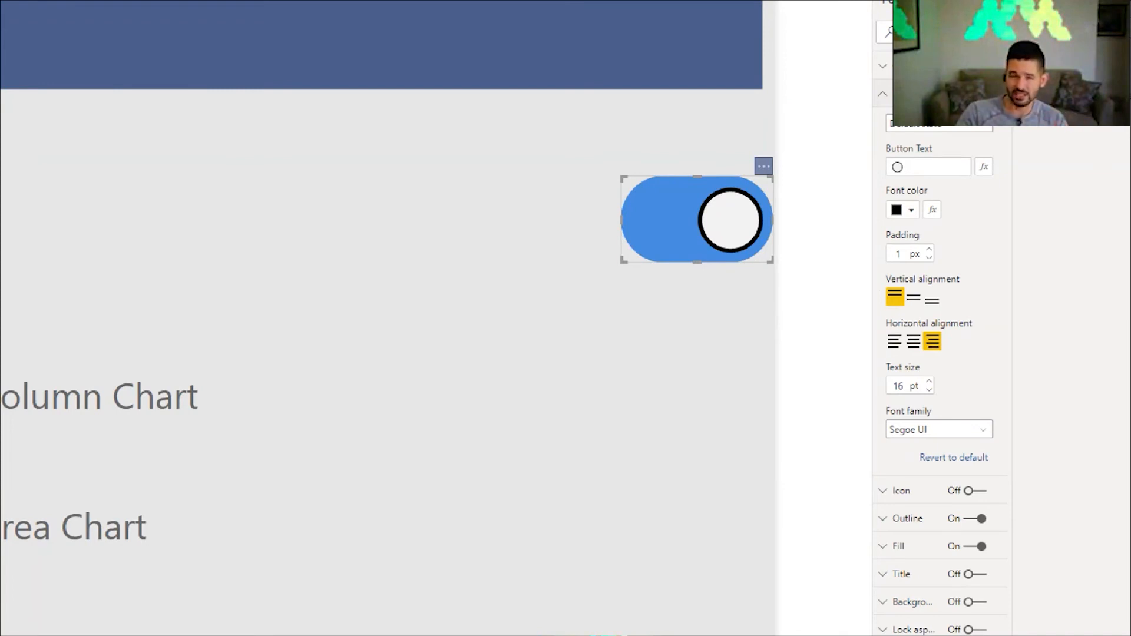
drag(917, 165, 824, 168)
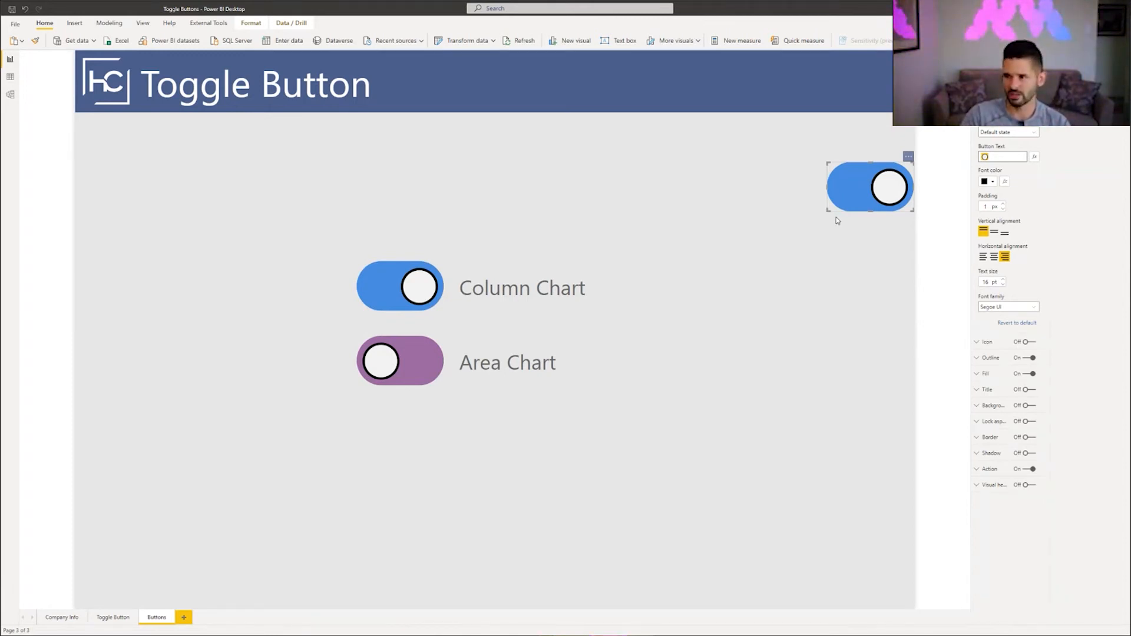
click(723, 190)
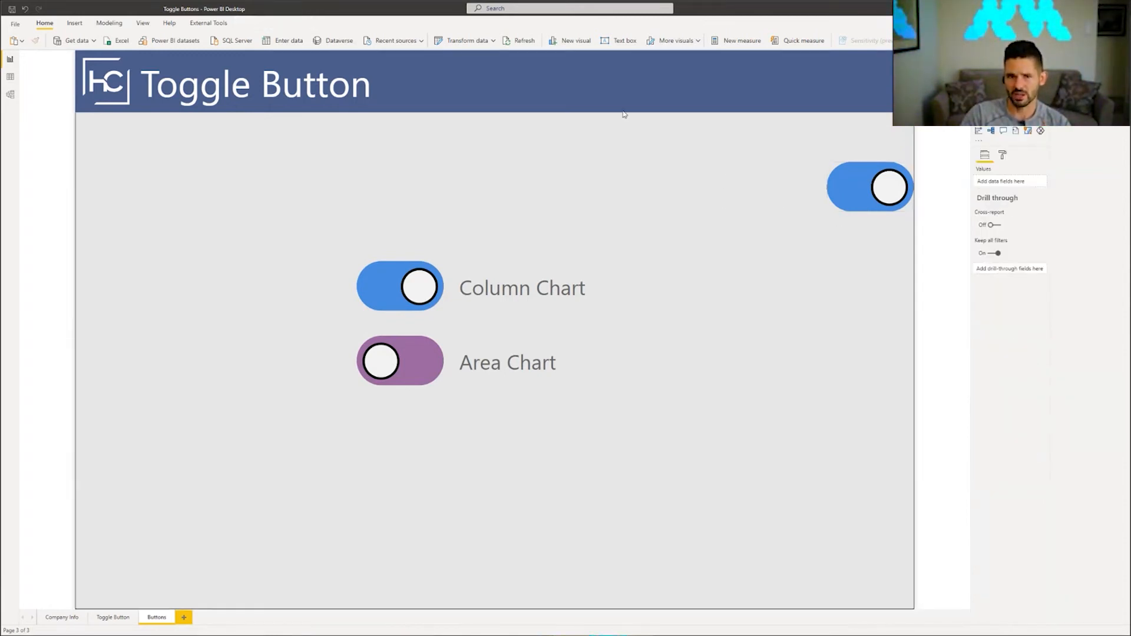
Insert a Help button and place it on the canvas above the Column Chart label.
click(71, 23)
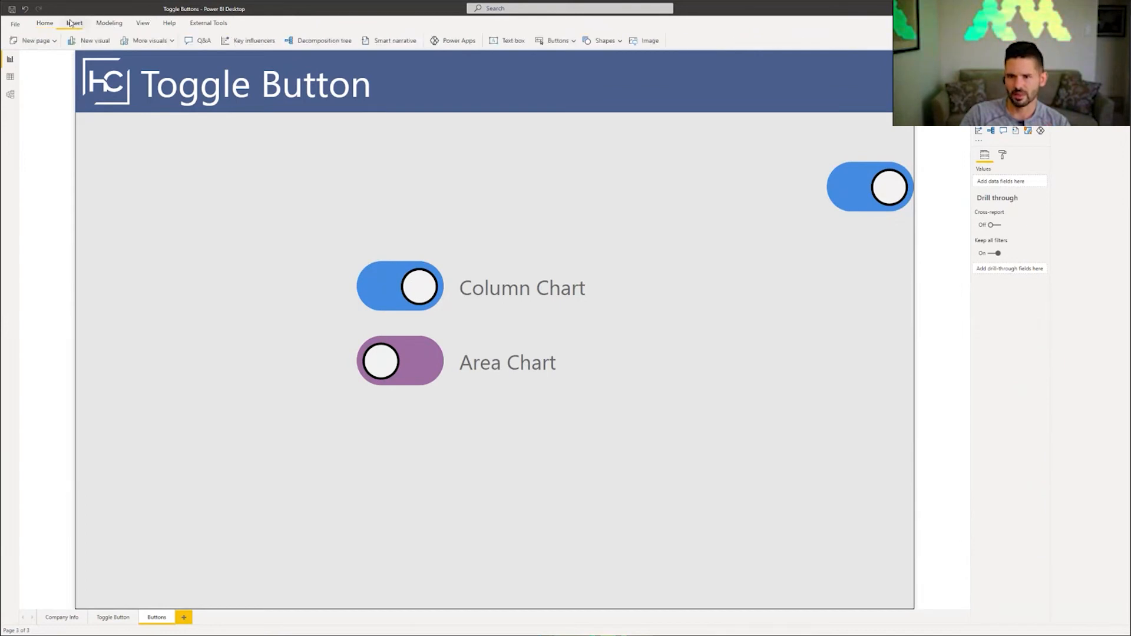
click(557, 40)
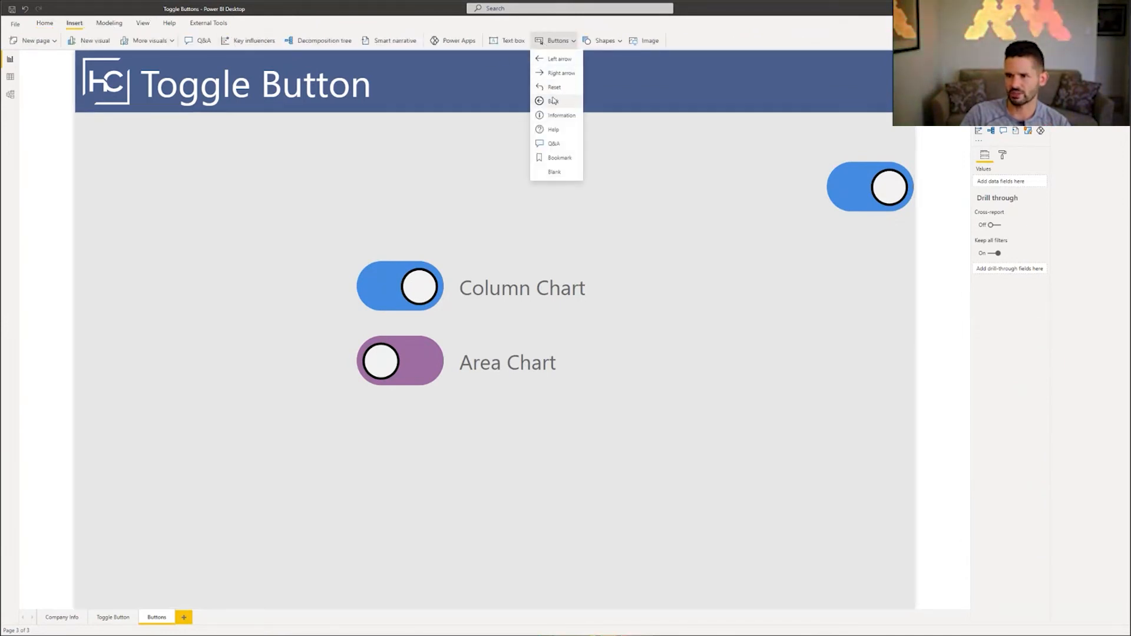
click(553, 129)
drag(179, 78, 664, 200)
drag(719, 235, 608, 228)
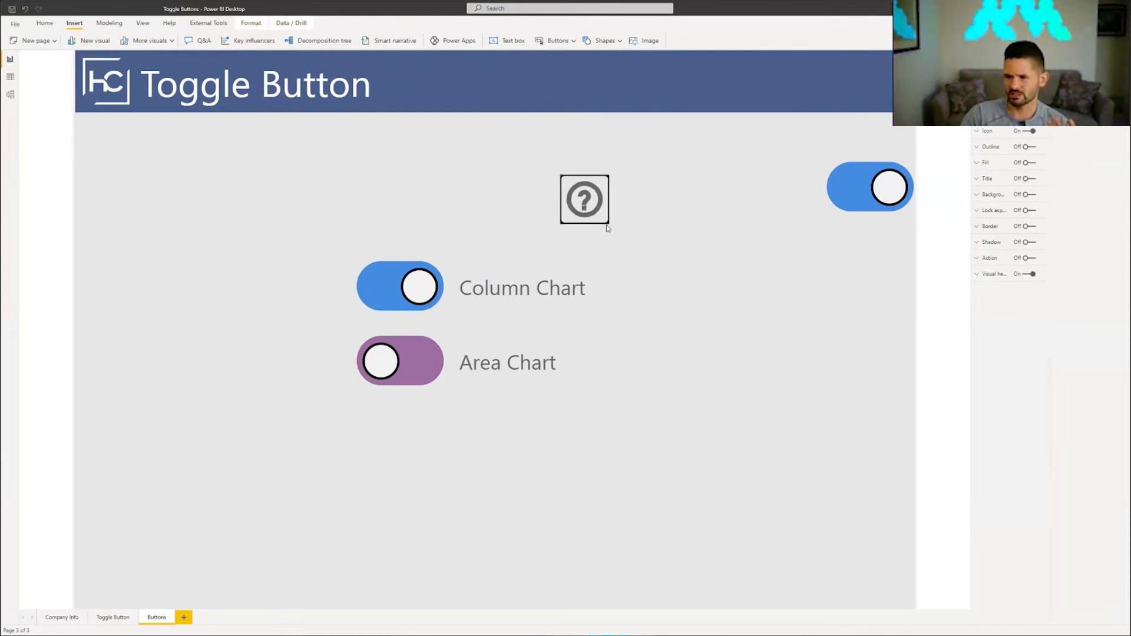
click(704, 319)
click(585, 203)
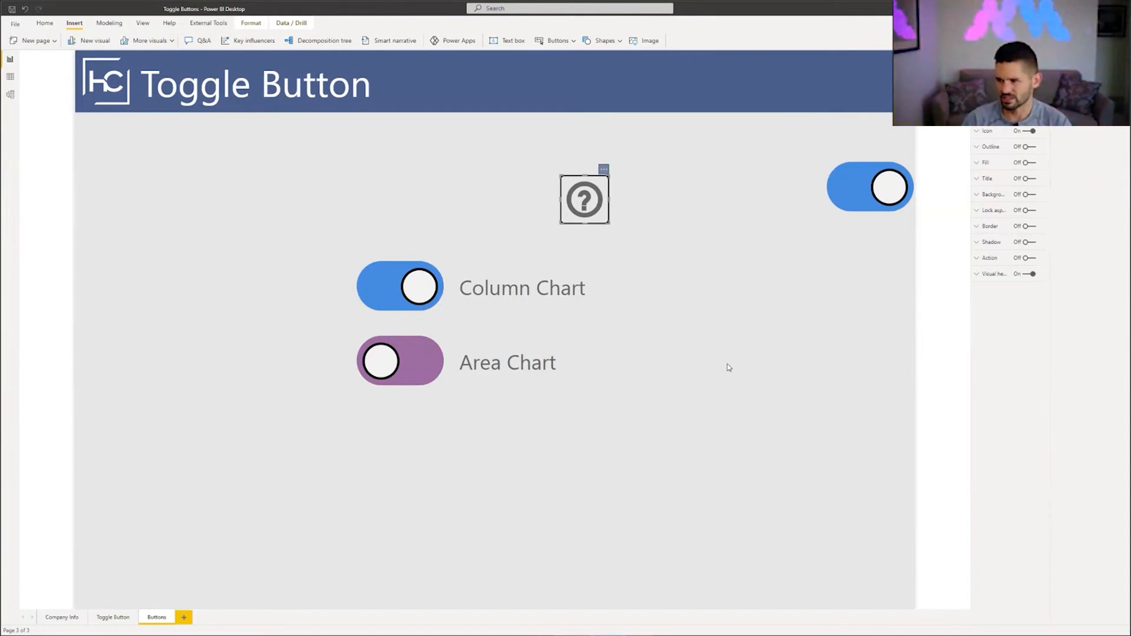
Turn on the Help button's fill, check the file types accepted for a fill image, and cancel the file selection.
click(985, 168)
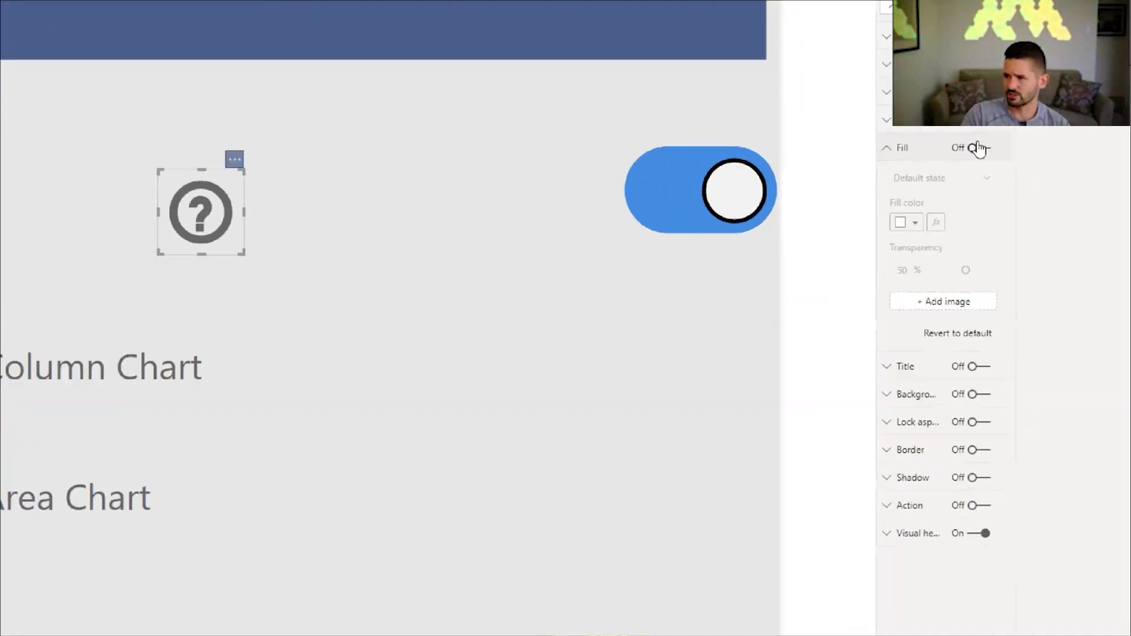
click(977, 148)
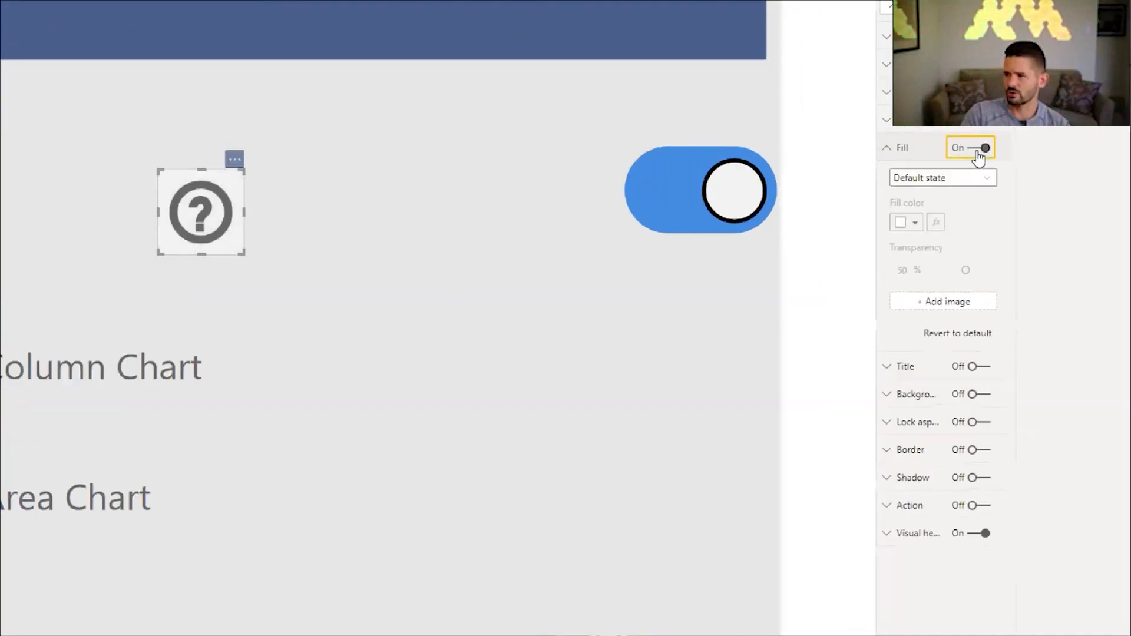
click(927, 305)
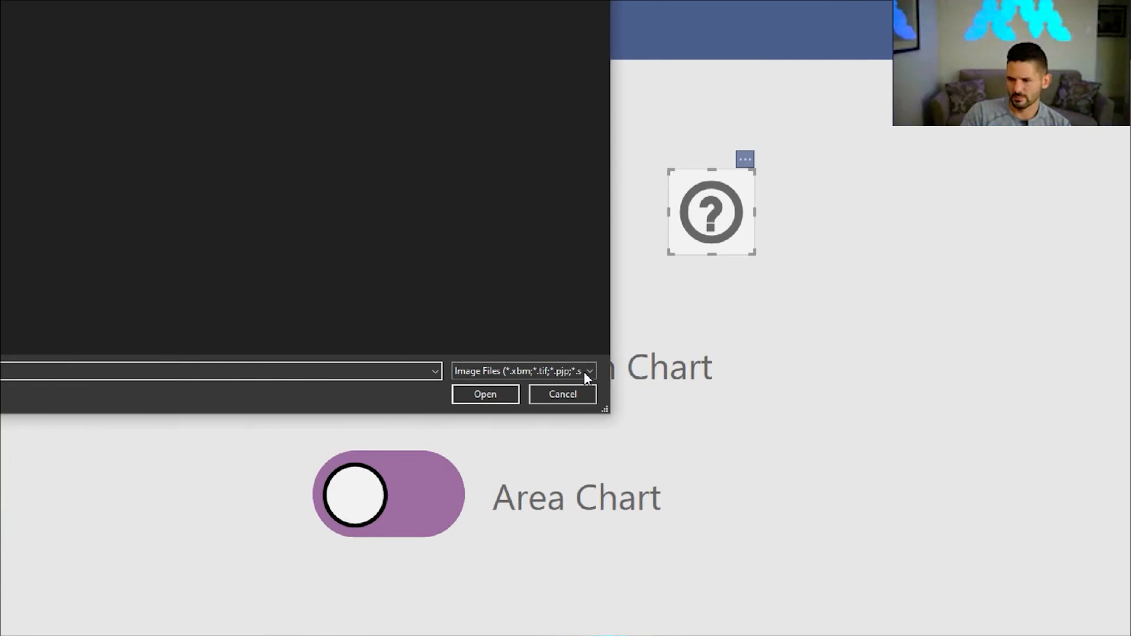
click(586, 372)
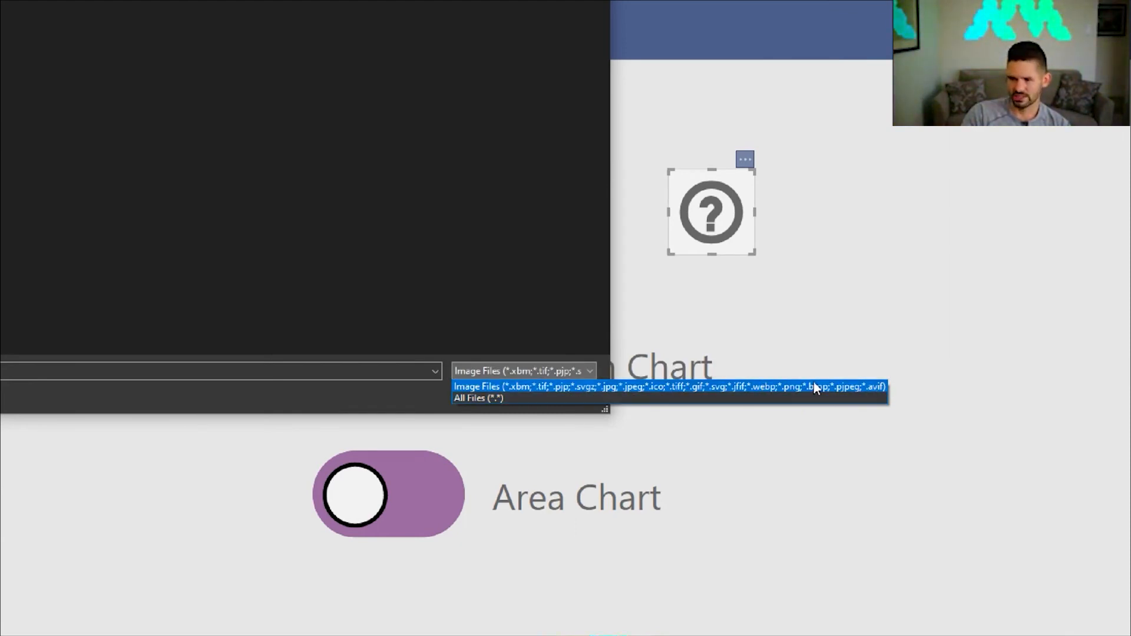
key(Escape)
key(Escape)
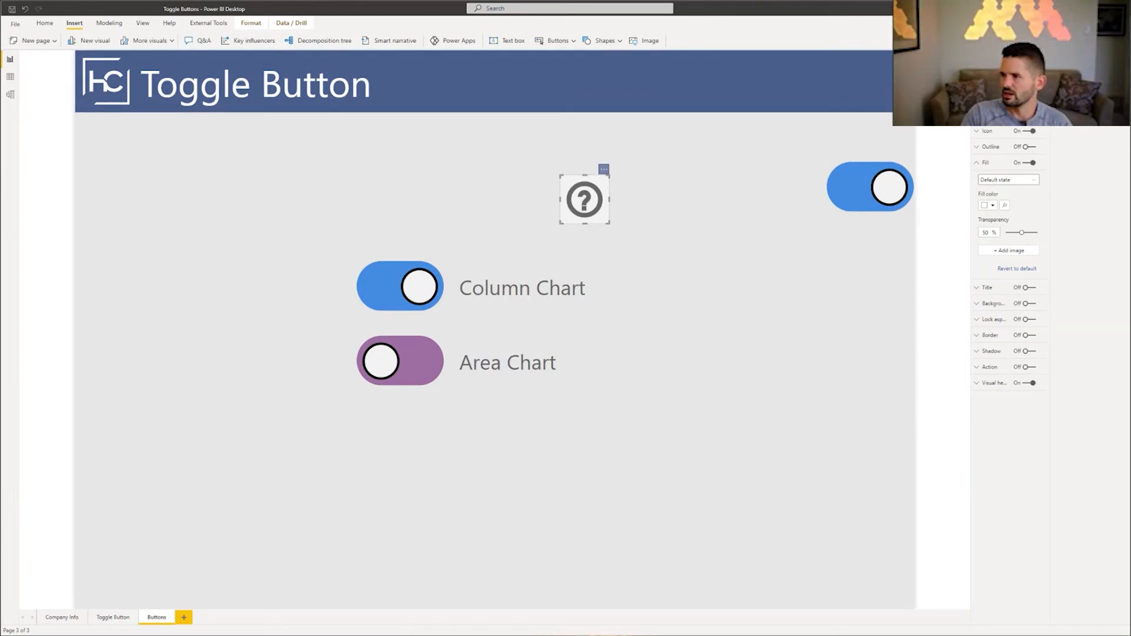
Close the Toggle Buttons report without saving and move the other open report window up into full view.
key(alt+F4)
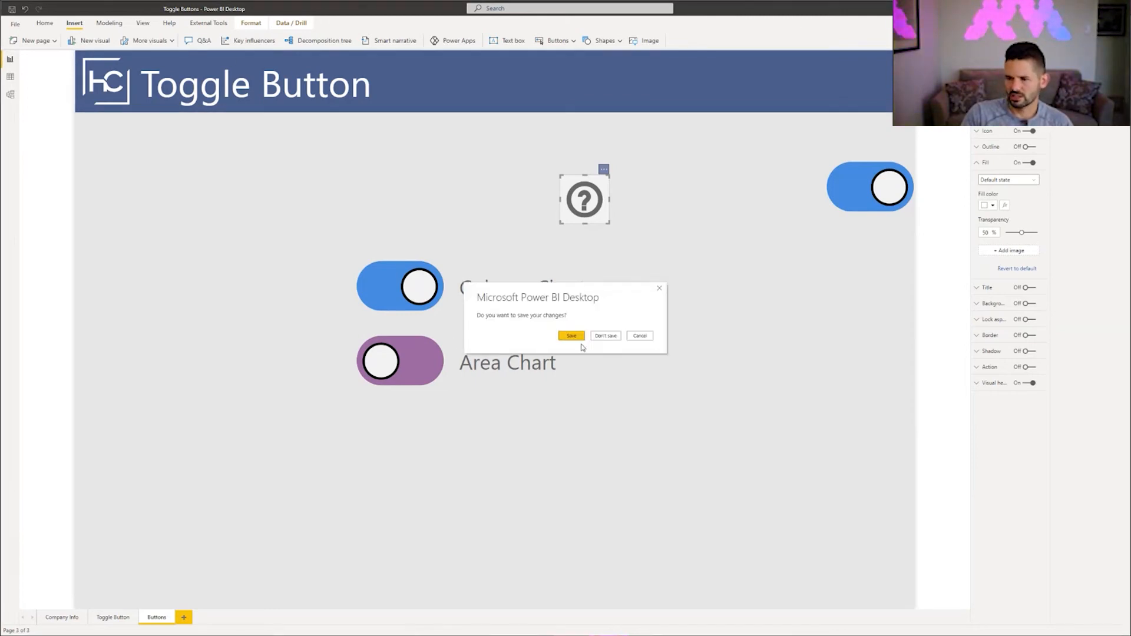
click(604, 337)
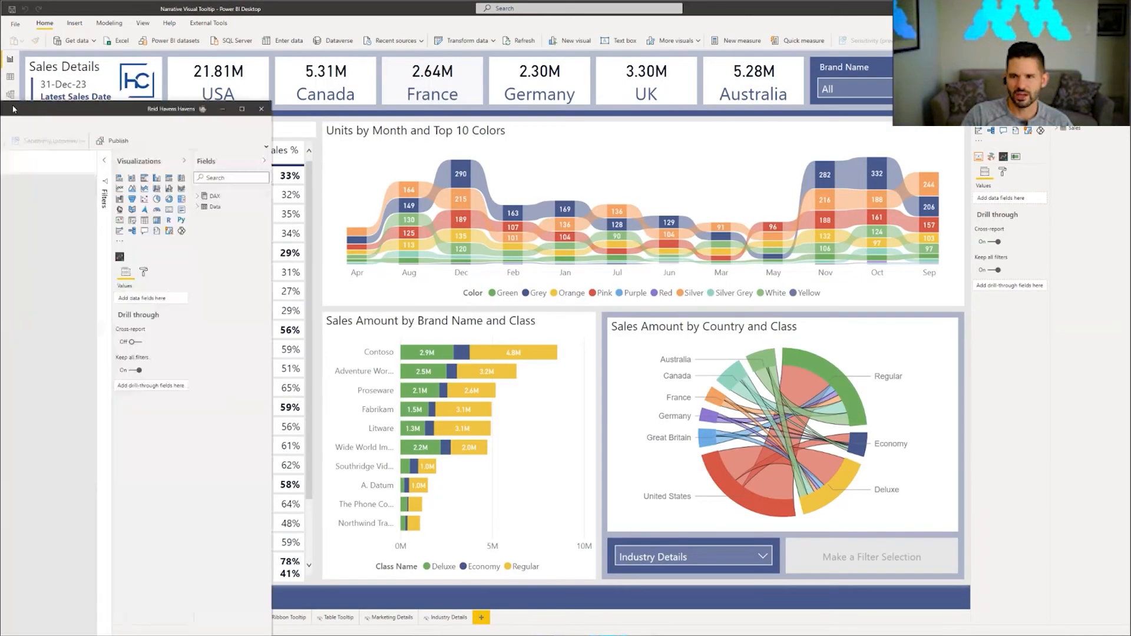
drag(12, 109, 724, 3)
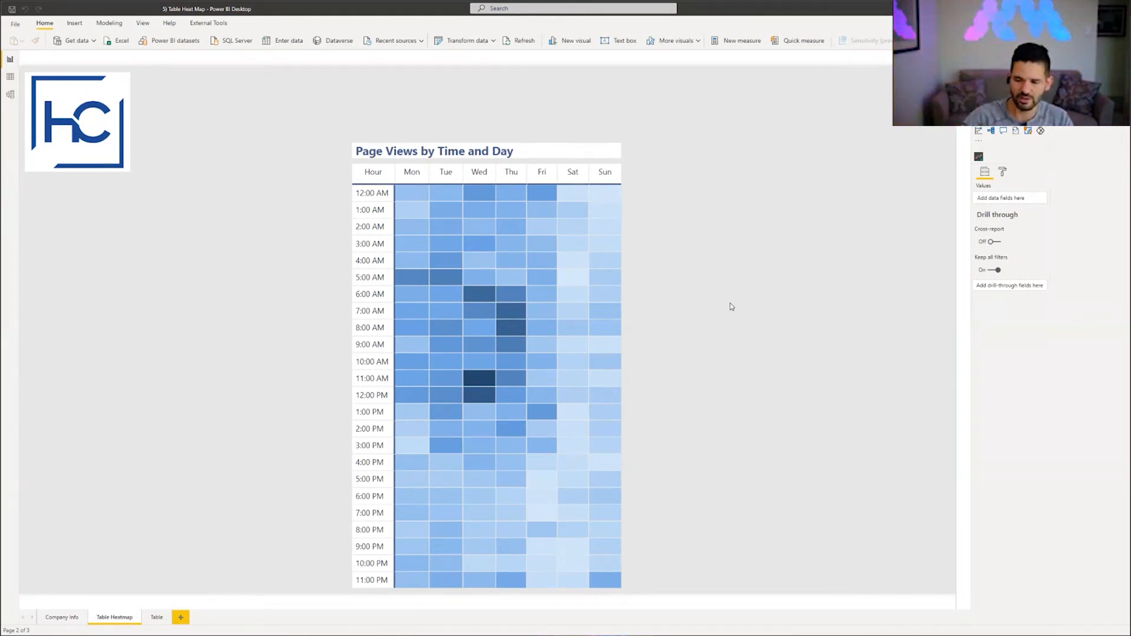
Open the background color conditional formatting for Page Views in the matrix on the Table page.
click(156, 617)
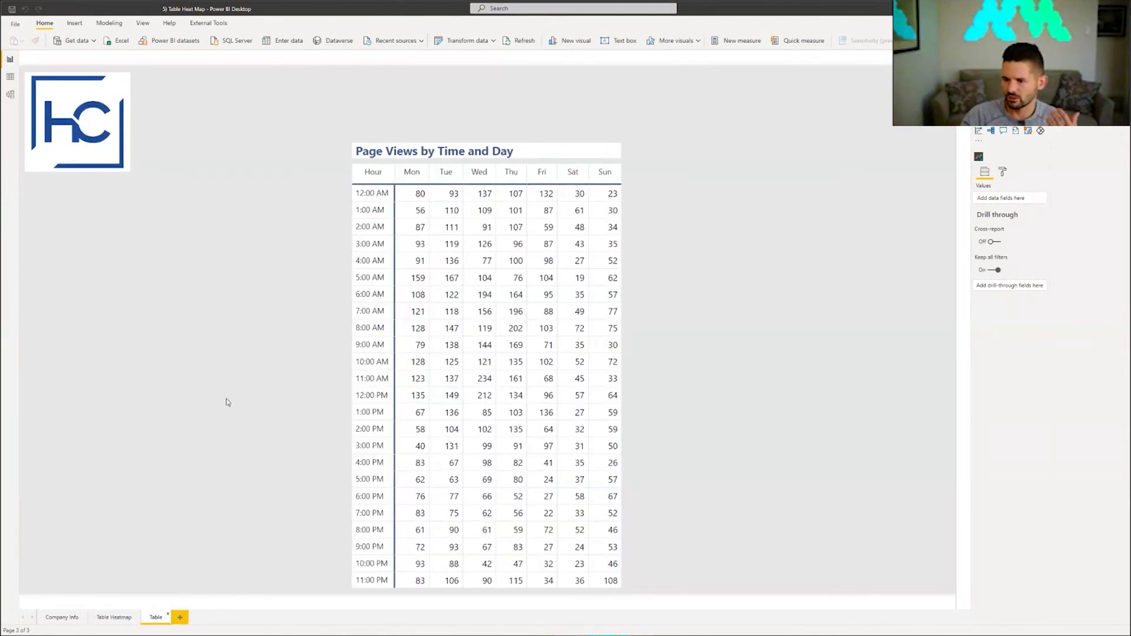
click(625, 202)
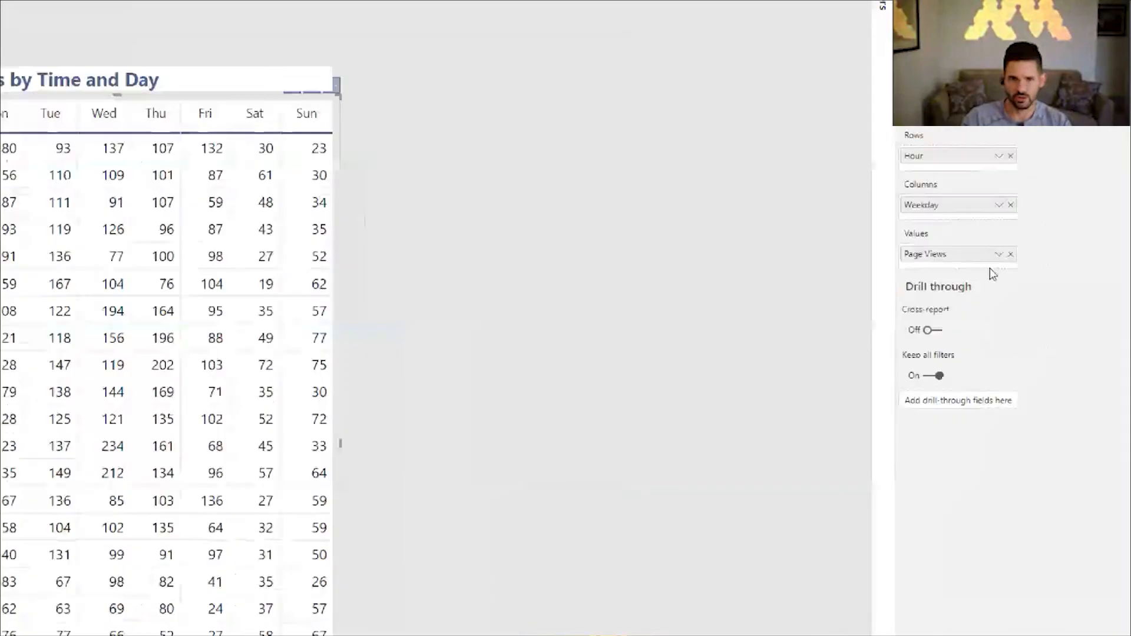
click(999, 253)
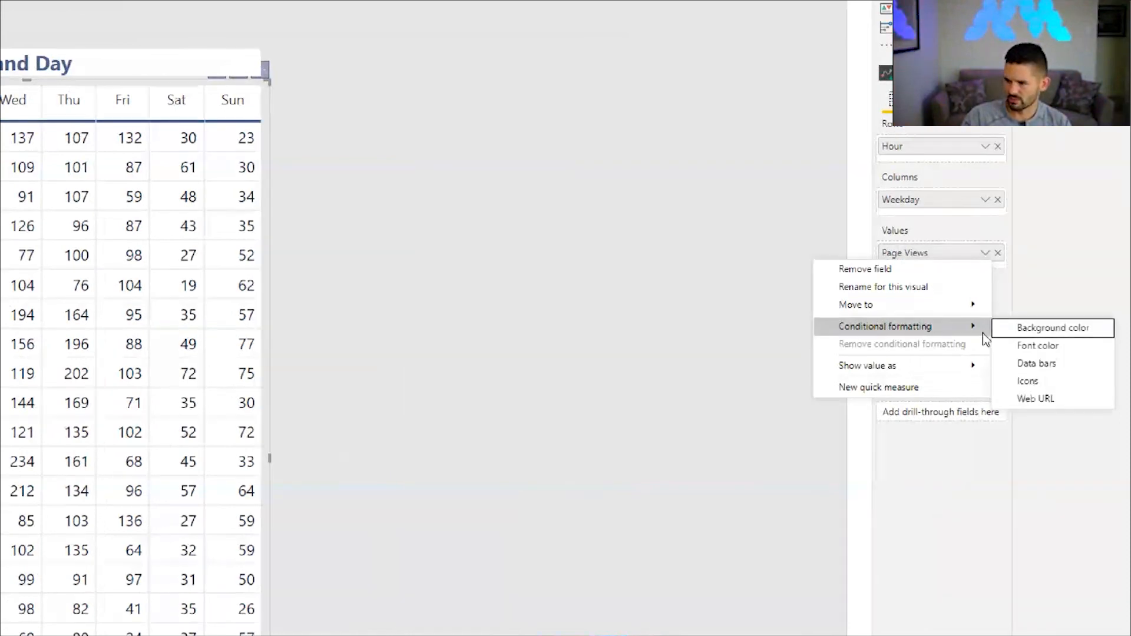
mouse_move(969, 326)
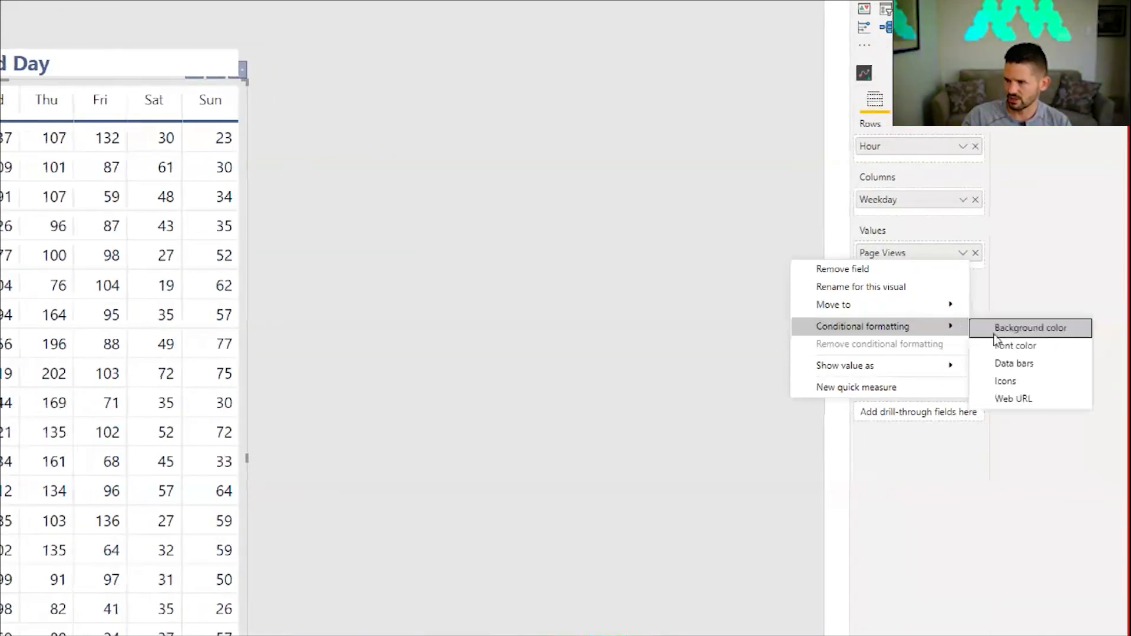
click(1013, 328)
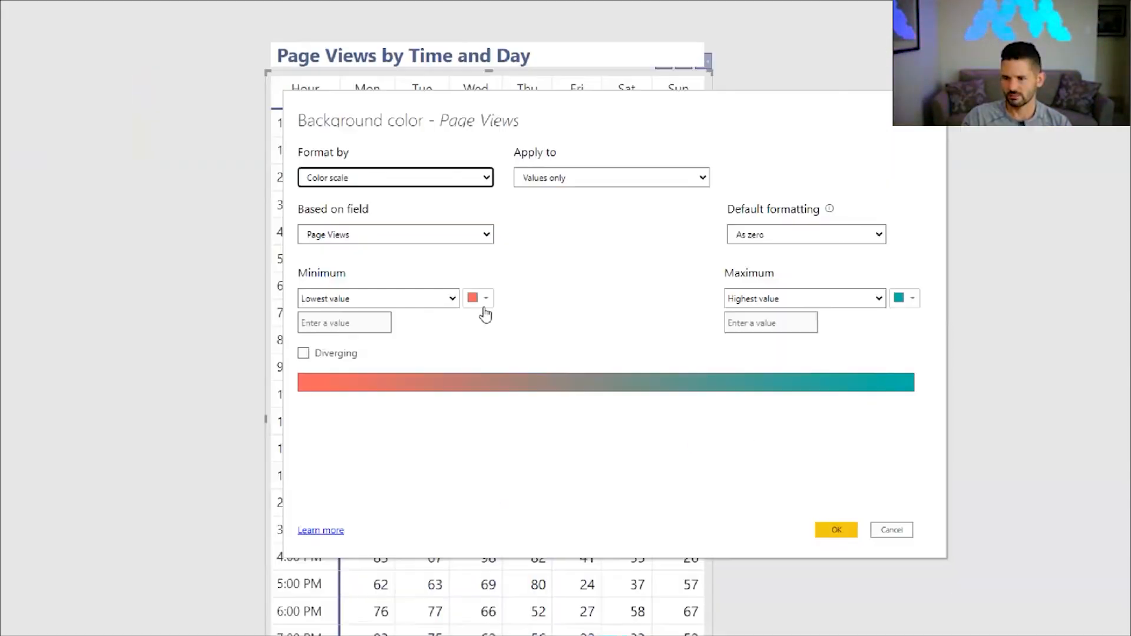
Apply a Page Views background color scale from light blue for the lowest value to dark navy for the highest.
click(482, 305)
click(516, 350)
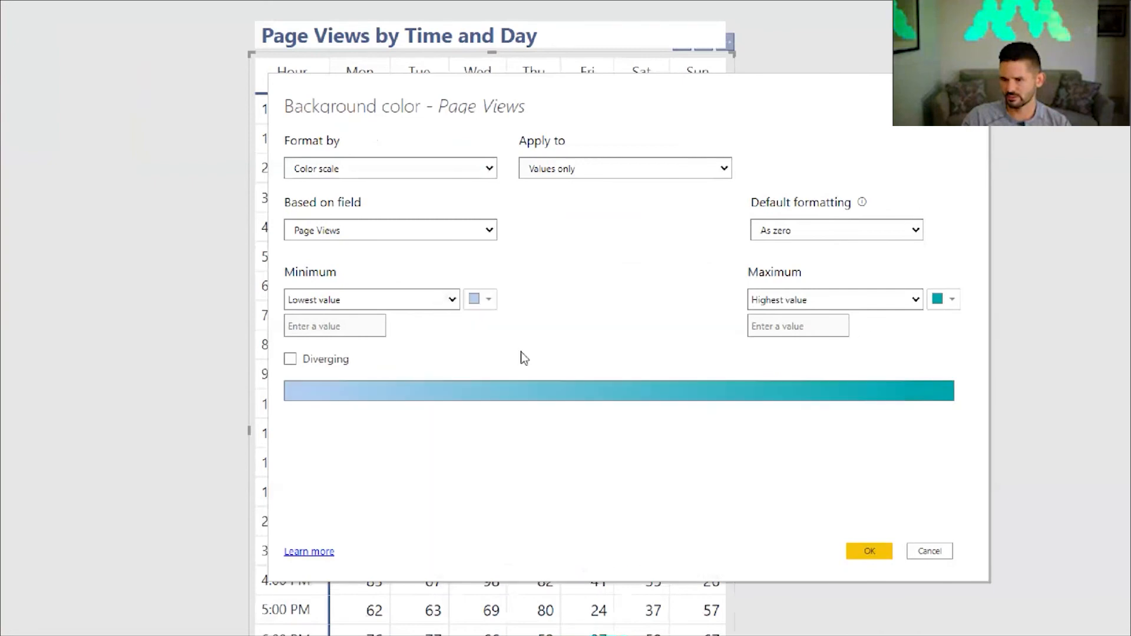
click(954, 300)
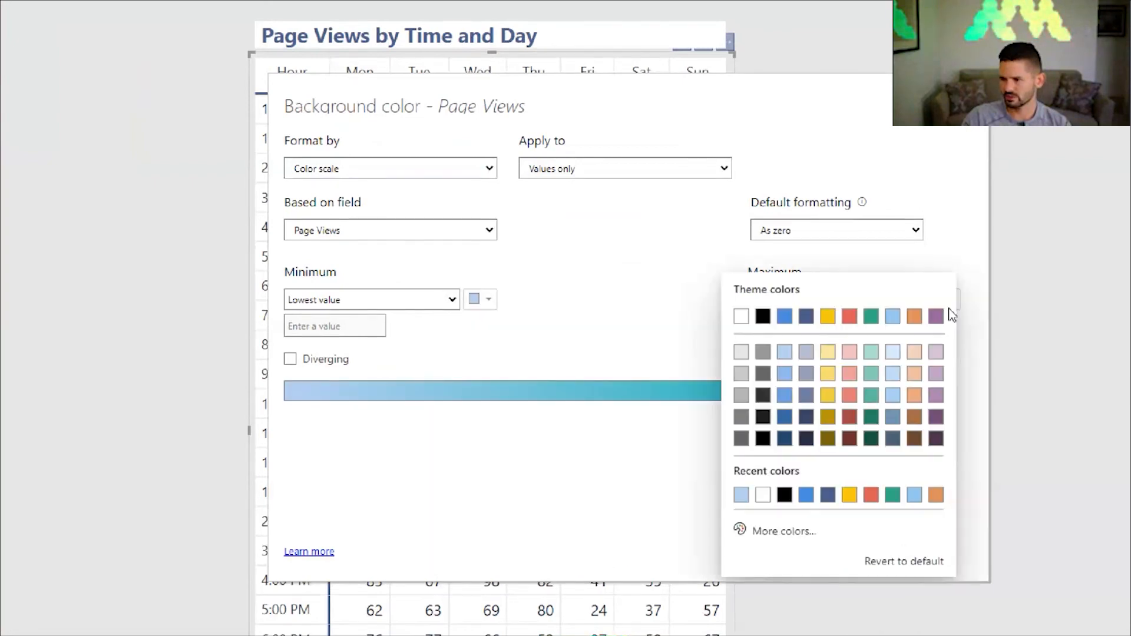
click(806, 441)
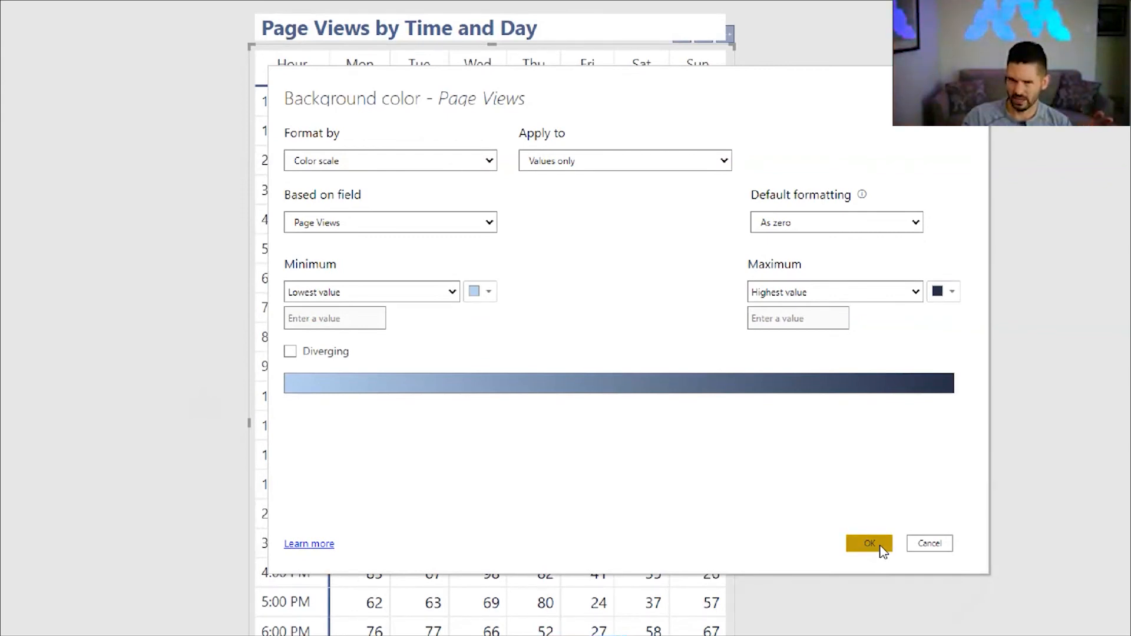
click(881, 545)
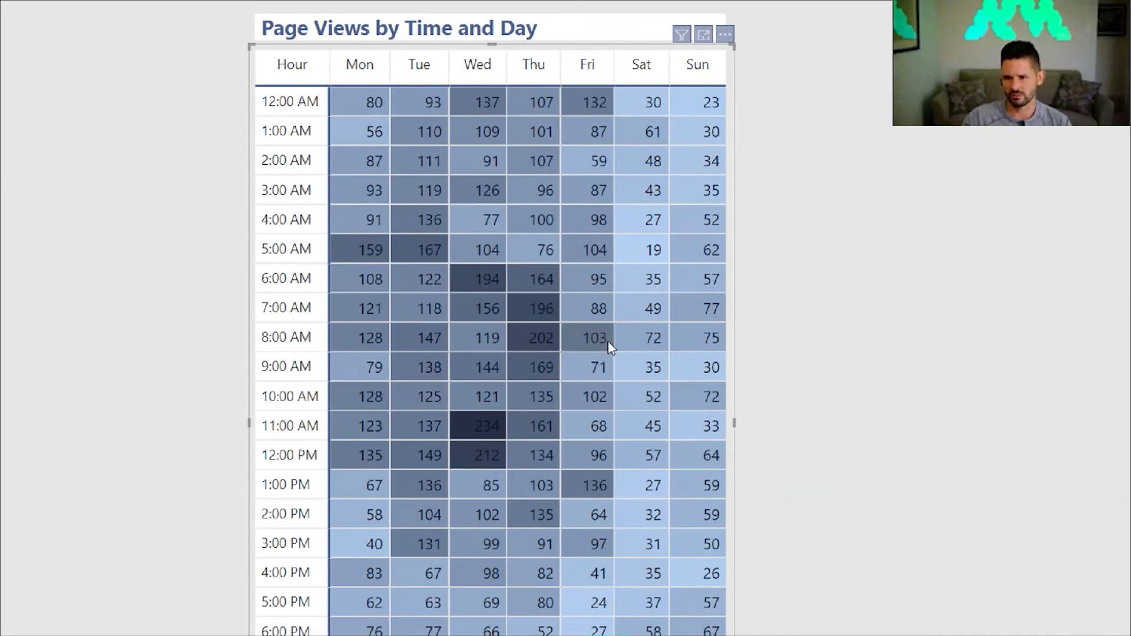
mouse_move(610, 347)
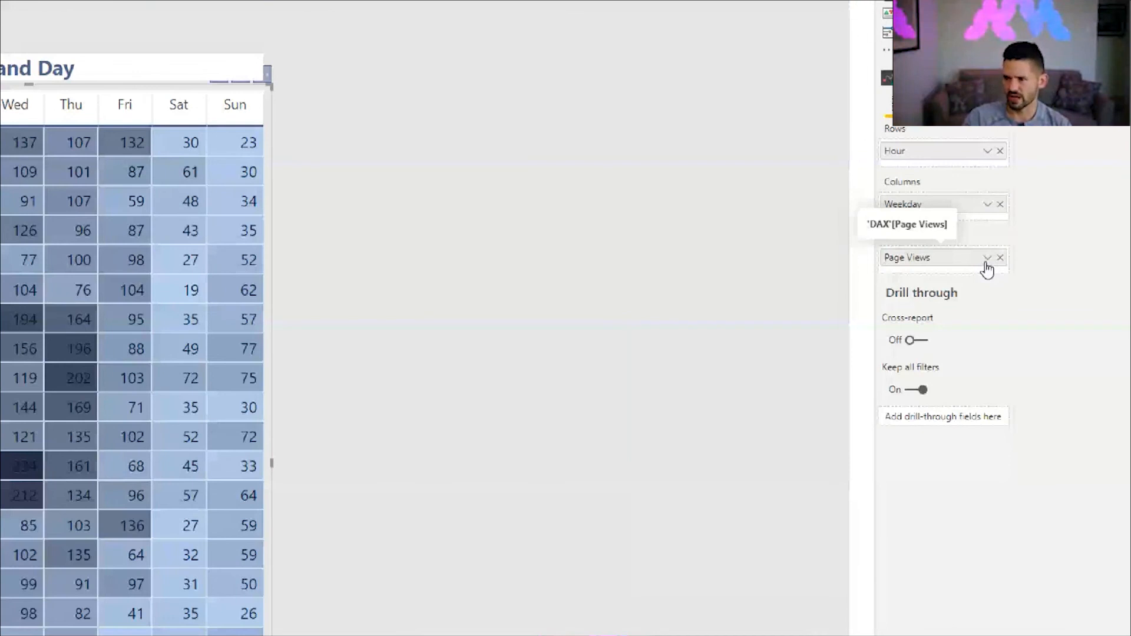
Apply a Page Views font color scale to the matrix from light blue for the lowest value to dark navy for the highest.
click(985, 263)
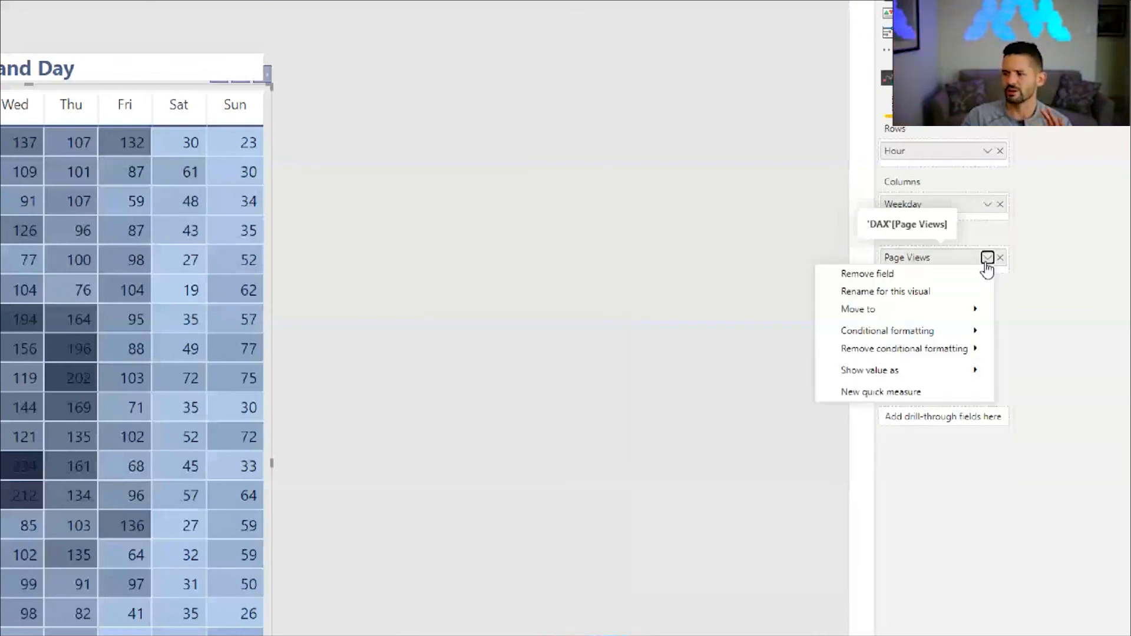
mouse_move(965, 334)
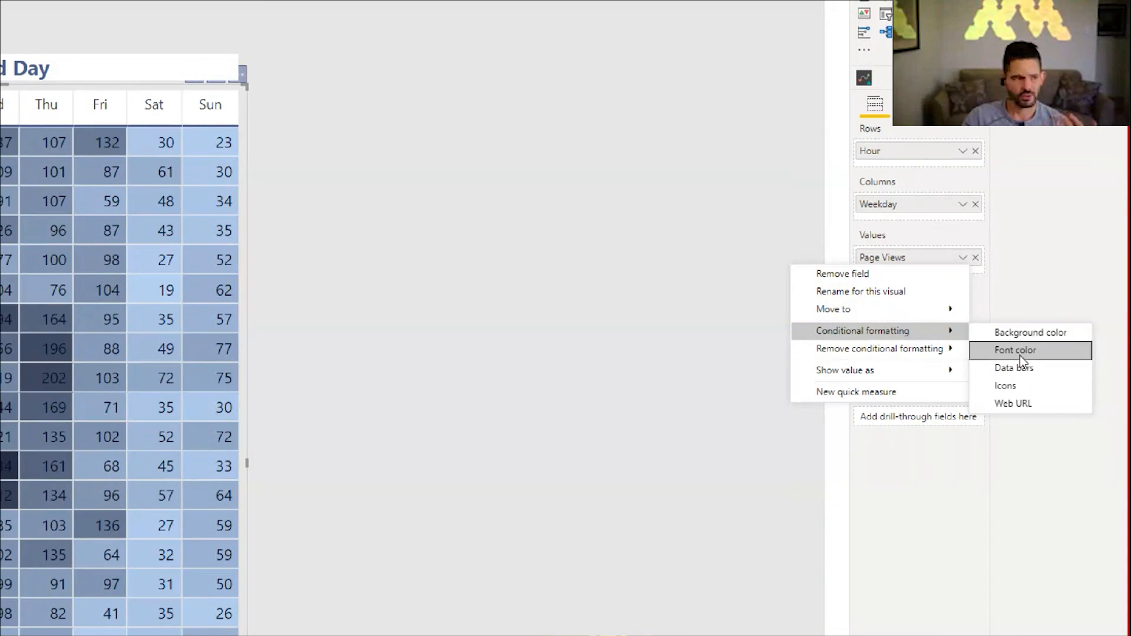
click(1019, 353)
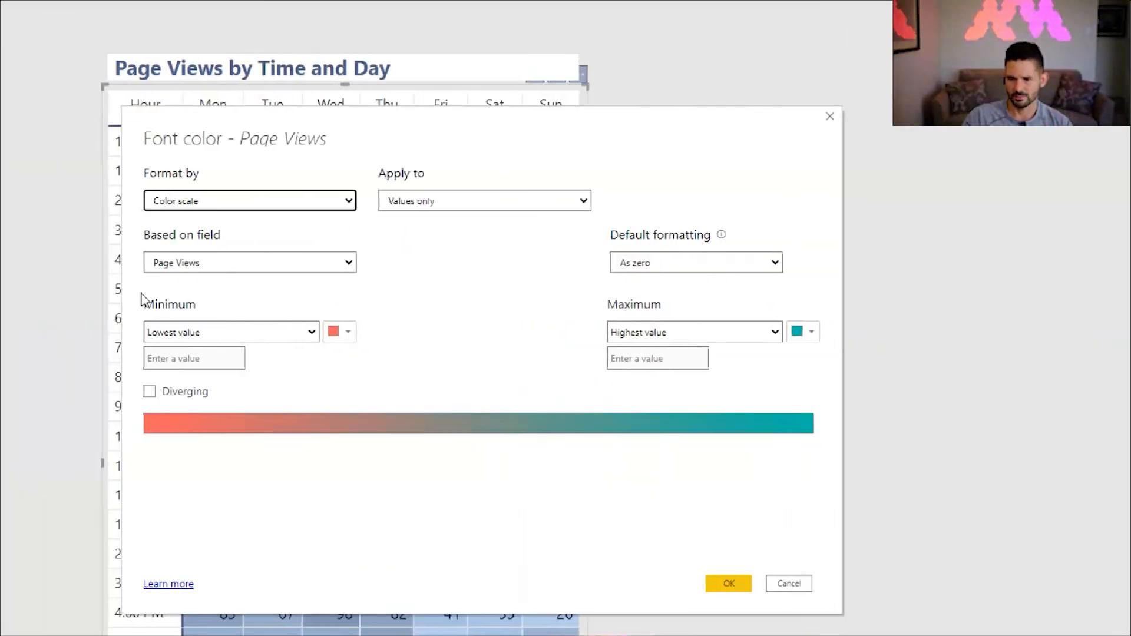
click(348, 331)
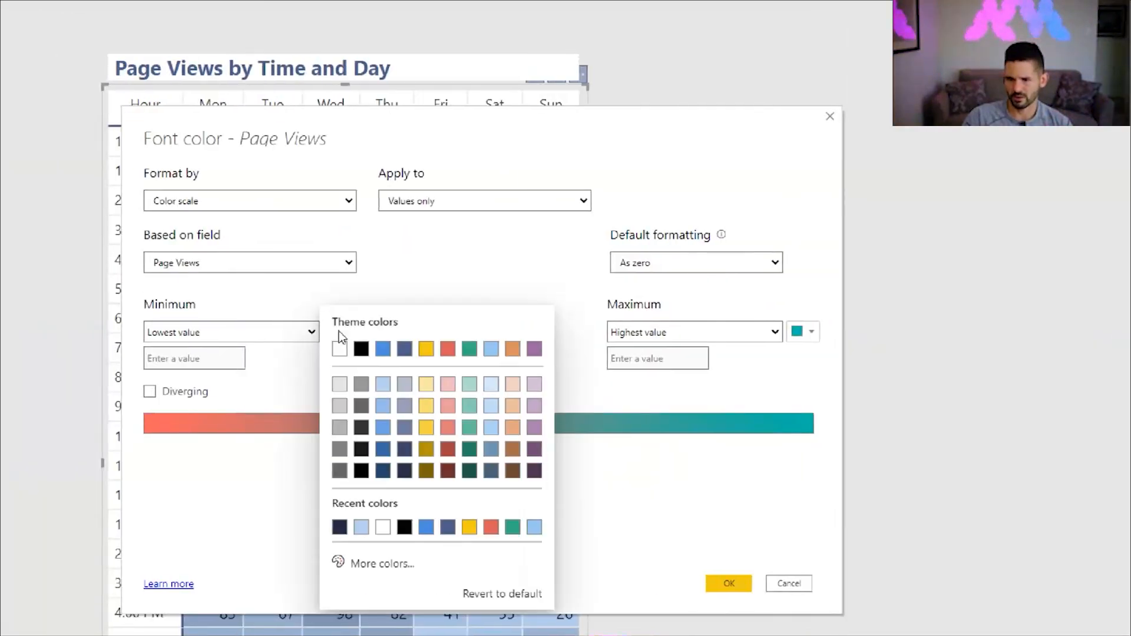
click(384, 386)
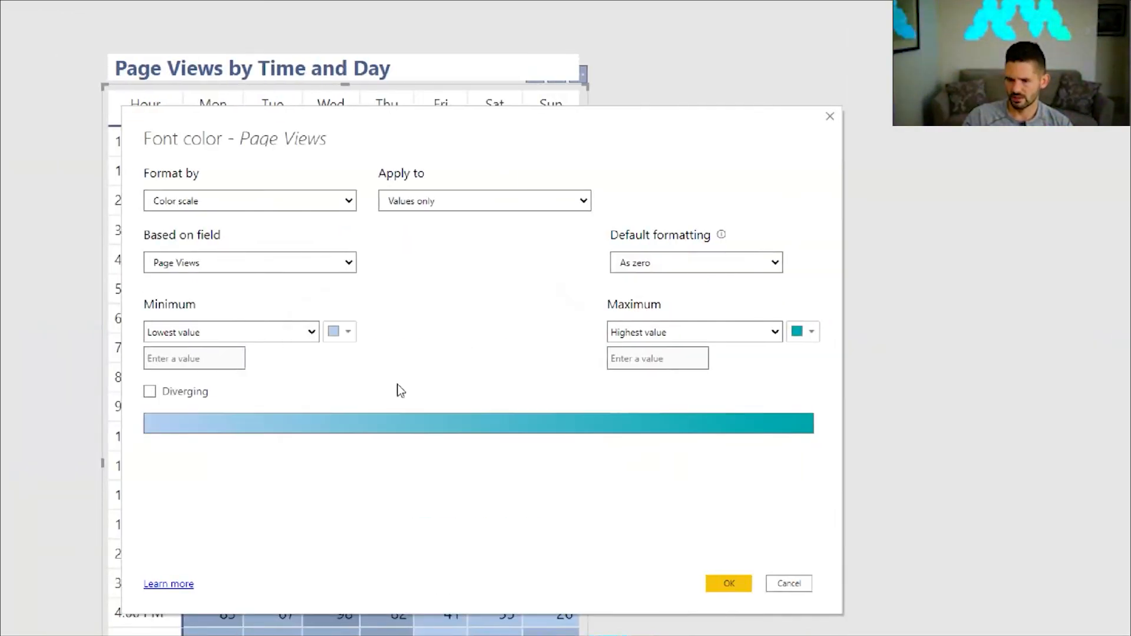
click(811, 332)
click(672, 471)
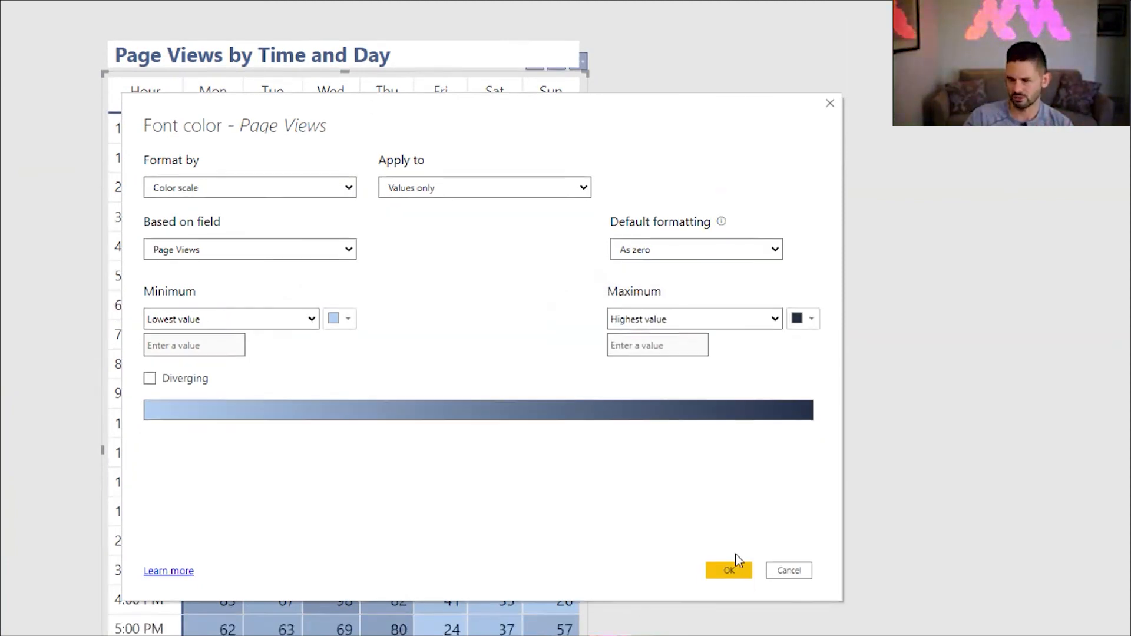
click(729, 546)
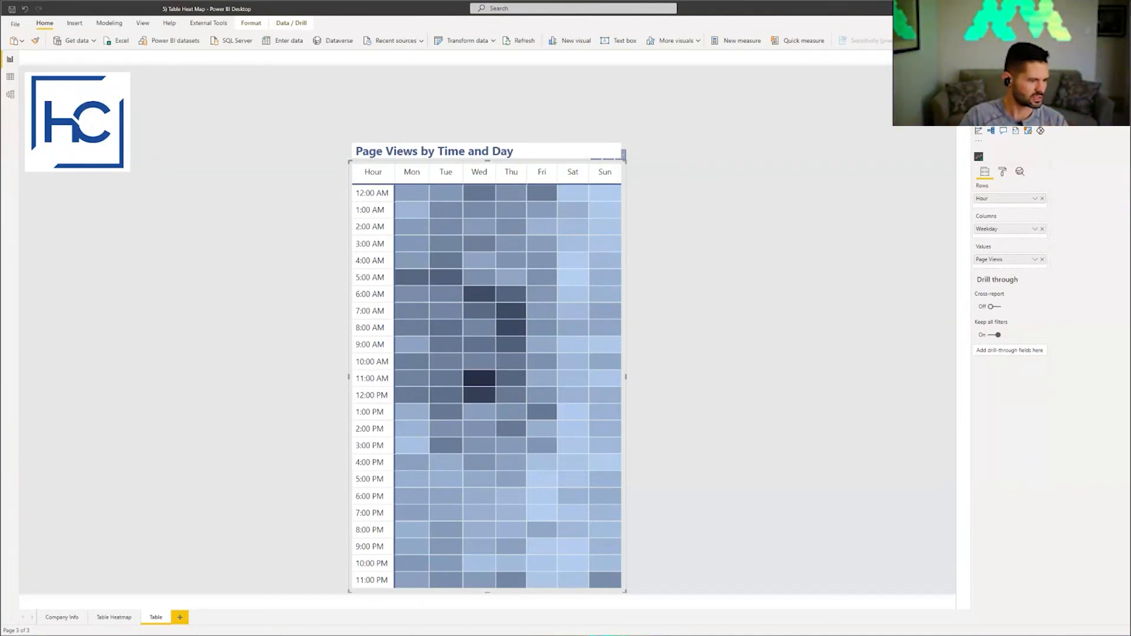
Switch to the PowerPoint deck, start the slide show from the Online Resources slide, and swap Presenter View with the slide show.
key(alt+Tab)
click(99, 306)
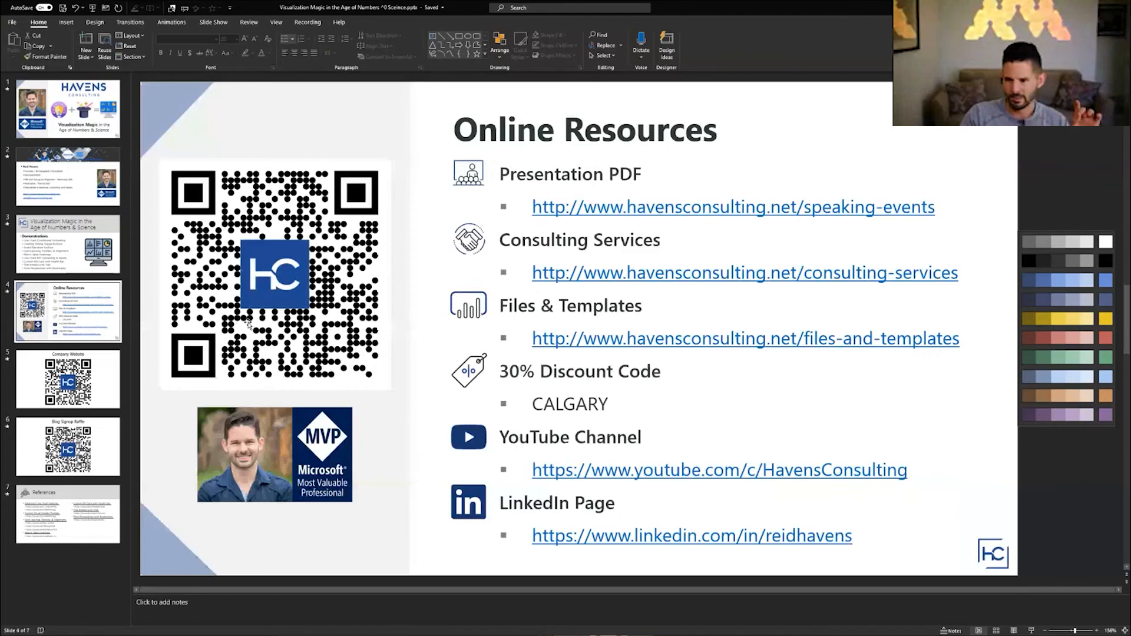
click(1030, 630)
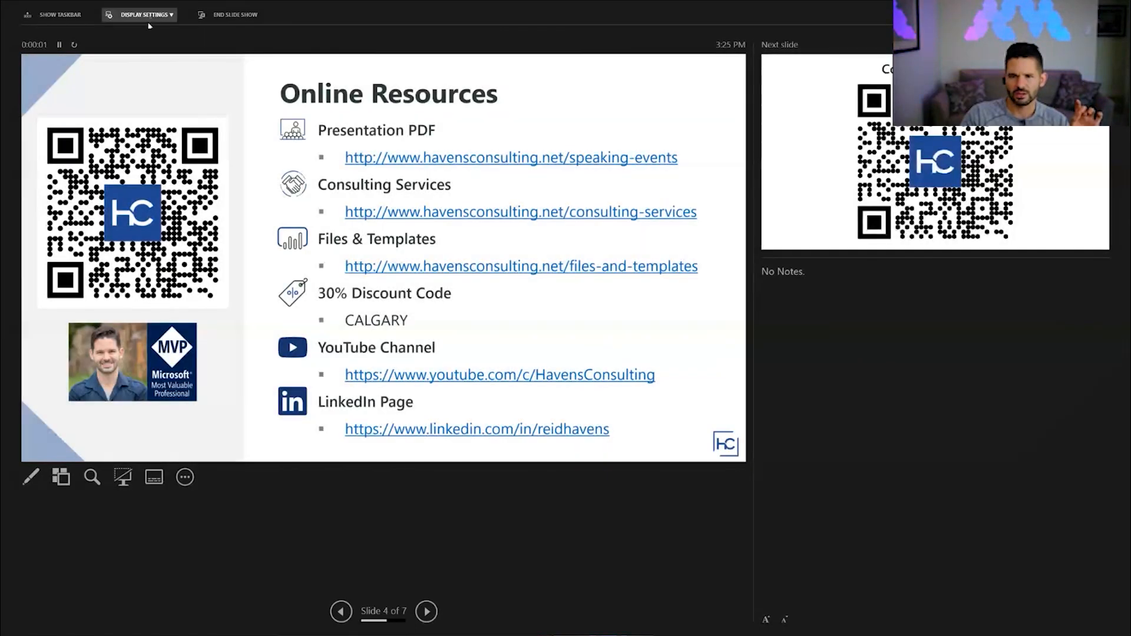
click(146, 14)
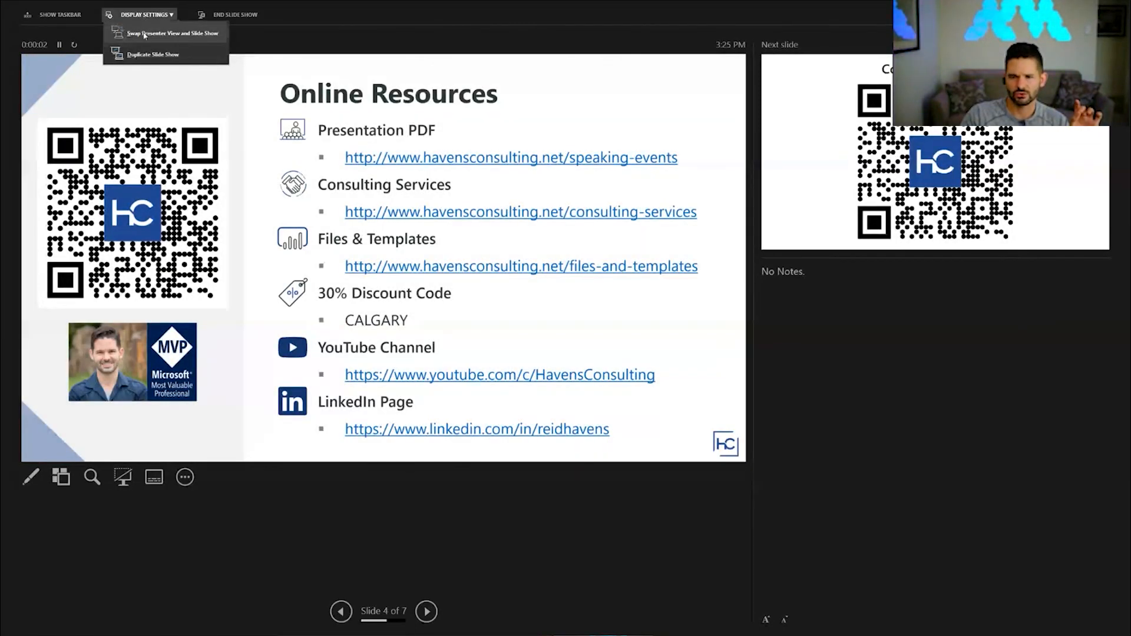
click(145, 34)
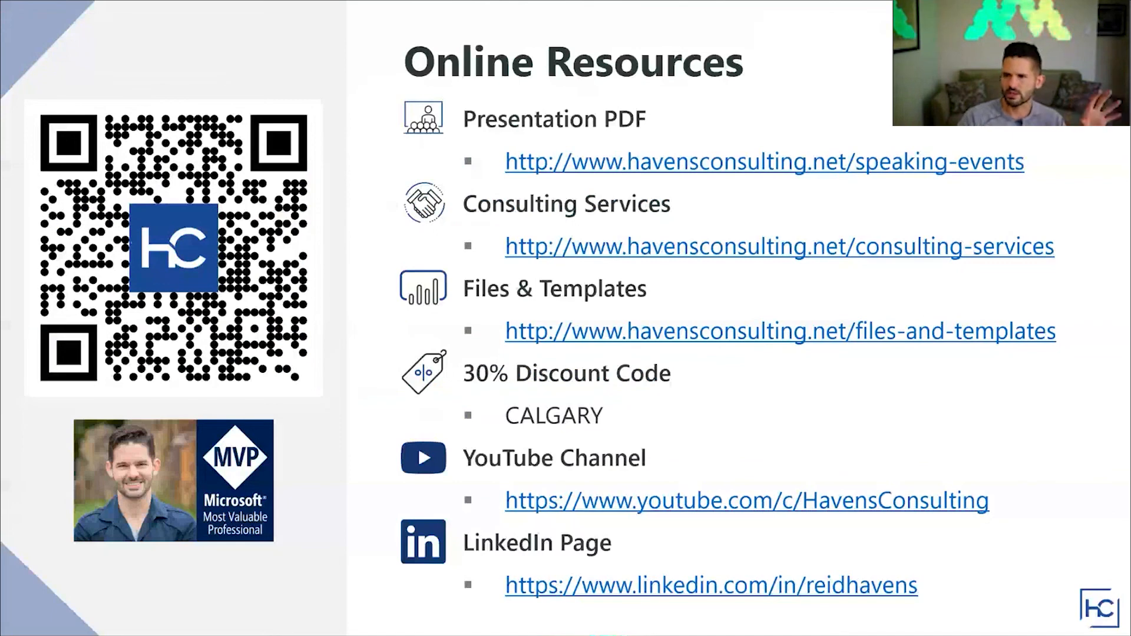